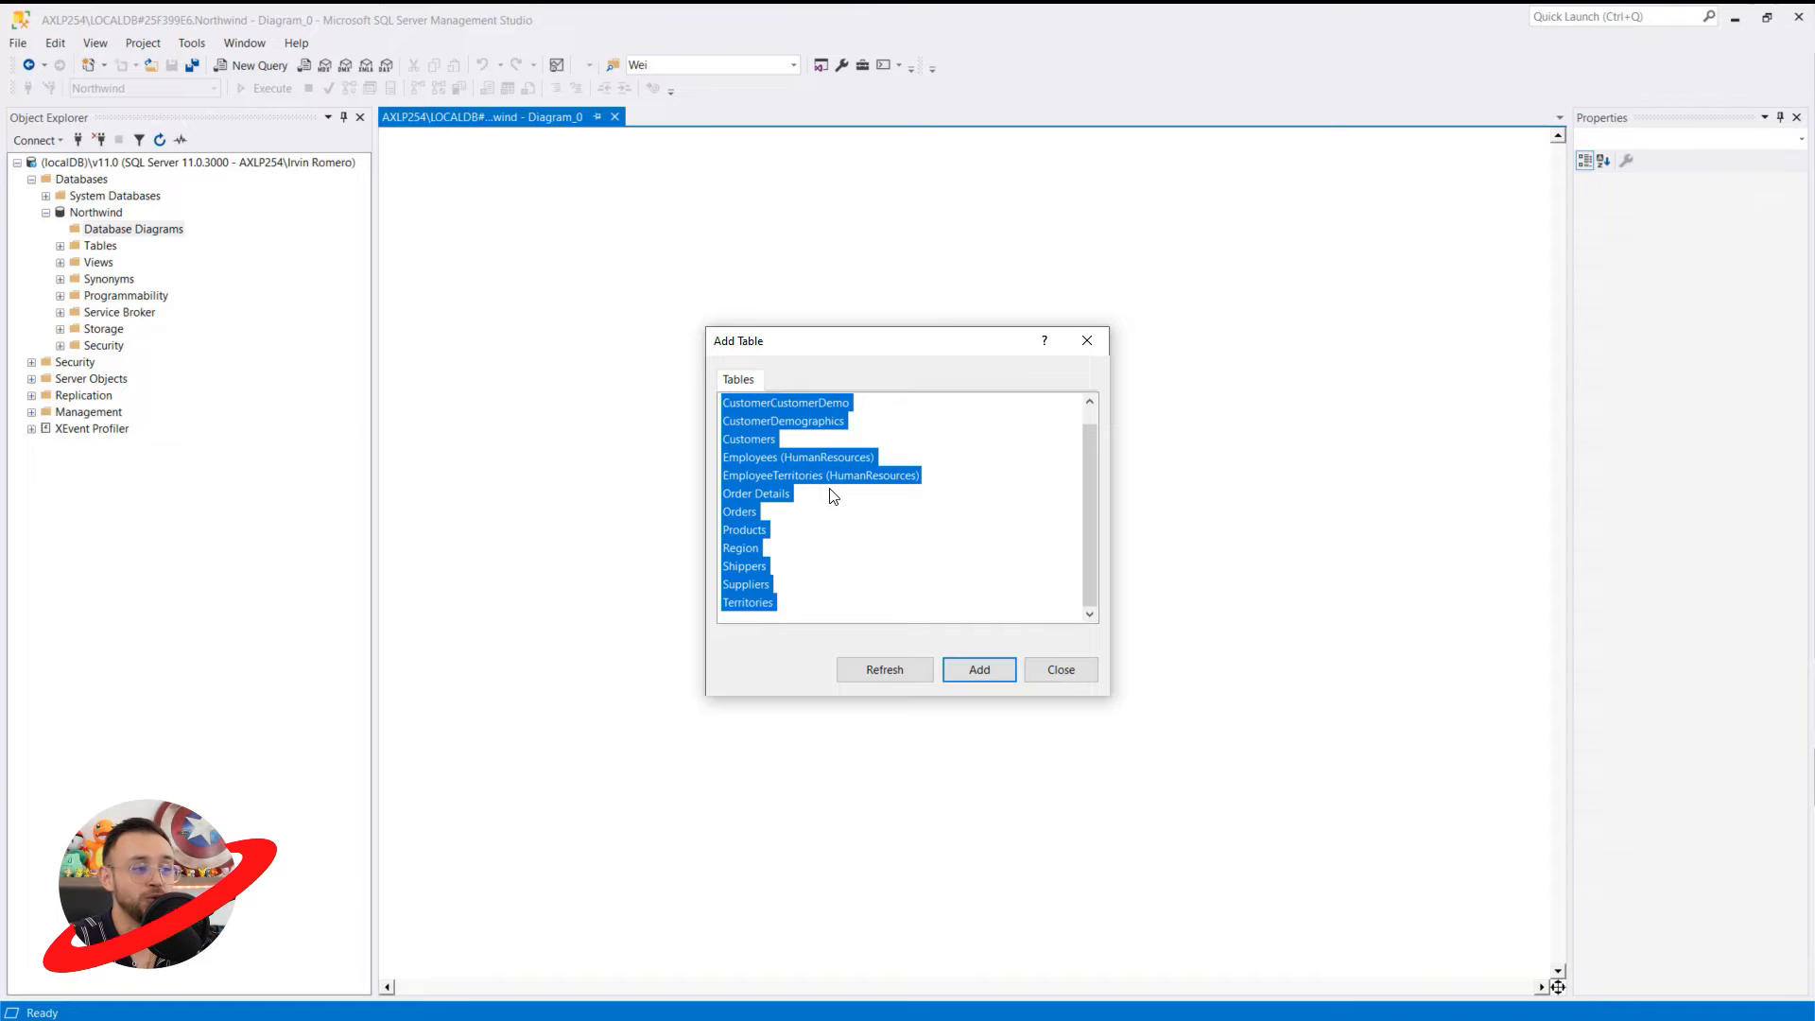
Add all the selected tables to the new Northwind database diagram and close the table selection dialog
{"action": "left_click", "coordinate": [980, 670]}
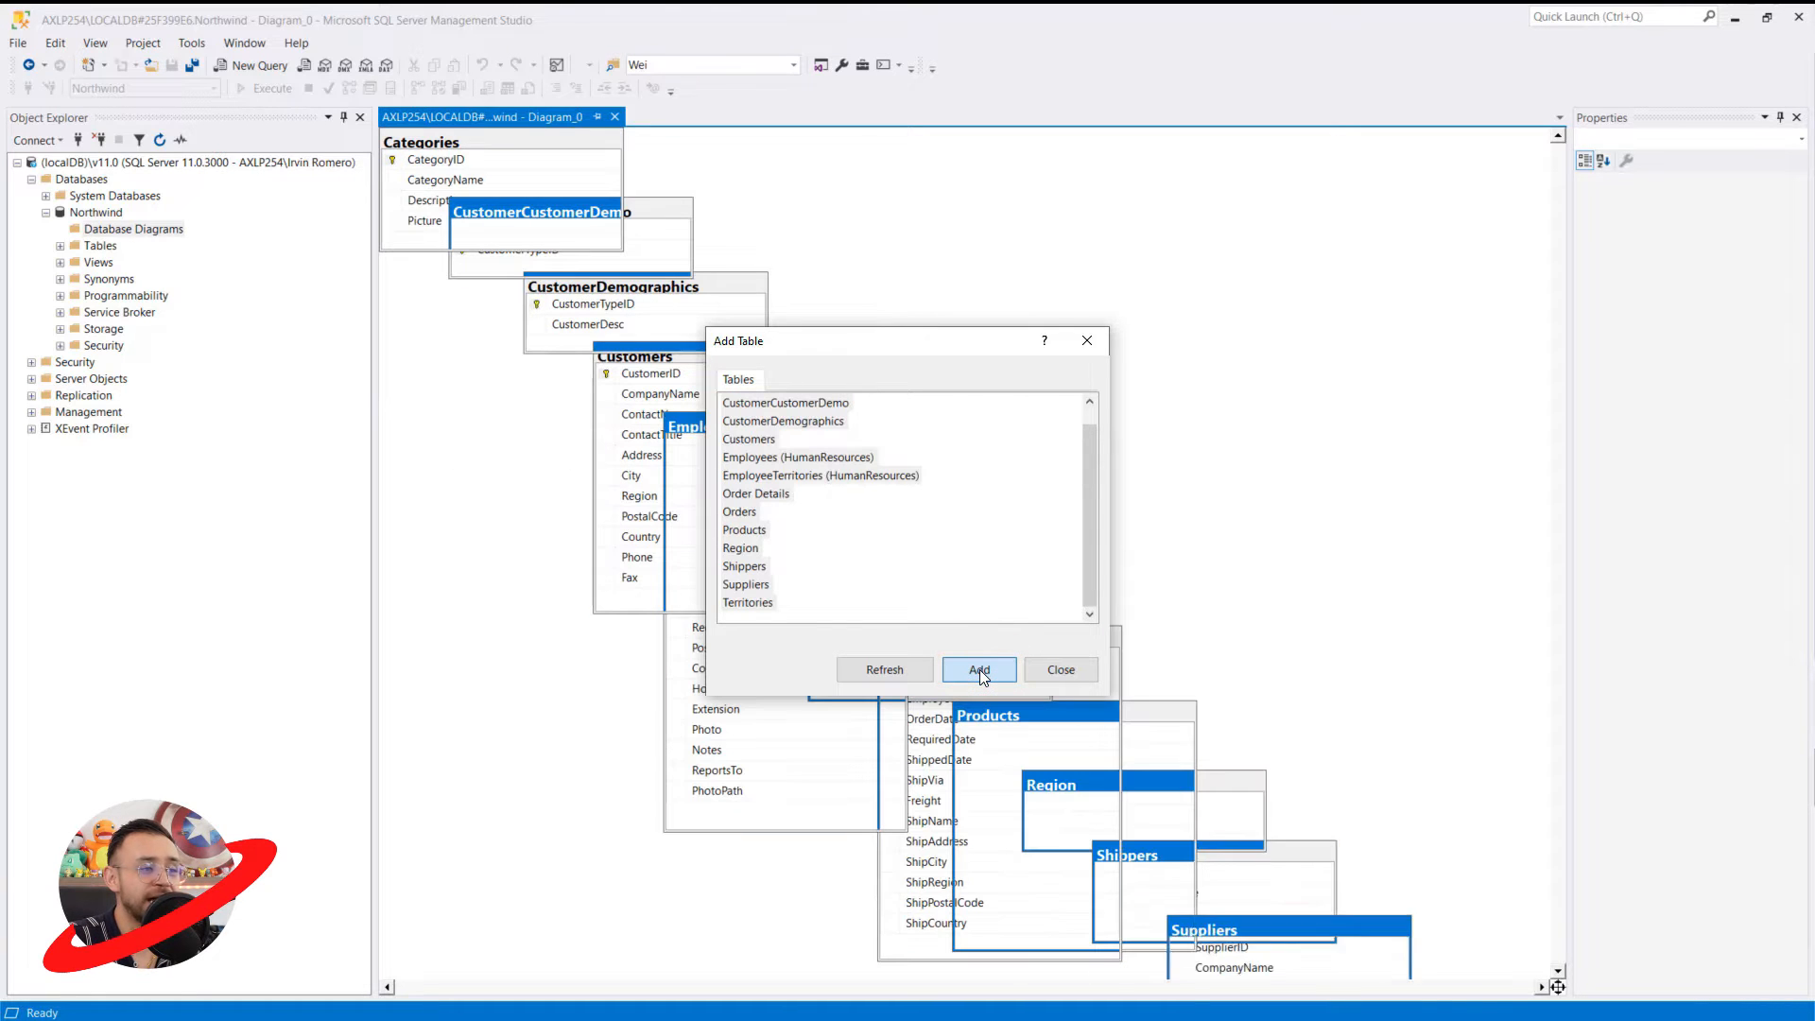
{"action": "left_click", "coordinate": [1073, 665]}
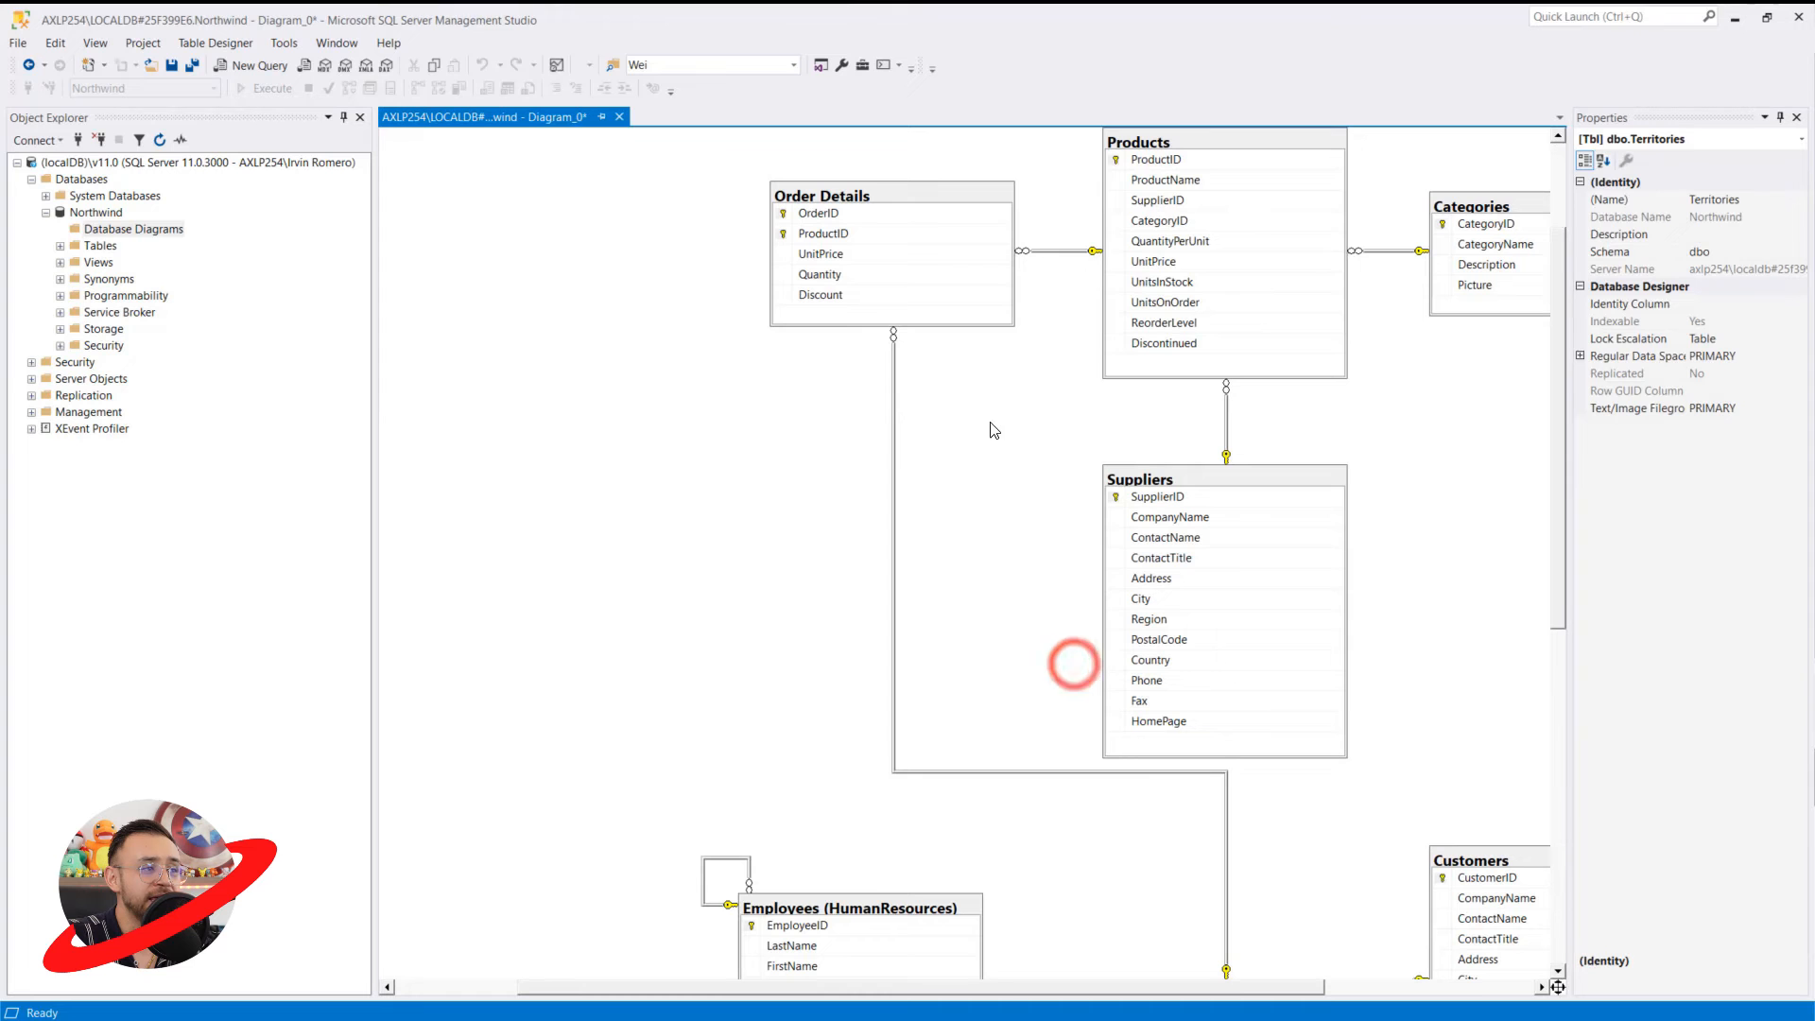
Move the Employees table to the upper left area of the diagram and place Territories below it
{"action": "scroll", "coordinate": [816, 466], "scroll_direction": "down", "scroll_amount": 4}
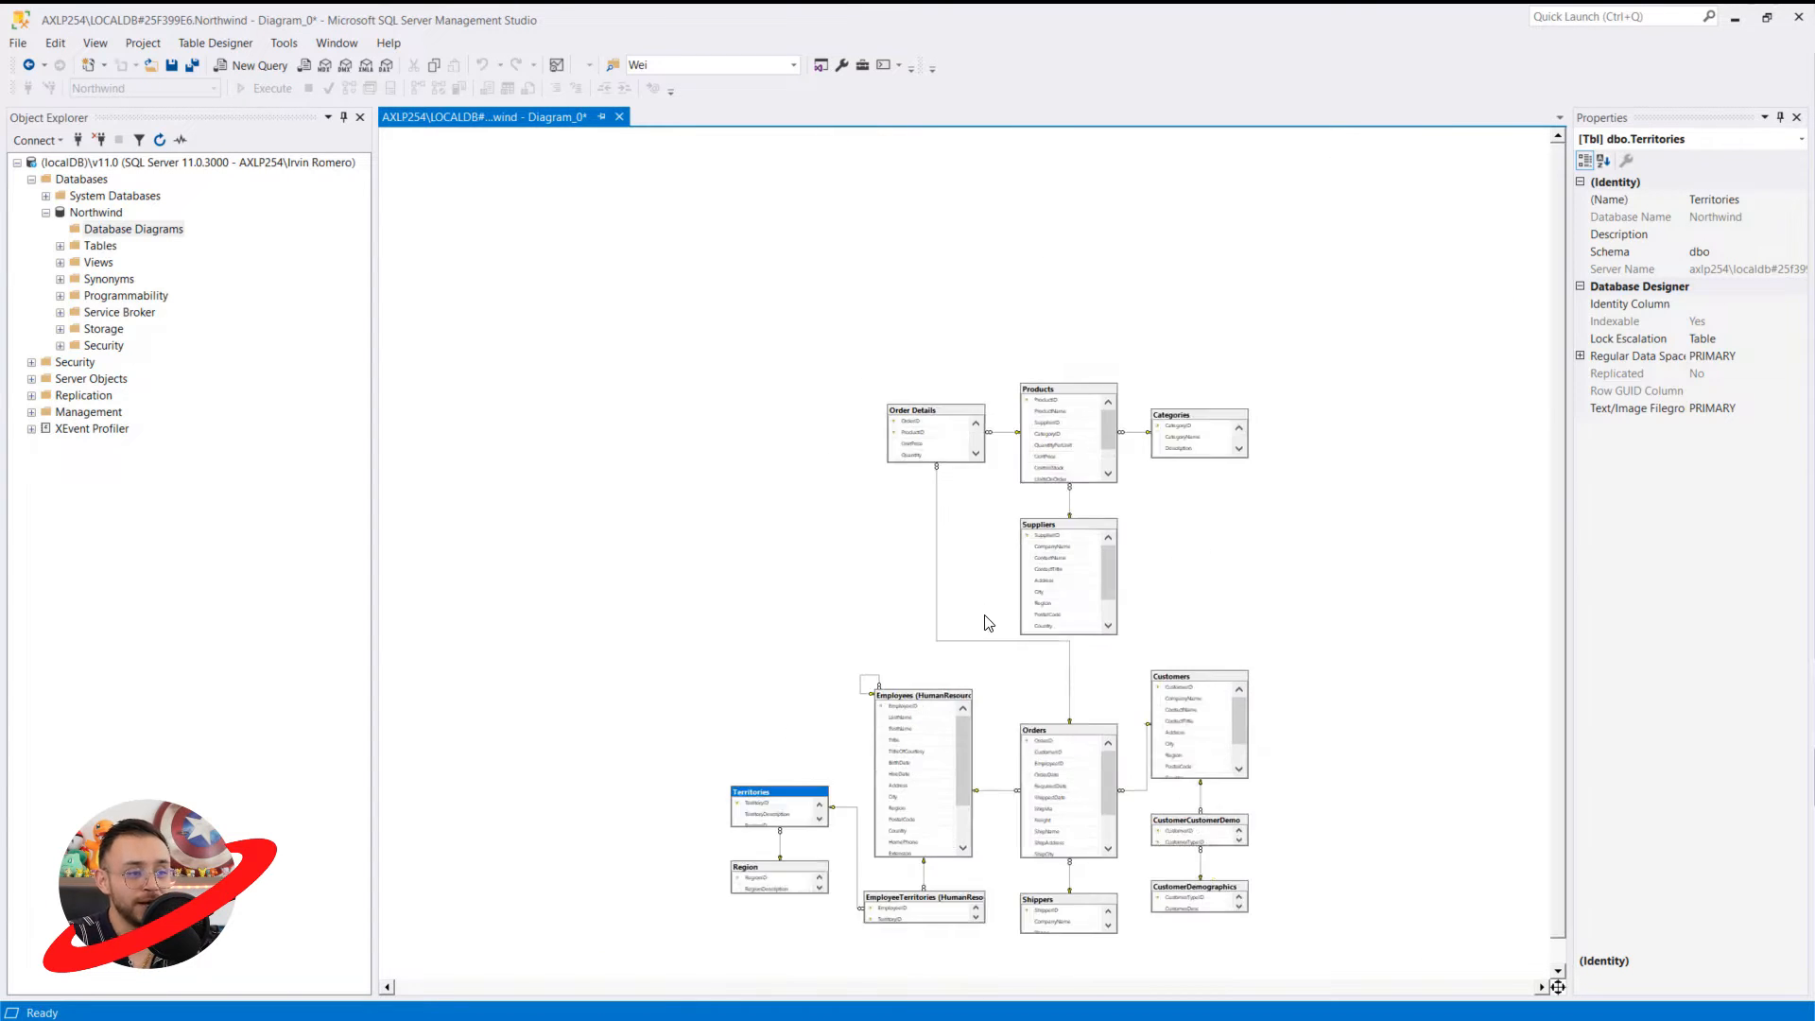
{"action": "scroll", "coordinate": [993, 619], "scroll_direction": "up", "scroll_amount": 1}
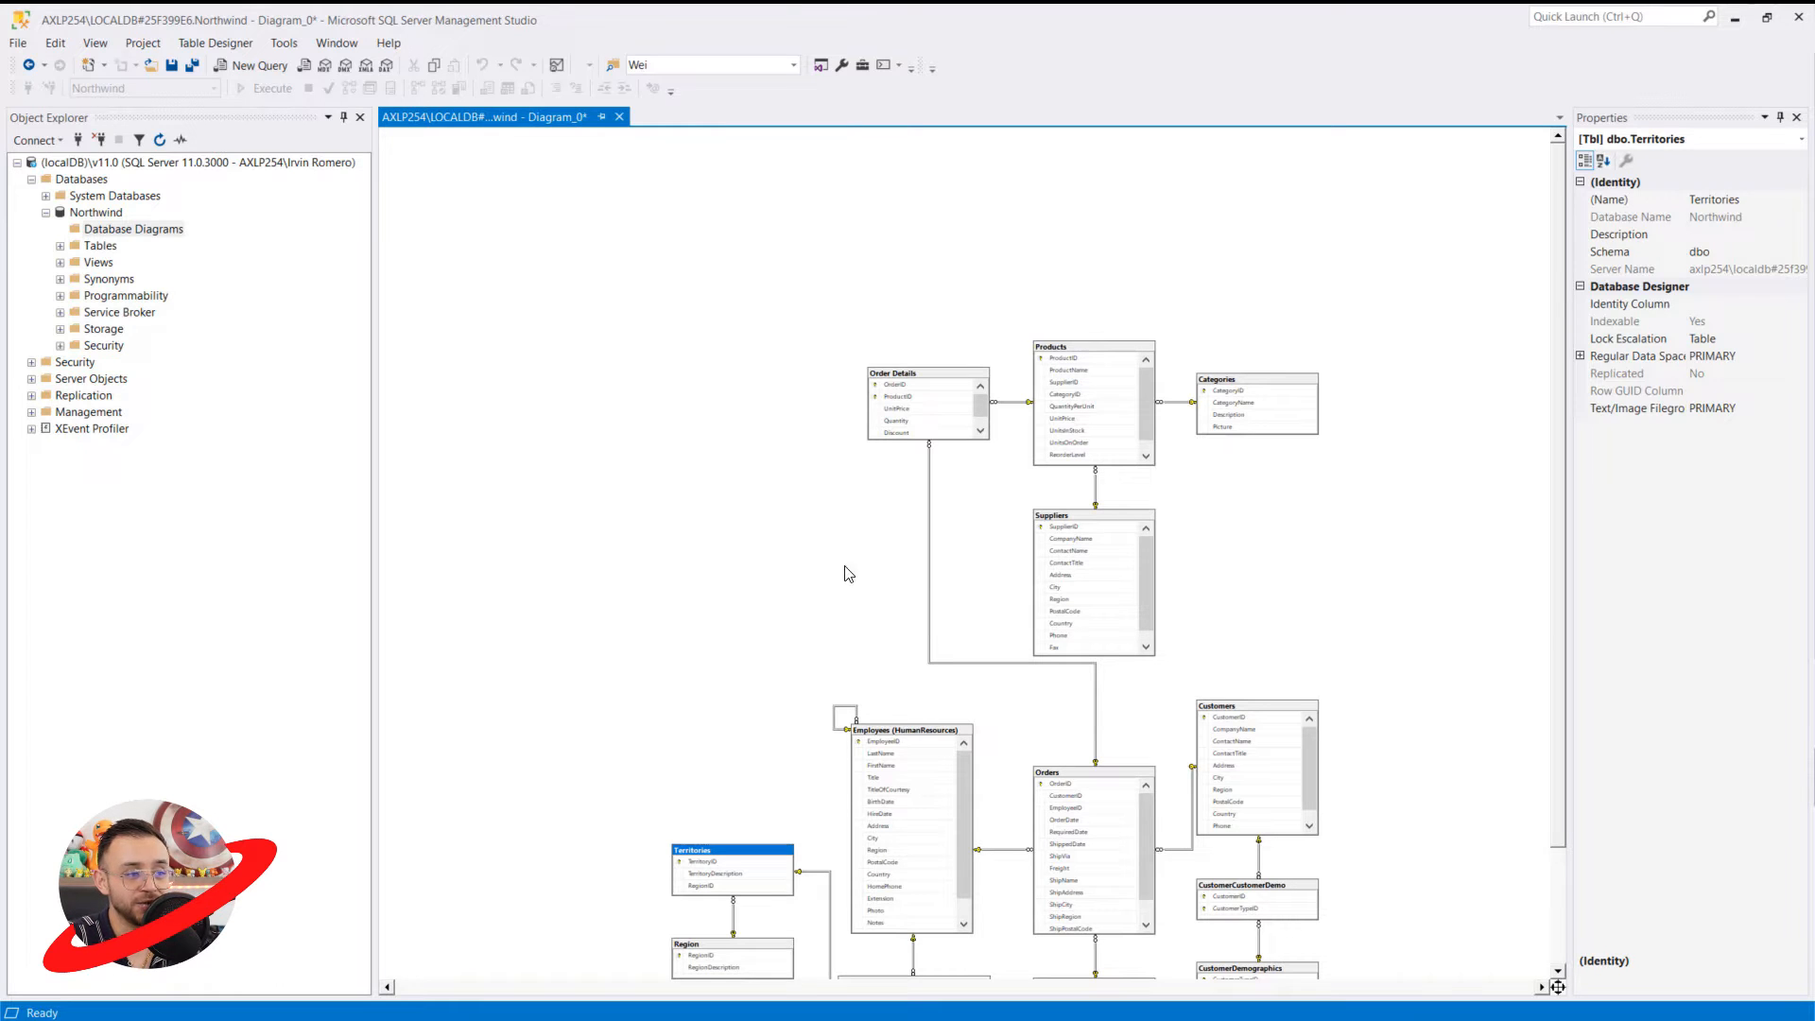
{"action": "left_click", "coordinate": [820, 553]}
{"action": "scroll", "coordinate": [1123, 709], "scroll_direction": "down", "scroll_amount": 1}
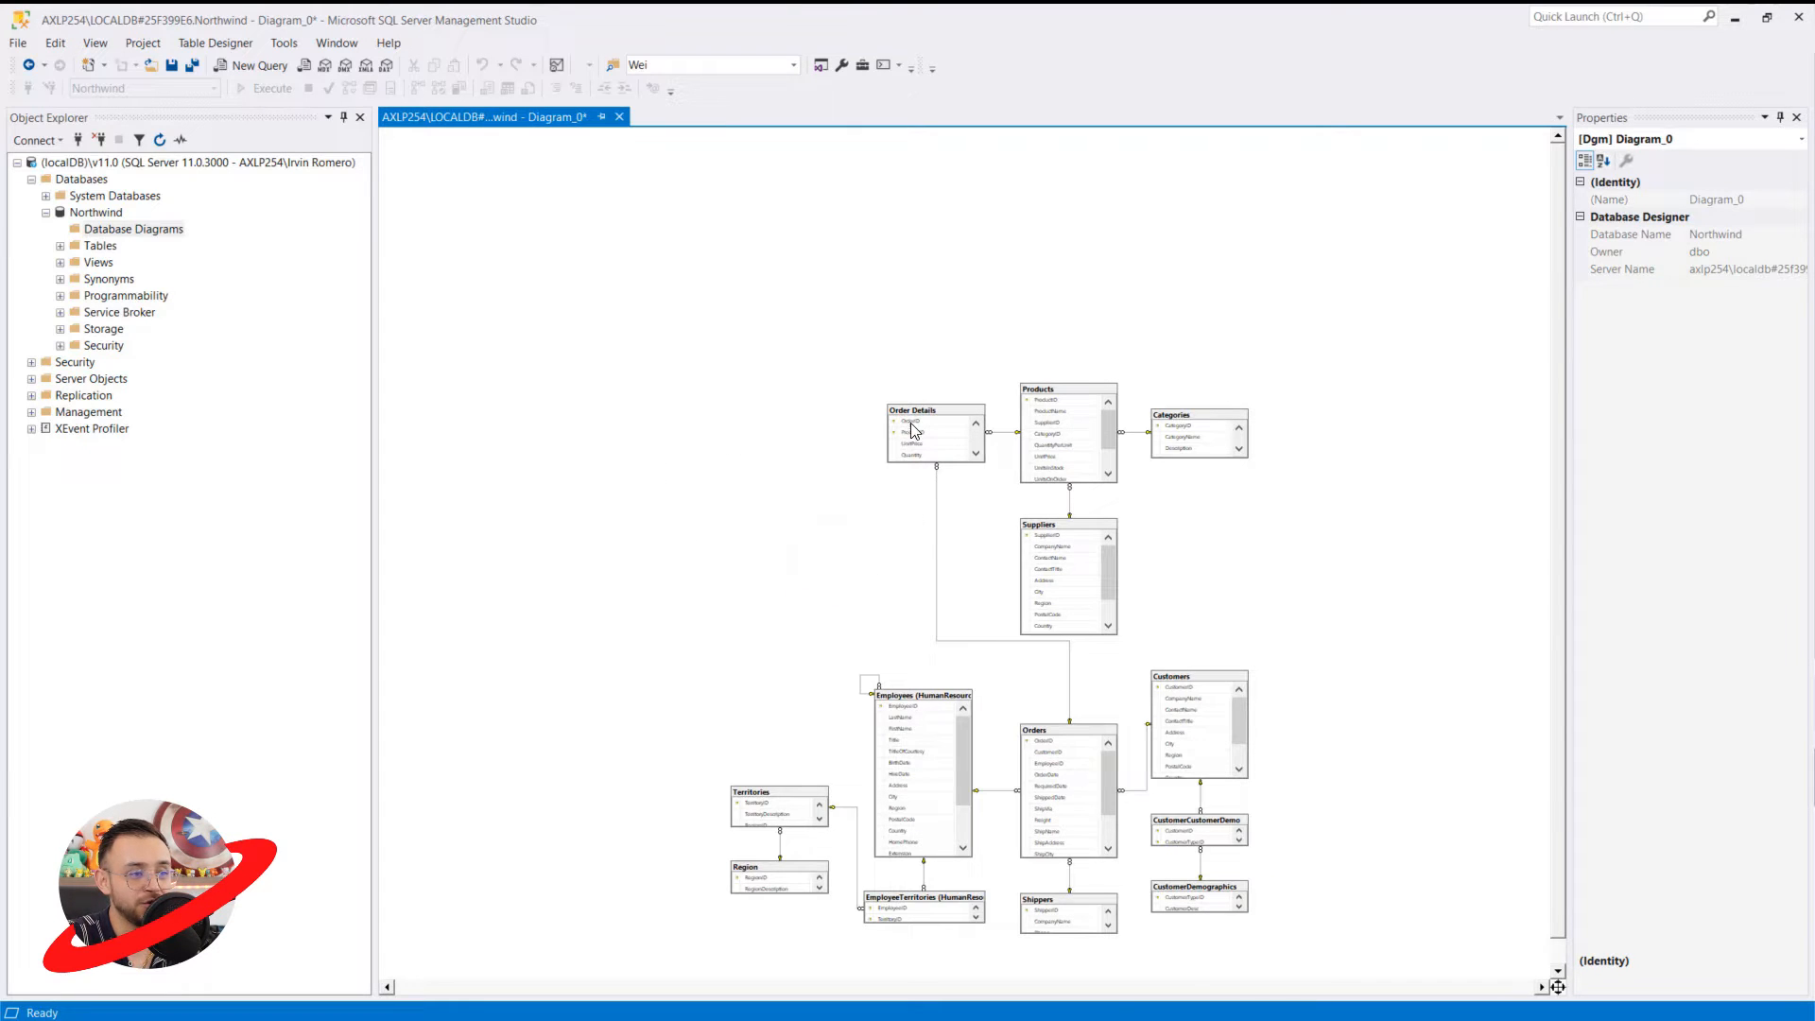
{"action": "left_click_drag", "start_coordinate": [924, 716], "coordinate": [640, 361]}
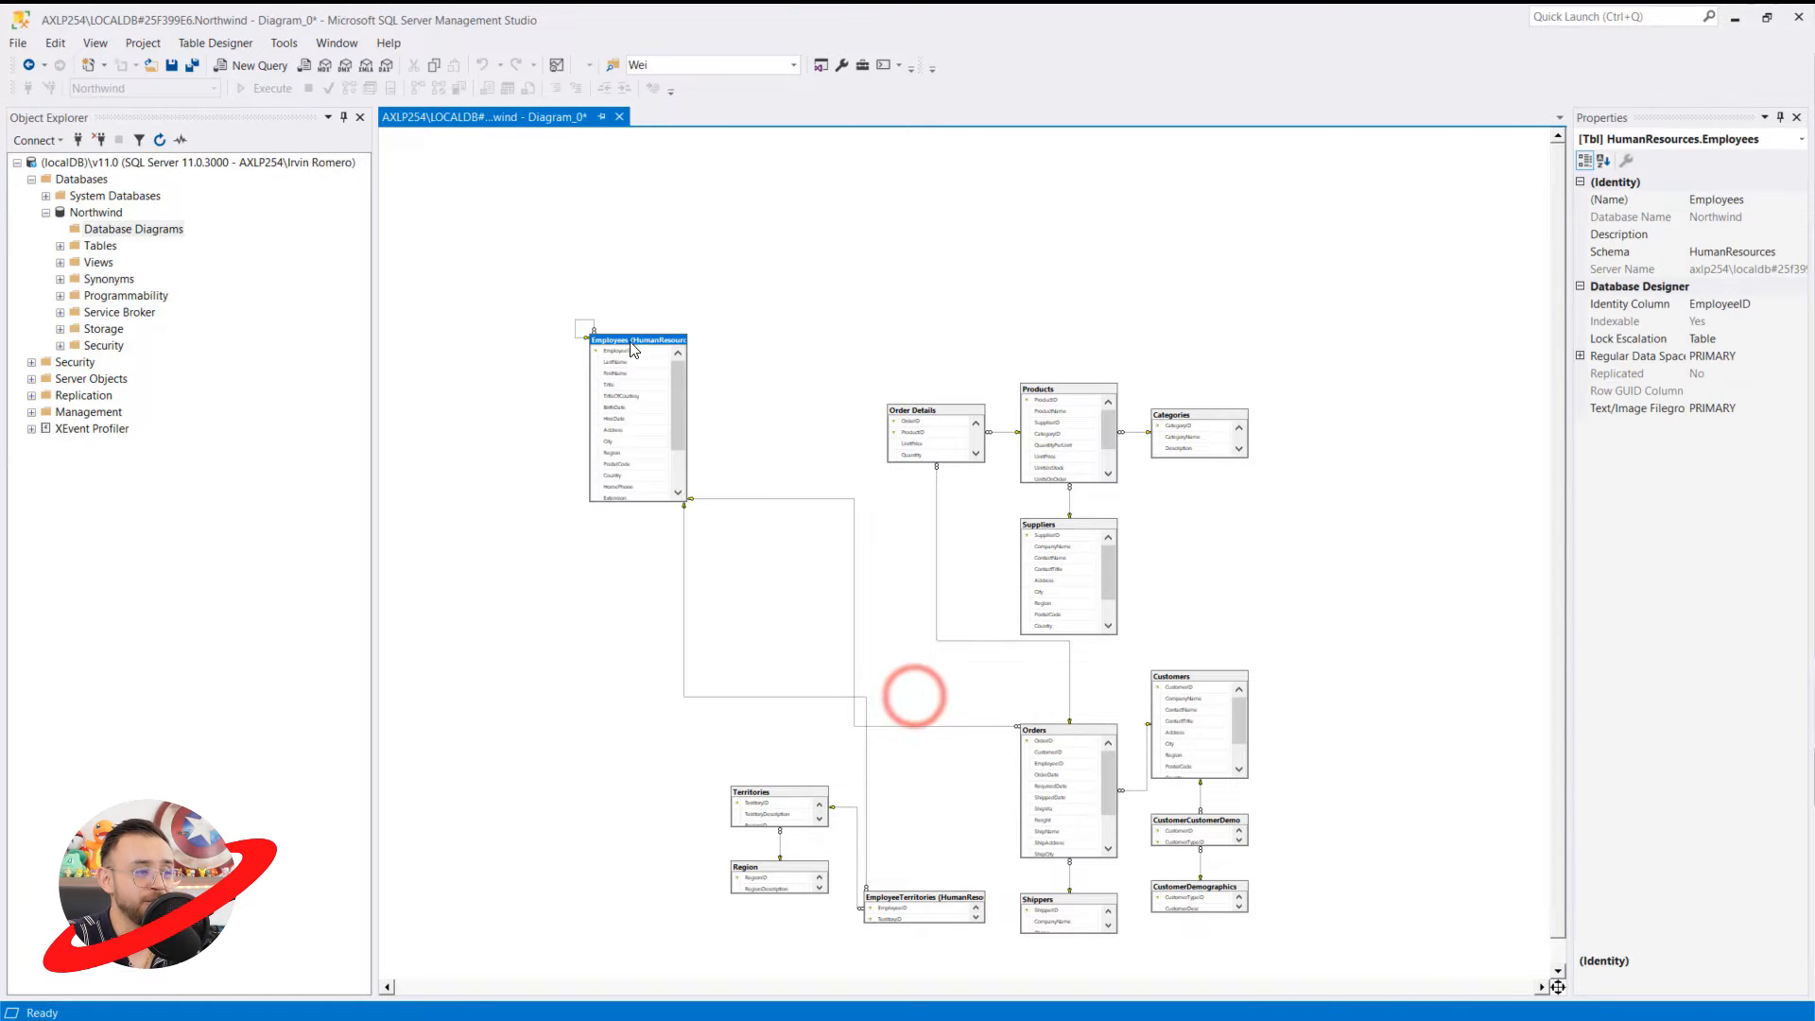
{"action": "left_click_drag", "start_coordinate": [776, 800], "coordinate": [540, 620]}
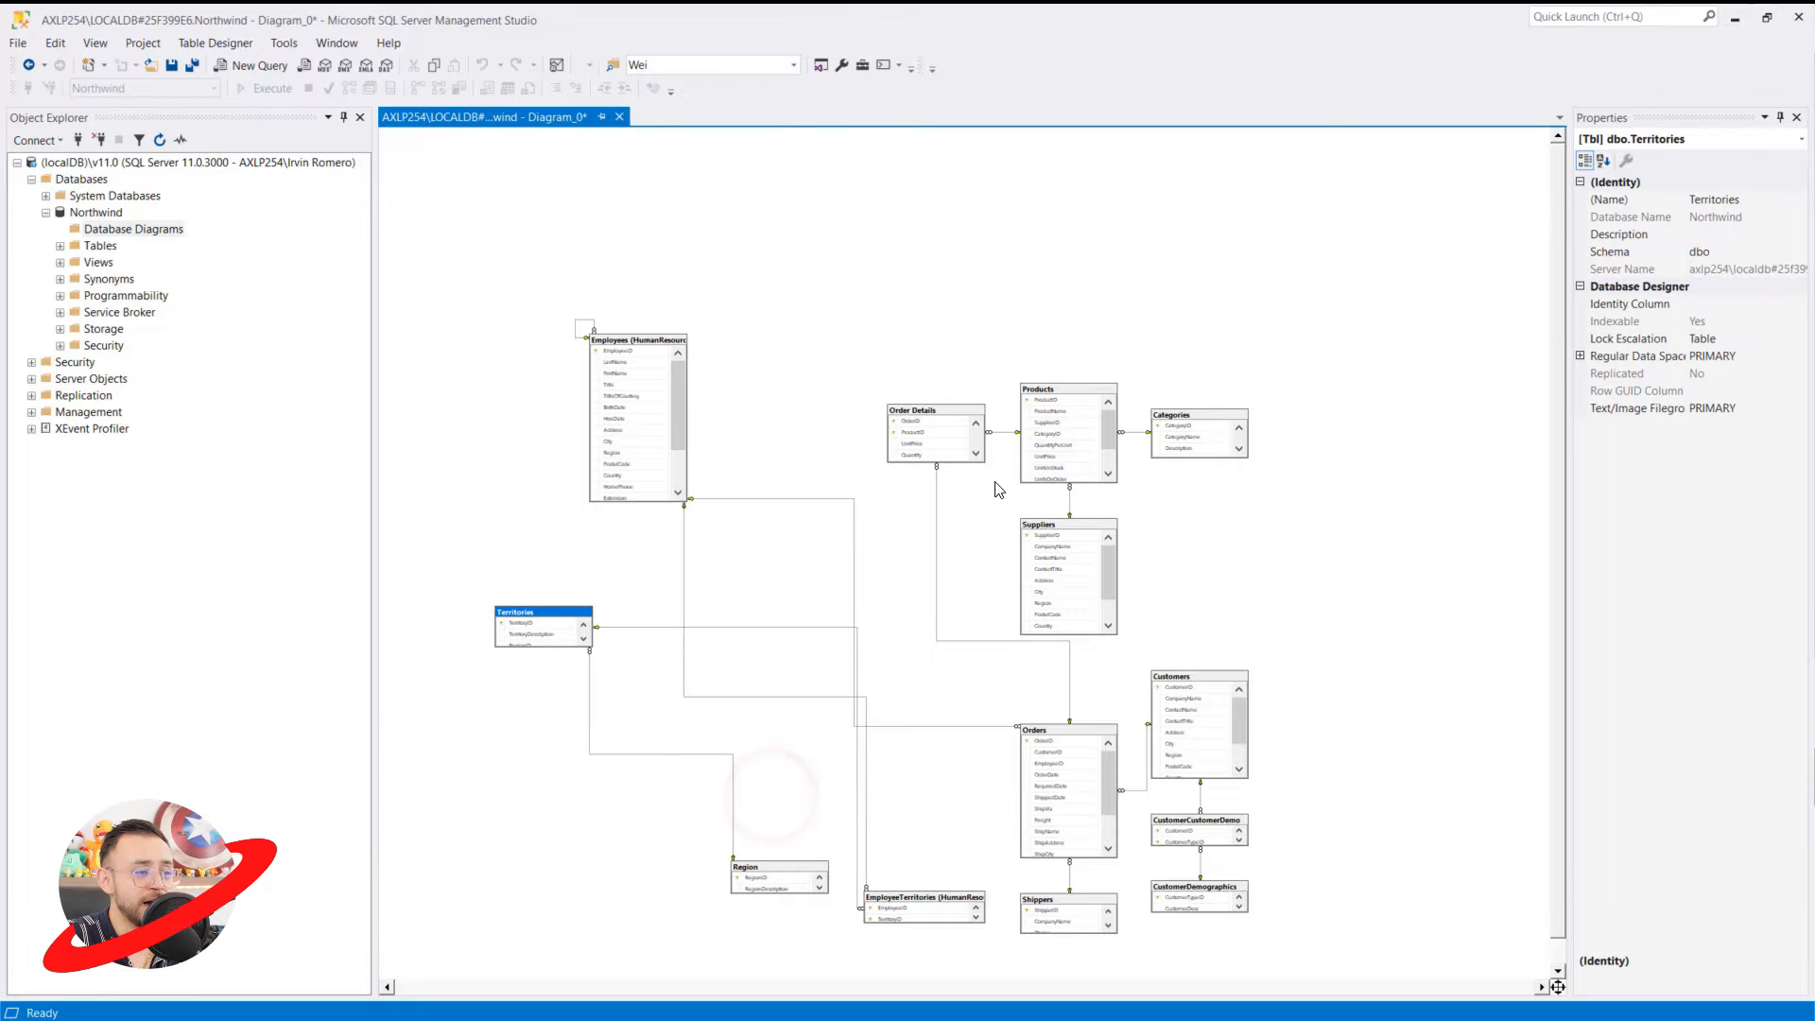
Arrange Suppliers, Products and Categories side by side along the diagram's upper part, with Order Details beneath Products
{"action": "left_click_drag", "start_coordinate": [1068, 532], "coordinate": [797, 294]}
{"action": "left_click_drag", "start_coordinate": [1052, 392], "coordinate": [936, 247]}
{"action": "left_click_drag", "start_coordinate": [823, 284], "coordinate": [820, 263]}
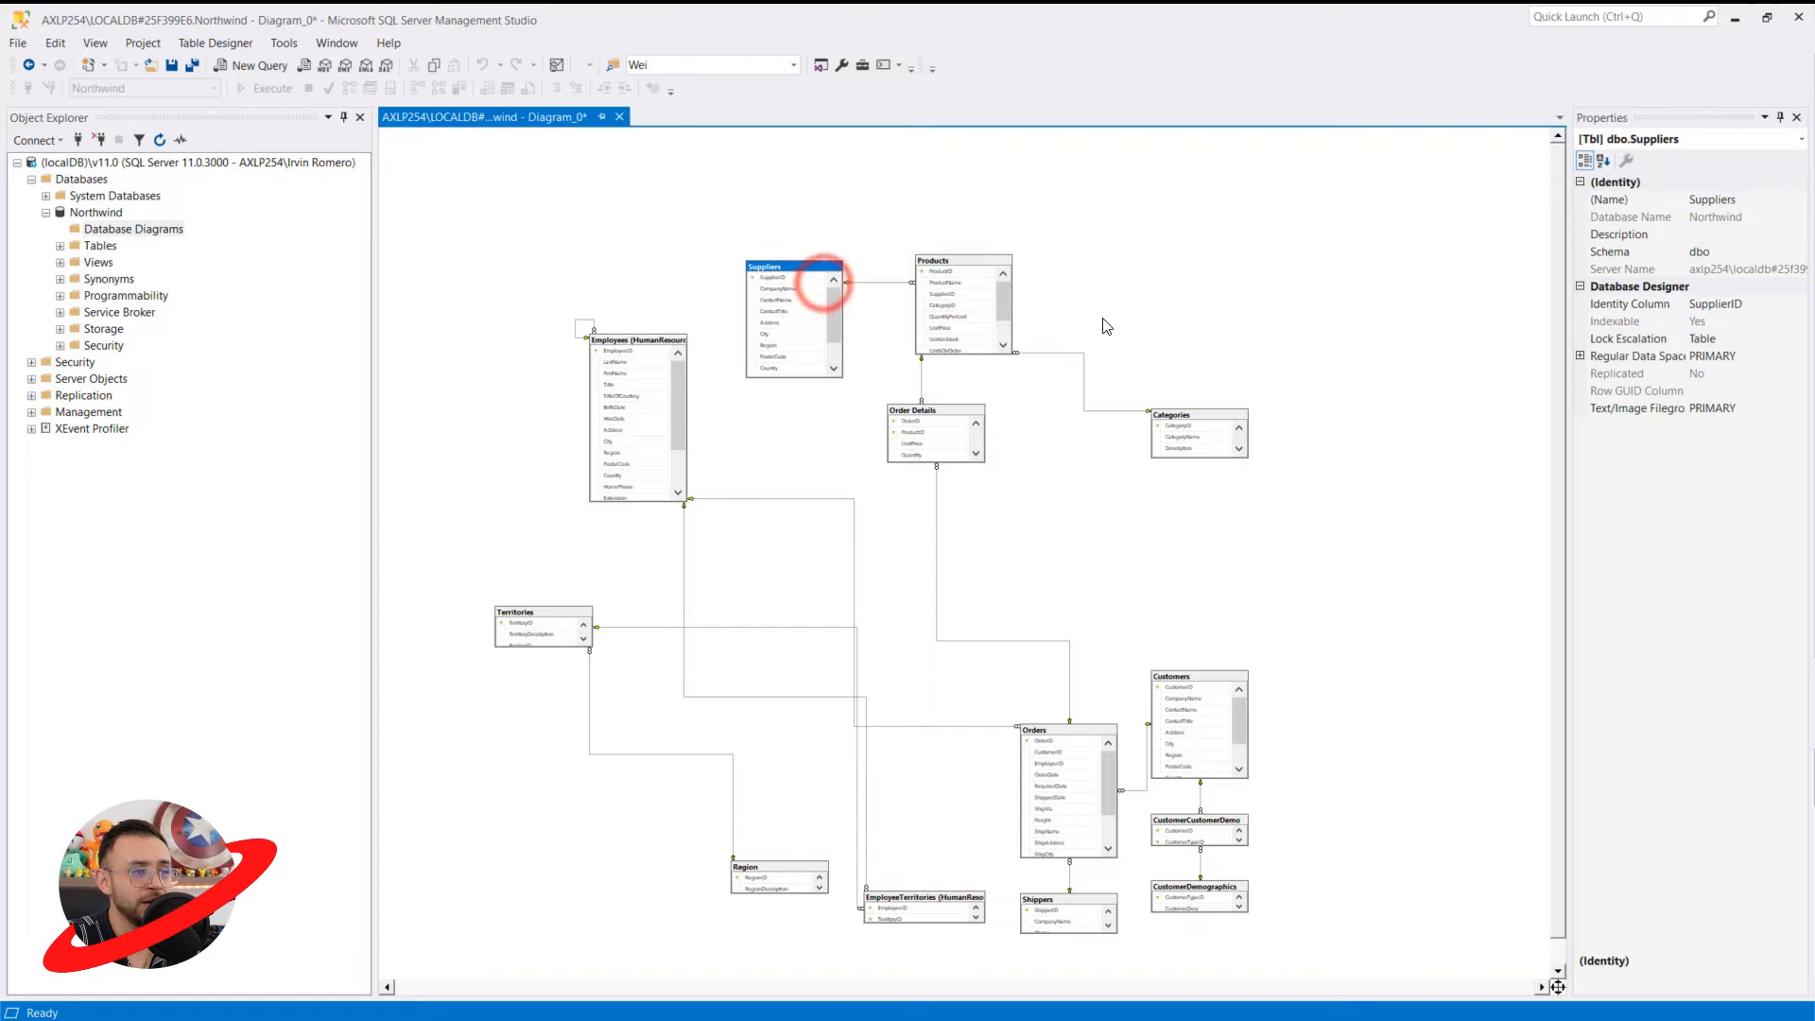
{"action": "left_click_drag", "start_coordinate": [1169, 419], "coordinate": [1085, 310]}
{"action": "left_click", "coordinate": [945, 396]}
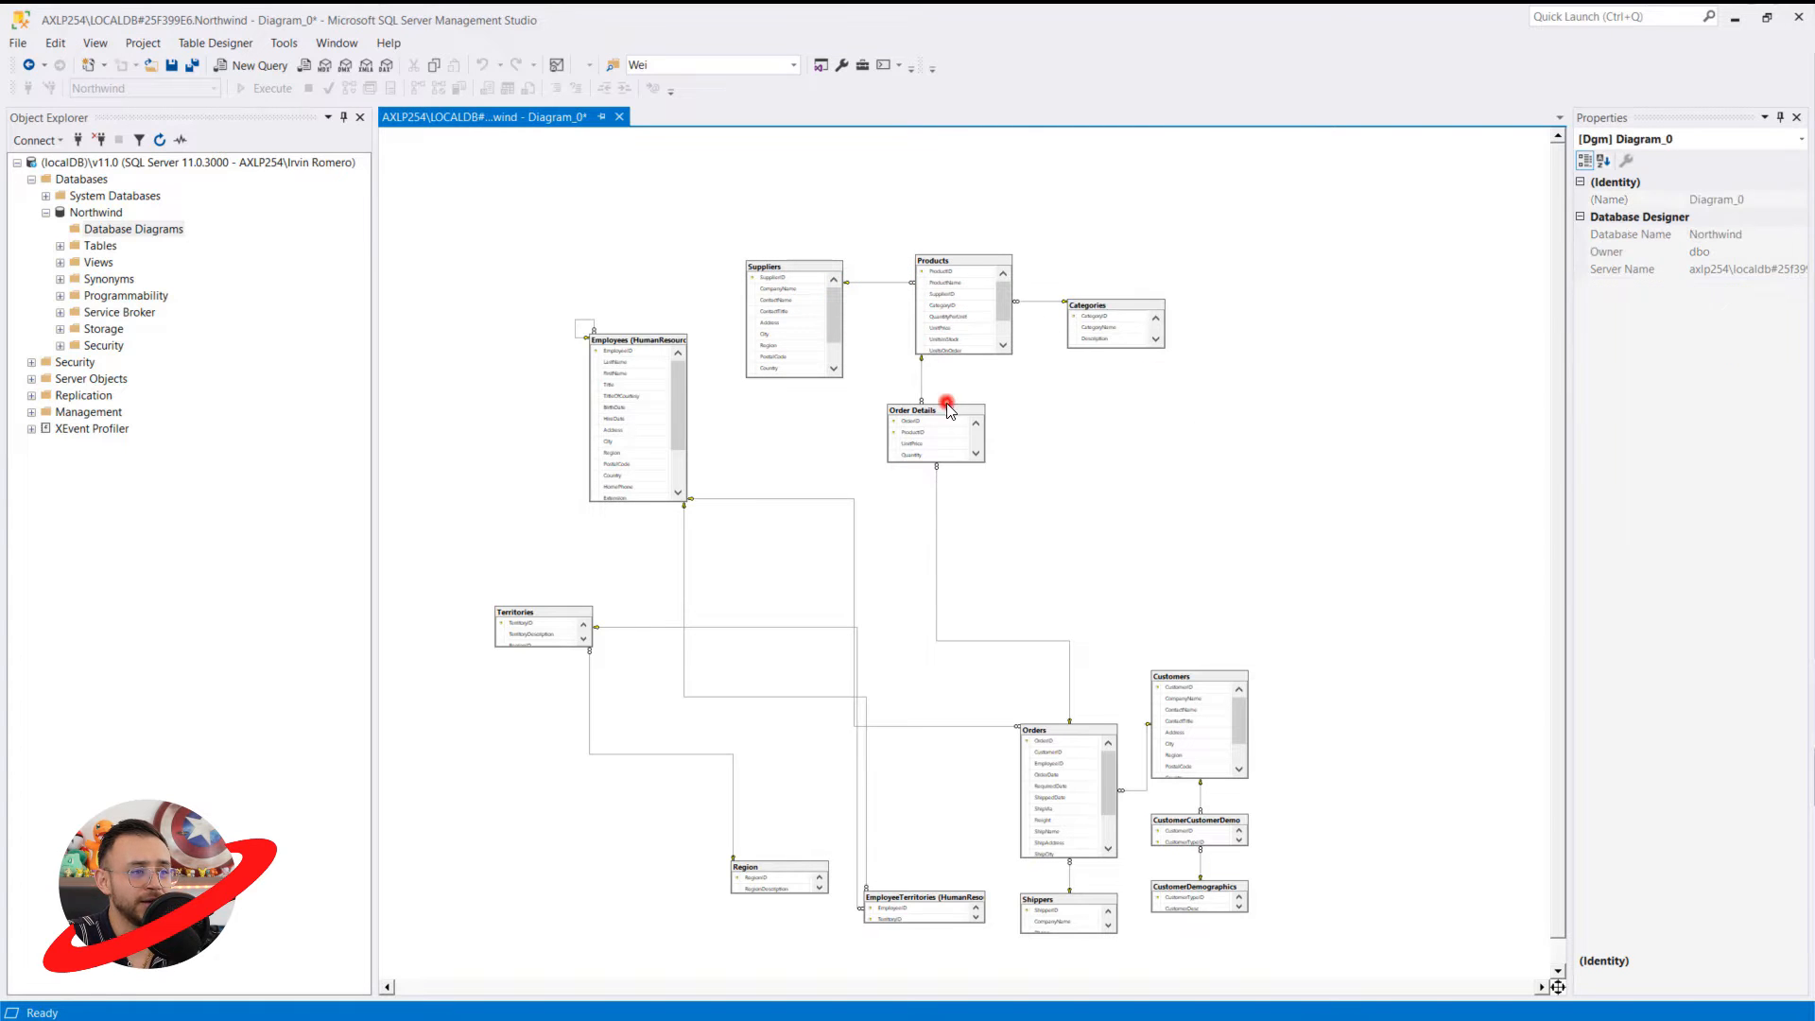
{"action": "left_click_drag", "start_coordinate": [979, 405], "coordinate": [997, 390]}
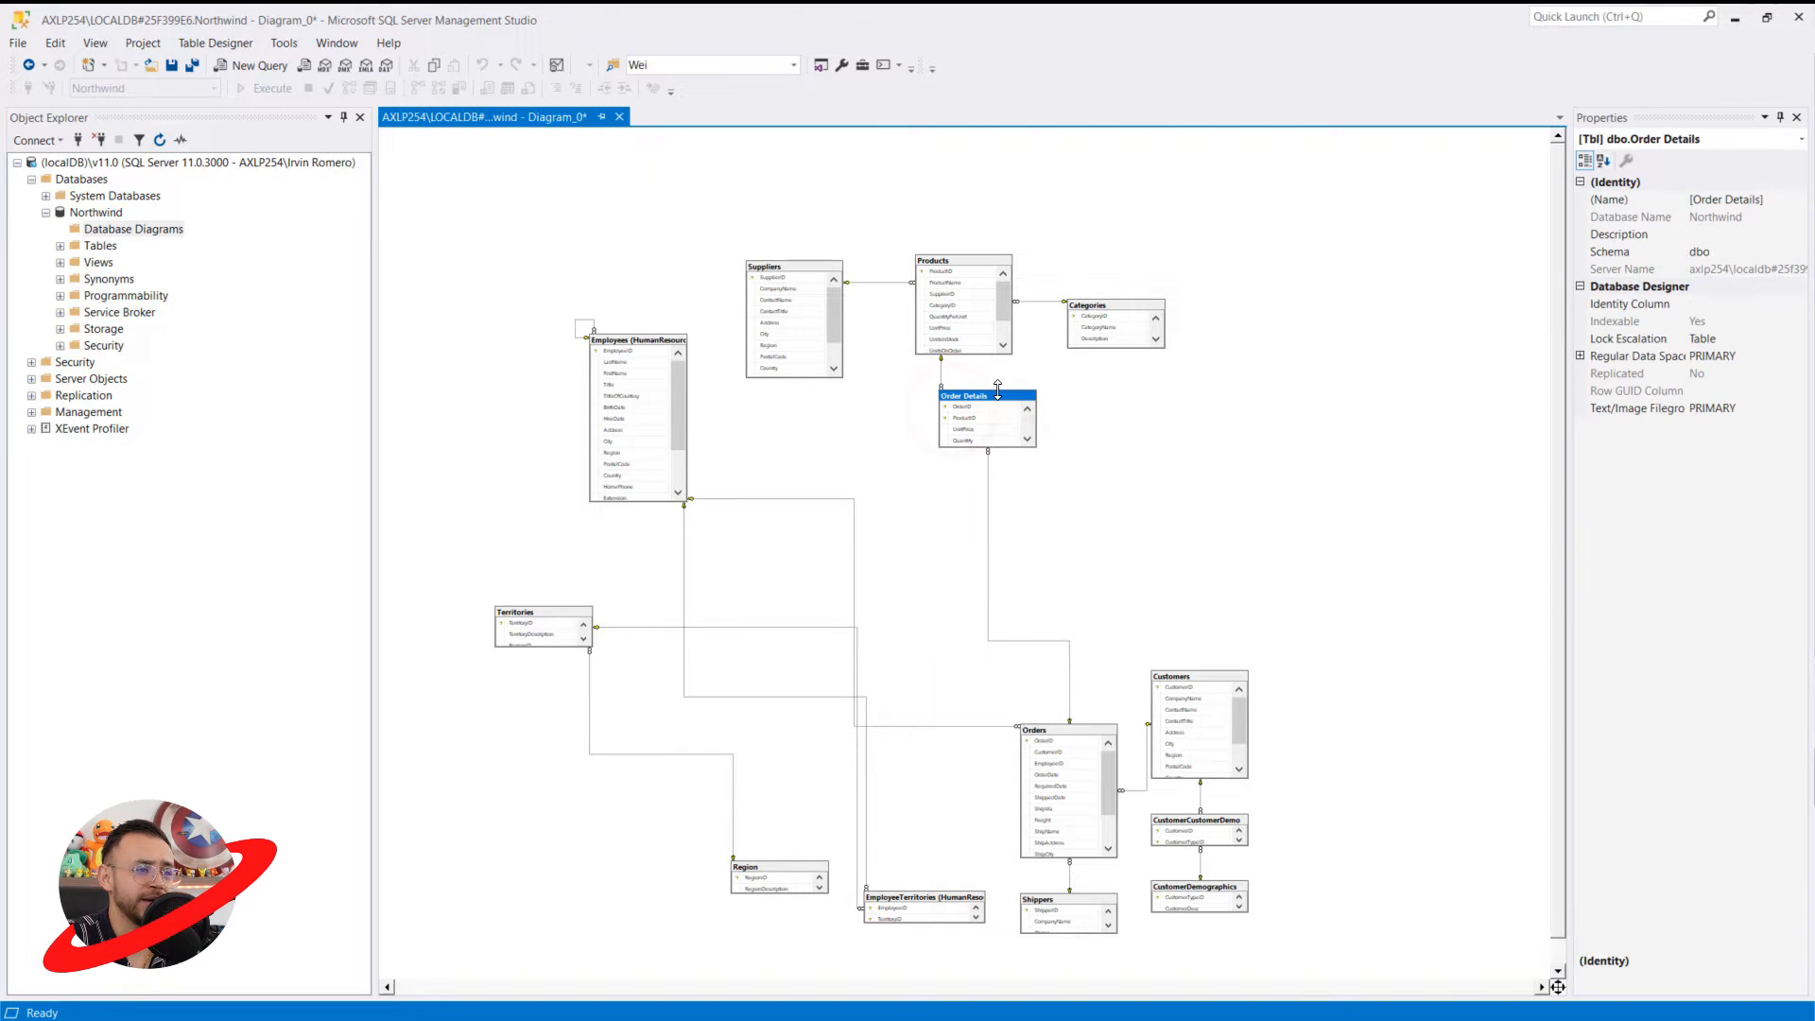
Group Orders under Order Details, with Customers, CustomerCustomerDemo and CustomerDemographics to its right and Shippers below it
{"action": "left_click_drag", "start_coordinate": [1072, 733], "coordinate": [990, 489]}
{"action": "left_click_drag", "start_coordinate": [1192, 673], "coordinate": [1112, 499]}
{"action": "left_click_drag", "start_coordinate": [1200, 824], "coordinate": [1245, 573]}
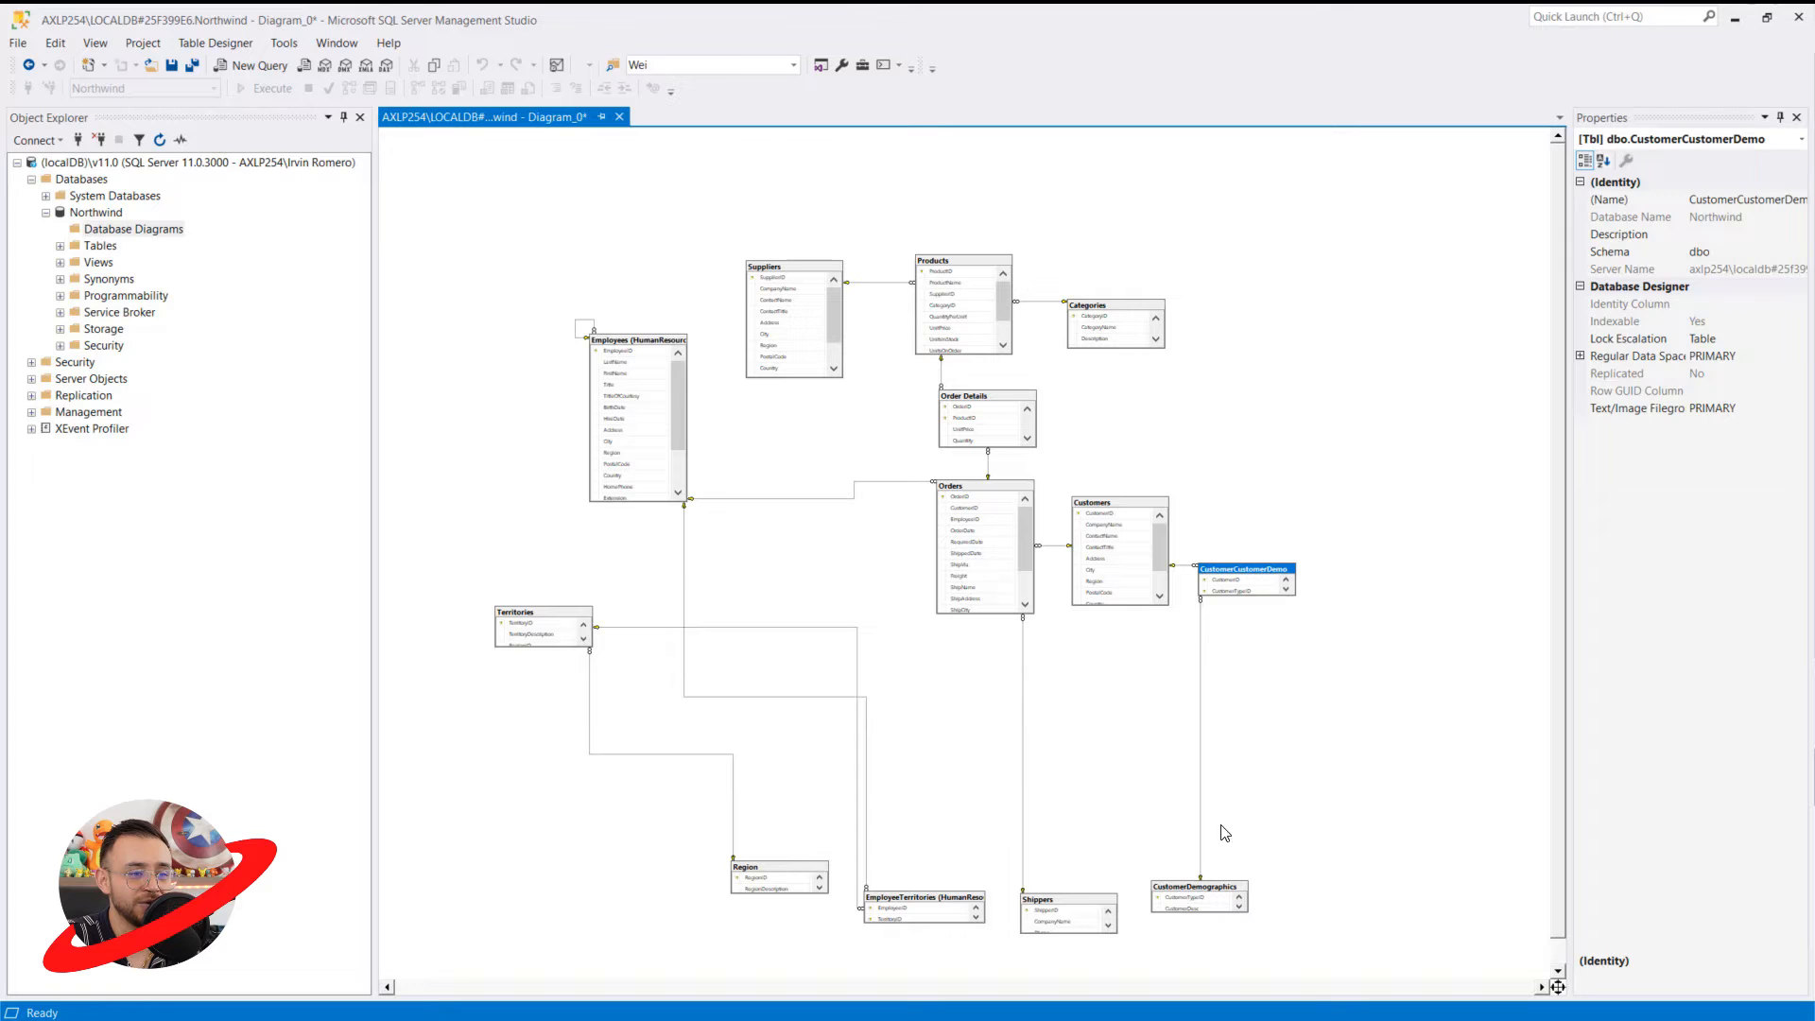
{"action": "left_click_drag", "start_coordinate": [1193, 895], "coordinate": [1258, 664]}
{"action": "left_click_drag", "start_coordinate": [1066, 900], "coordinate": [1016, 677]}
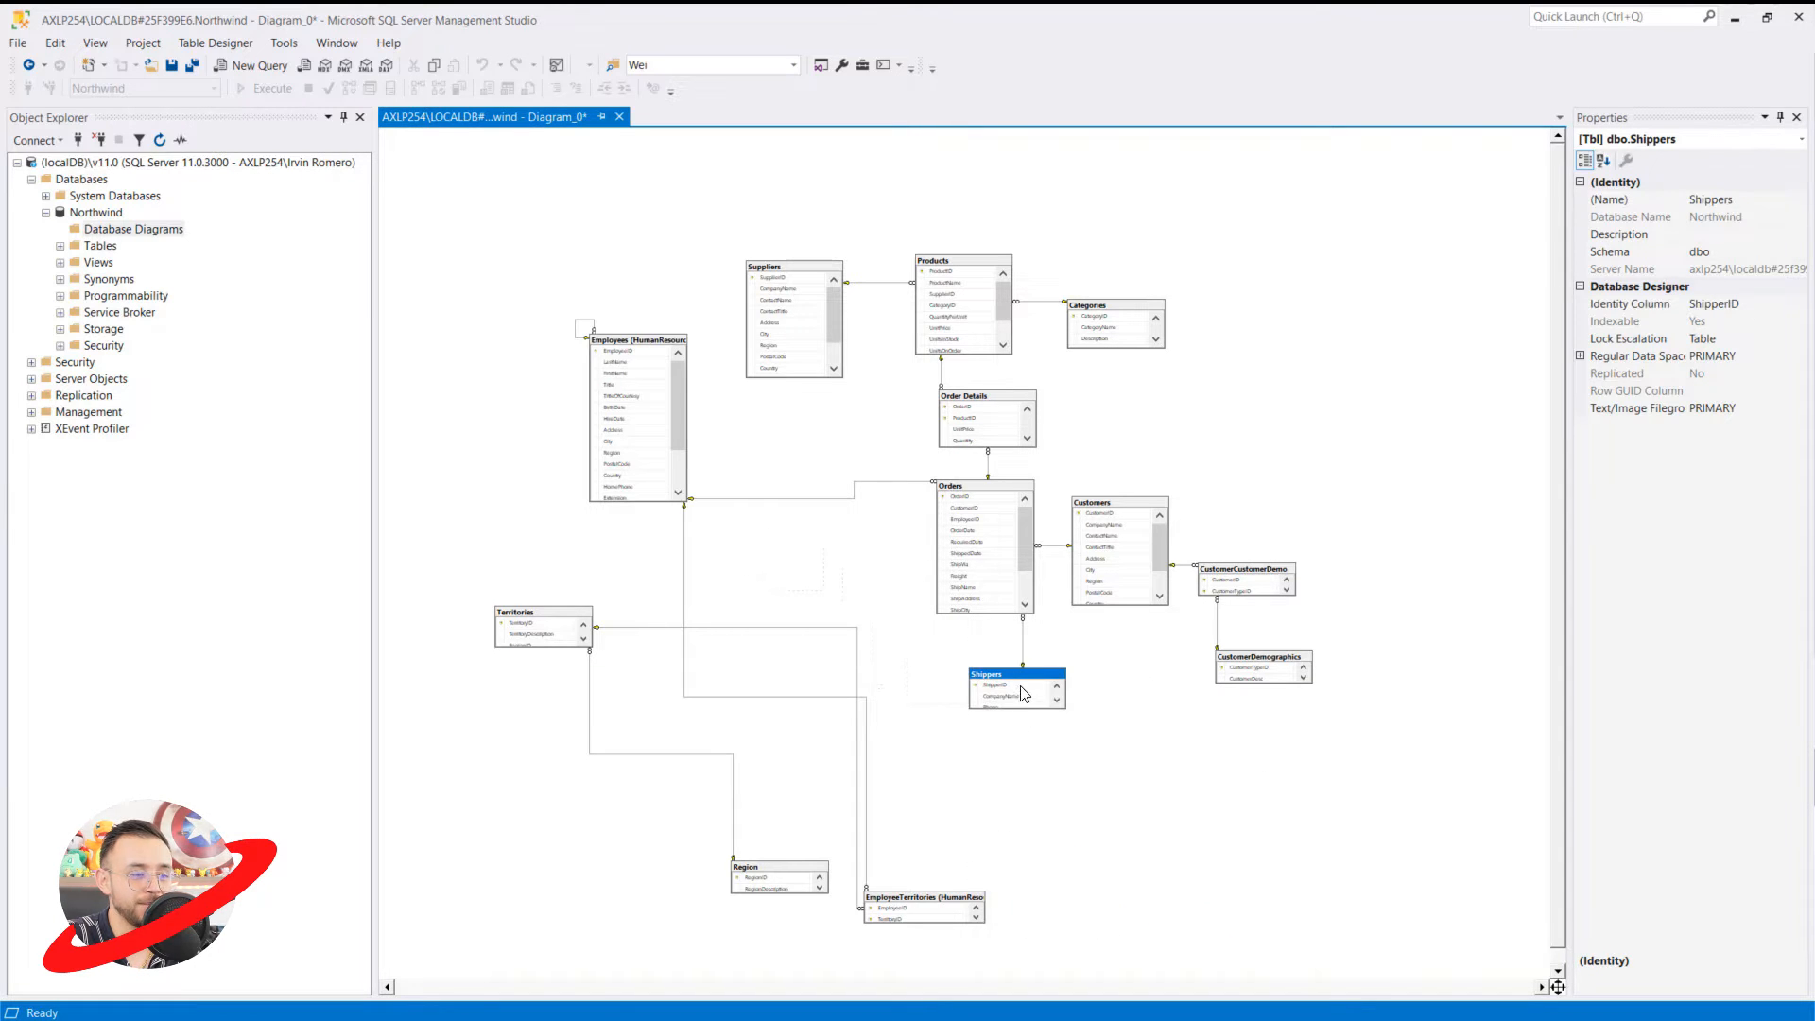
Raise the Customers table slightly and place Shippers directly beneath it, beside Orders
{"action": "left_click_drag", "start_coordinate": [1097, 513], "coordinate": [1095, 460]}
{"action": "left_click_drag", "start_coordinate": [1030, 670], "coordinate": [1129, 586]}
{"action": "scroll", "coordinate": [1163, 620], "scroll_direction": "up", "scroll_amount": 2}
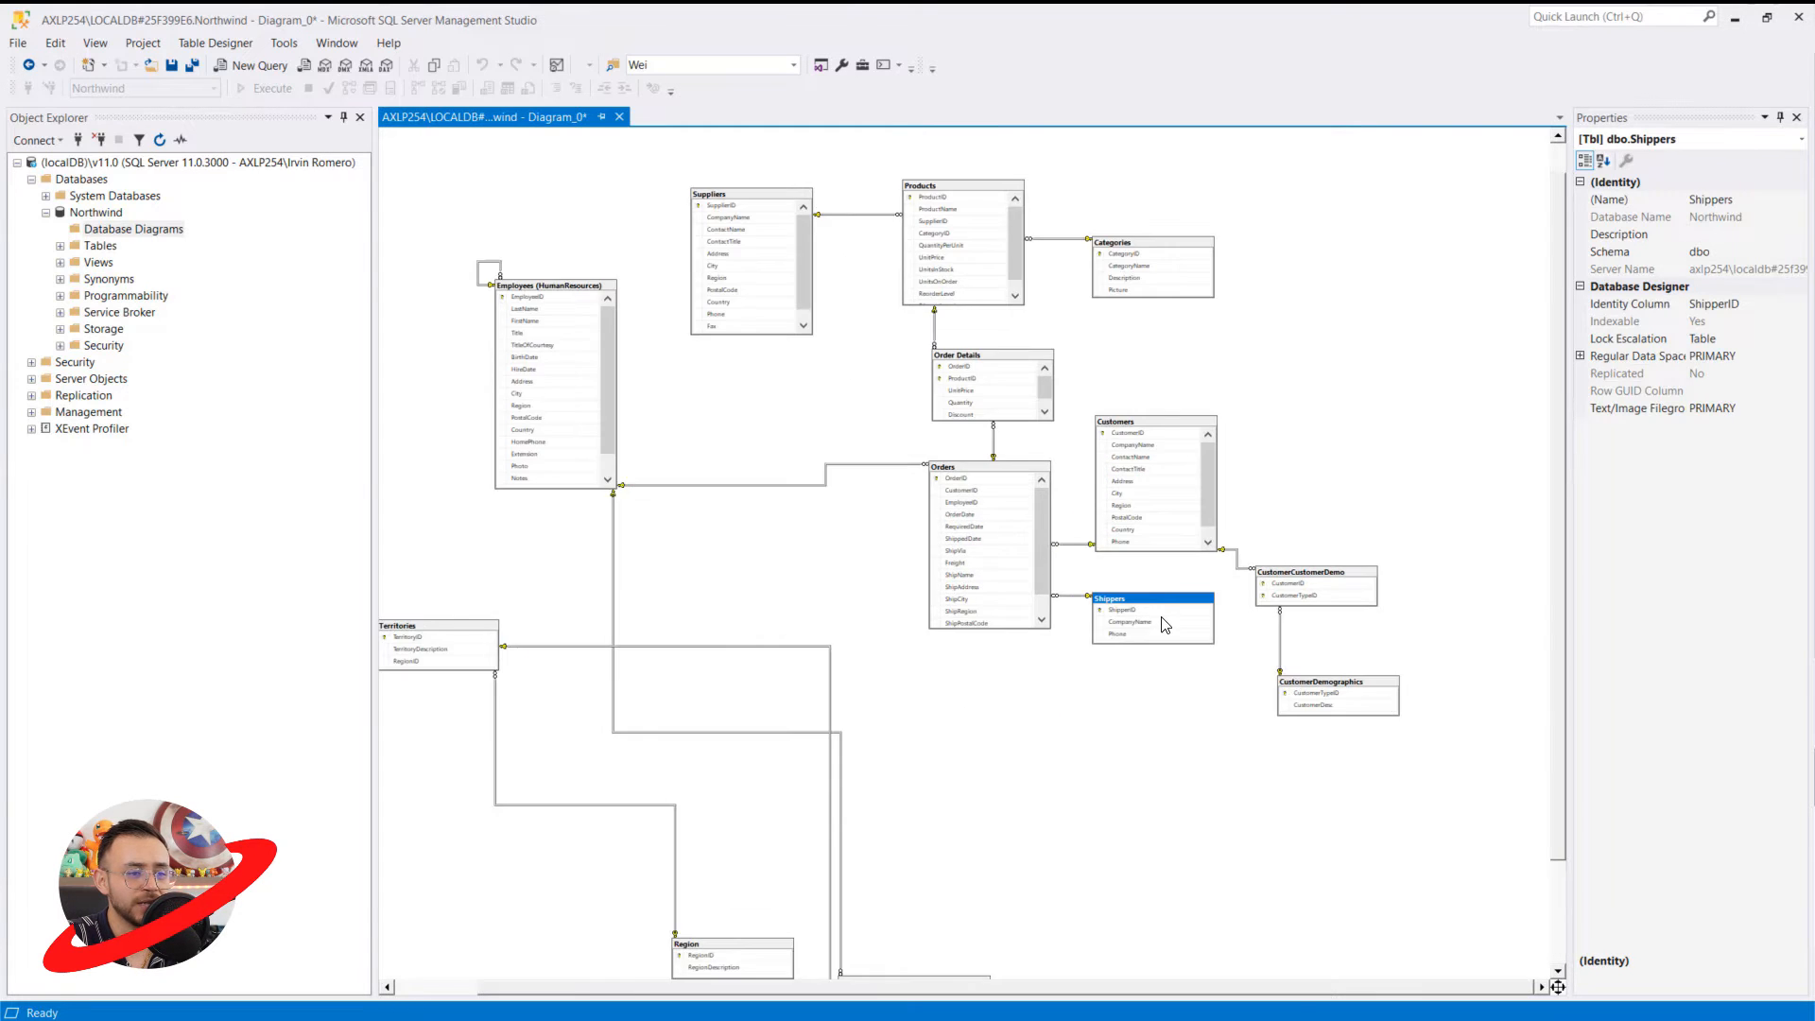
Move CustomerCustomerDemo up beside Customers and bring CustomerDemographics close beneath it
{"action": "scroll", "coordinate": [1300, 649], "scroll_direction": "down", "scroll_amount": 1}
{"action": "left_click_drag", "start_coordinate": [1375, 588], "coordinate": [1365, 501]}
{"action": "left_click", "coordinate": [1383, 704]}
{"action": "left_click_drag", "start_coordinate": [1375, 602], "coordinate": [1367, 560]}
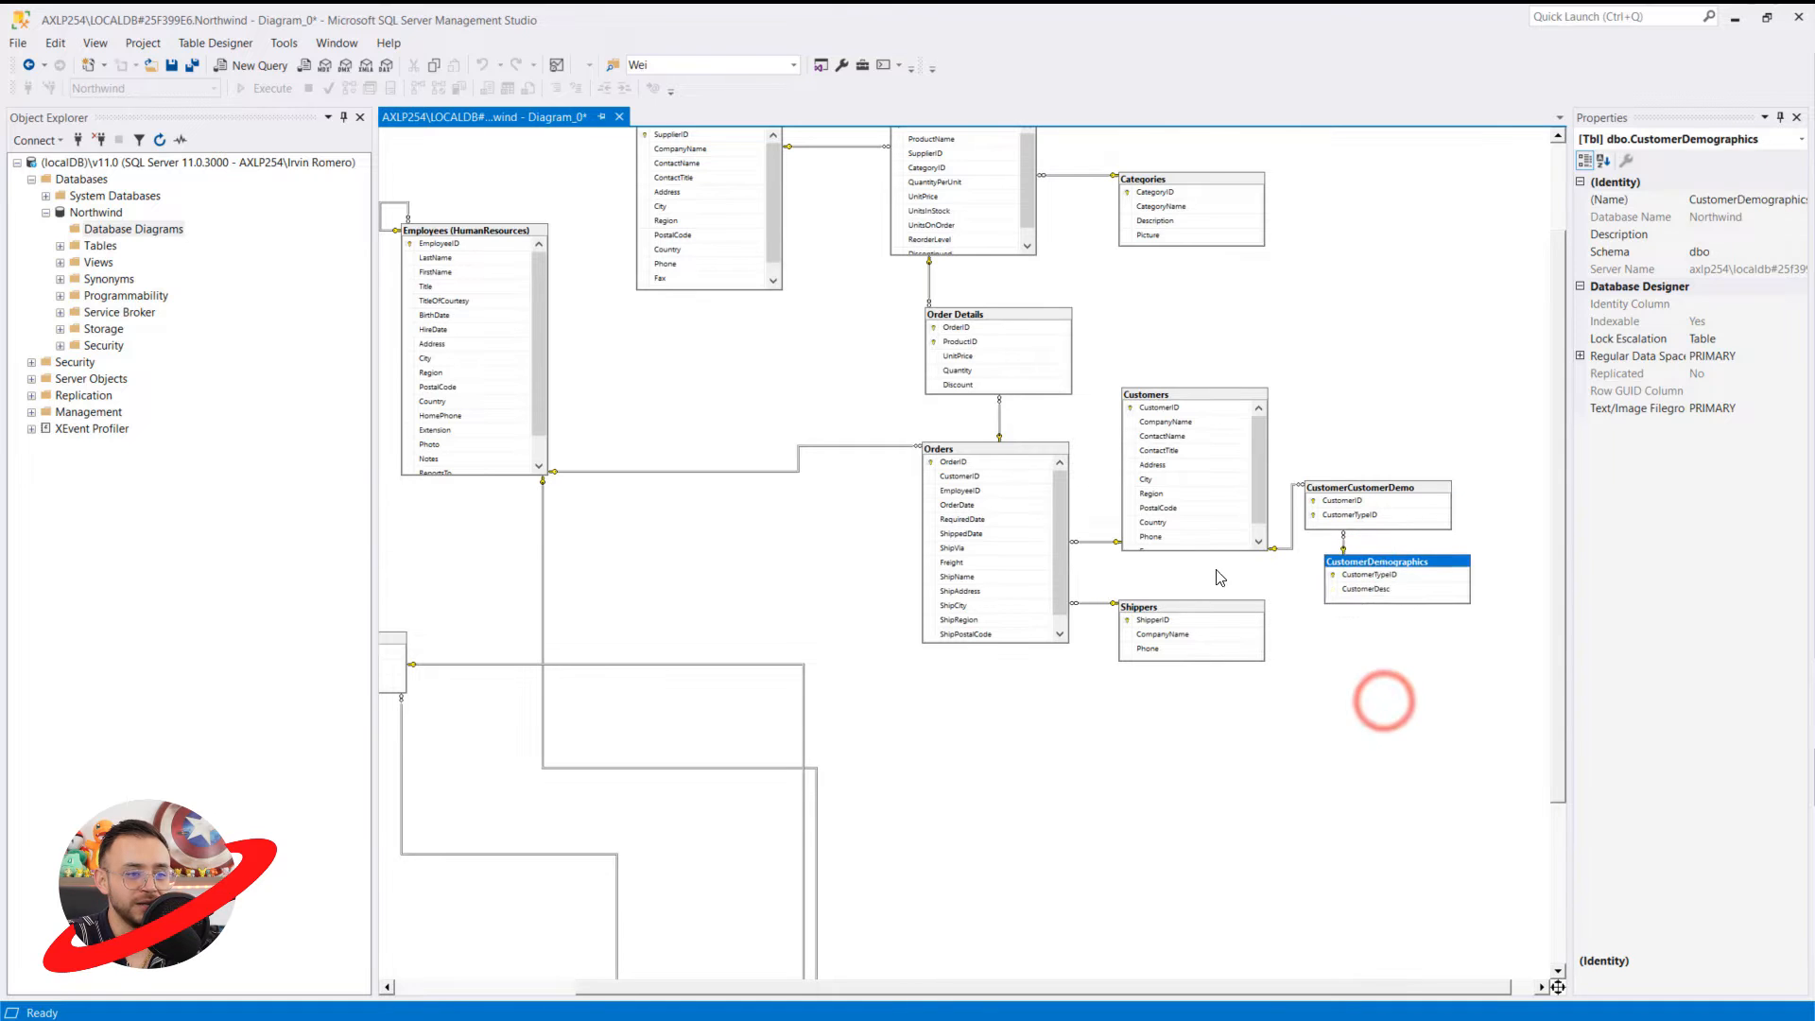
{"action": "left_click", "coordinate": [1204, 552]}
{"action": "left_click", "coordinate": [1204, 555]}
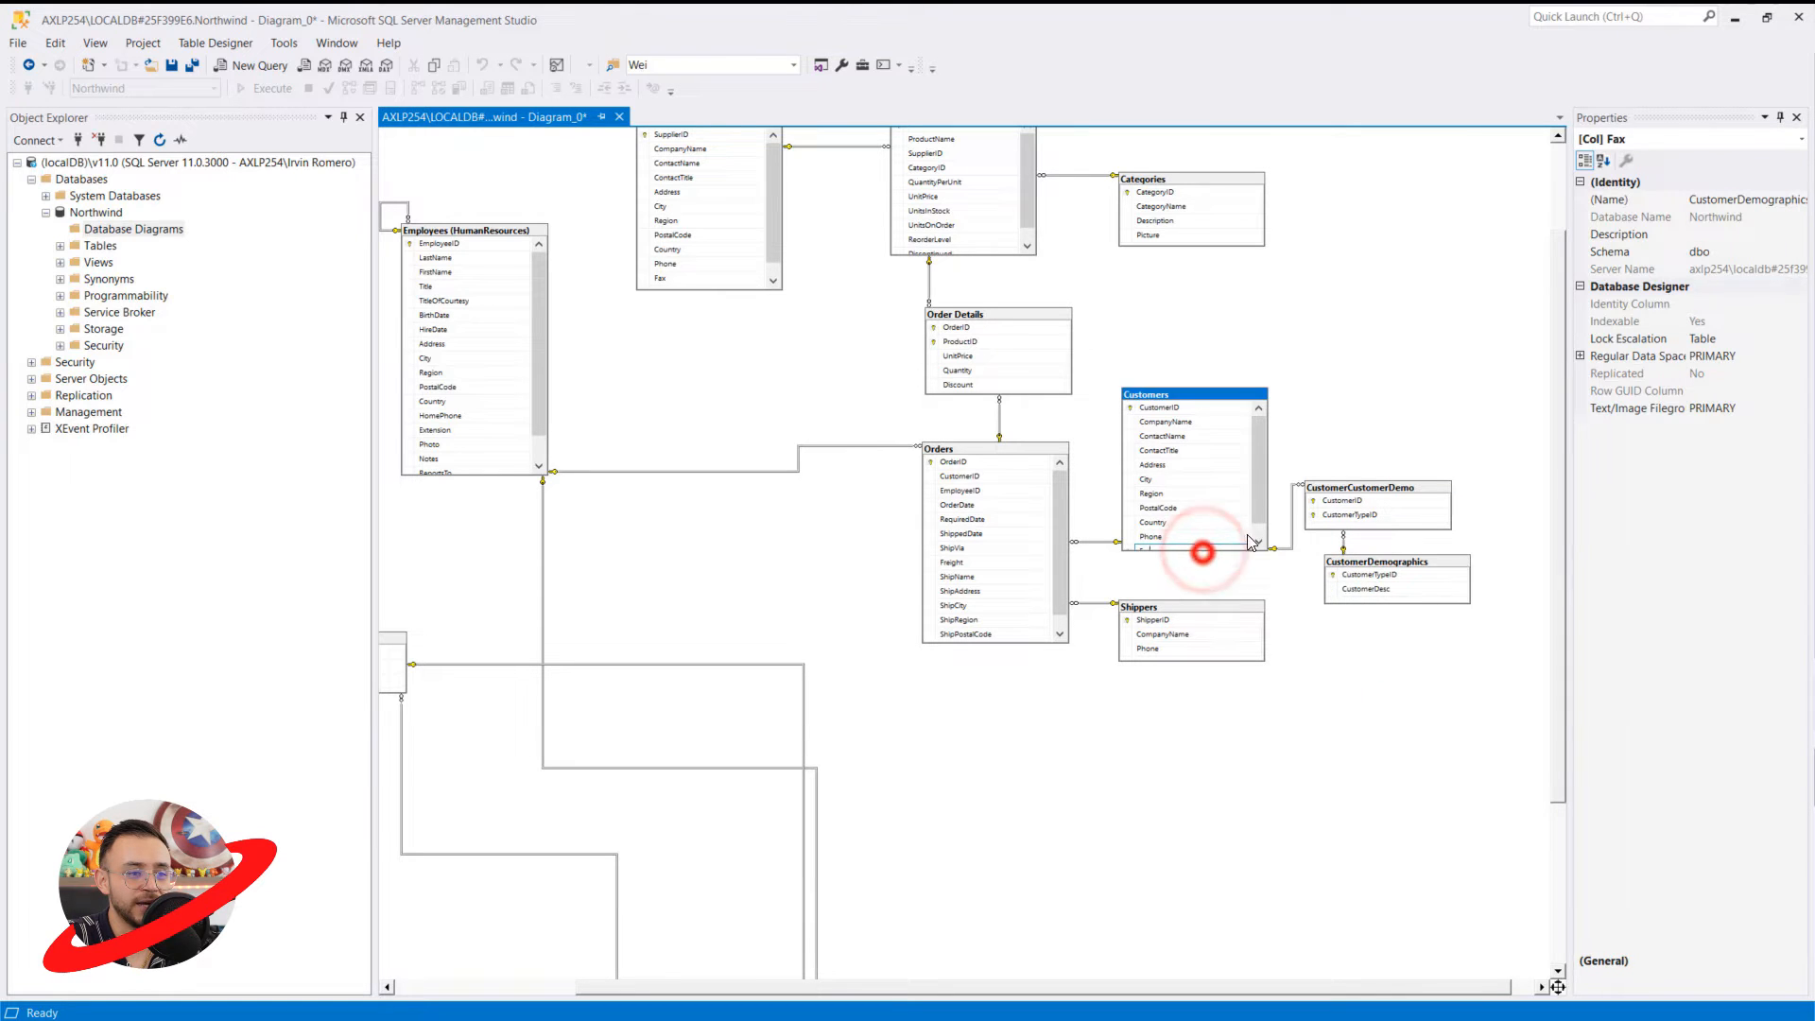
{"action": "left_click_drag", "start_coordinate": [1262, 514], "coordinate": [1262, 534]}
Place Territories below Orders, EmployeeTerritories between Employees and Territories, and Region to the right of Territories
{"action": "scroll", "coordinate": [621, 823], "scroll_direction": "down", "scroll_amount": 1}
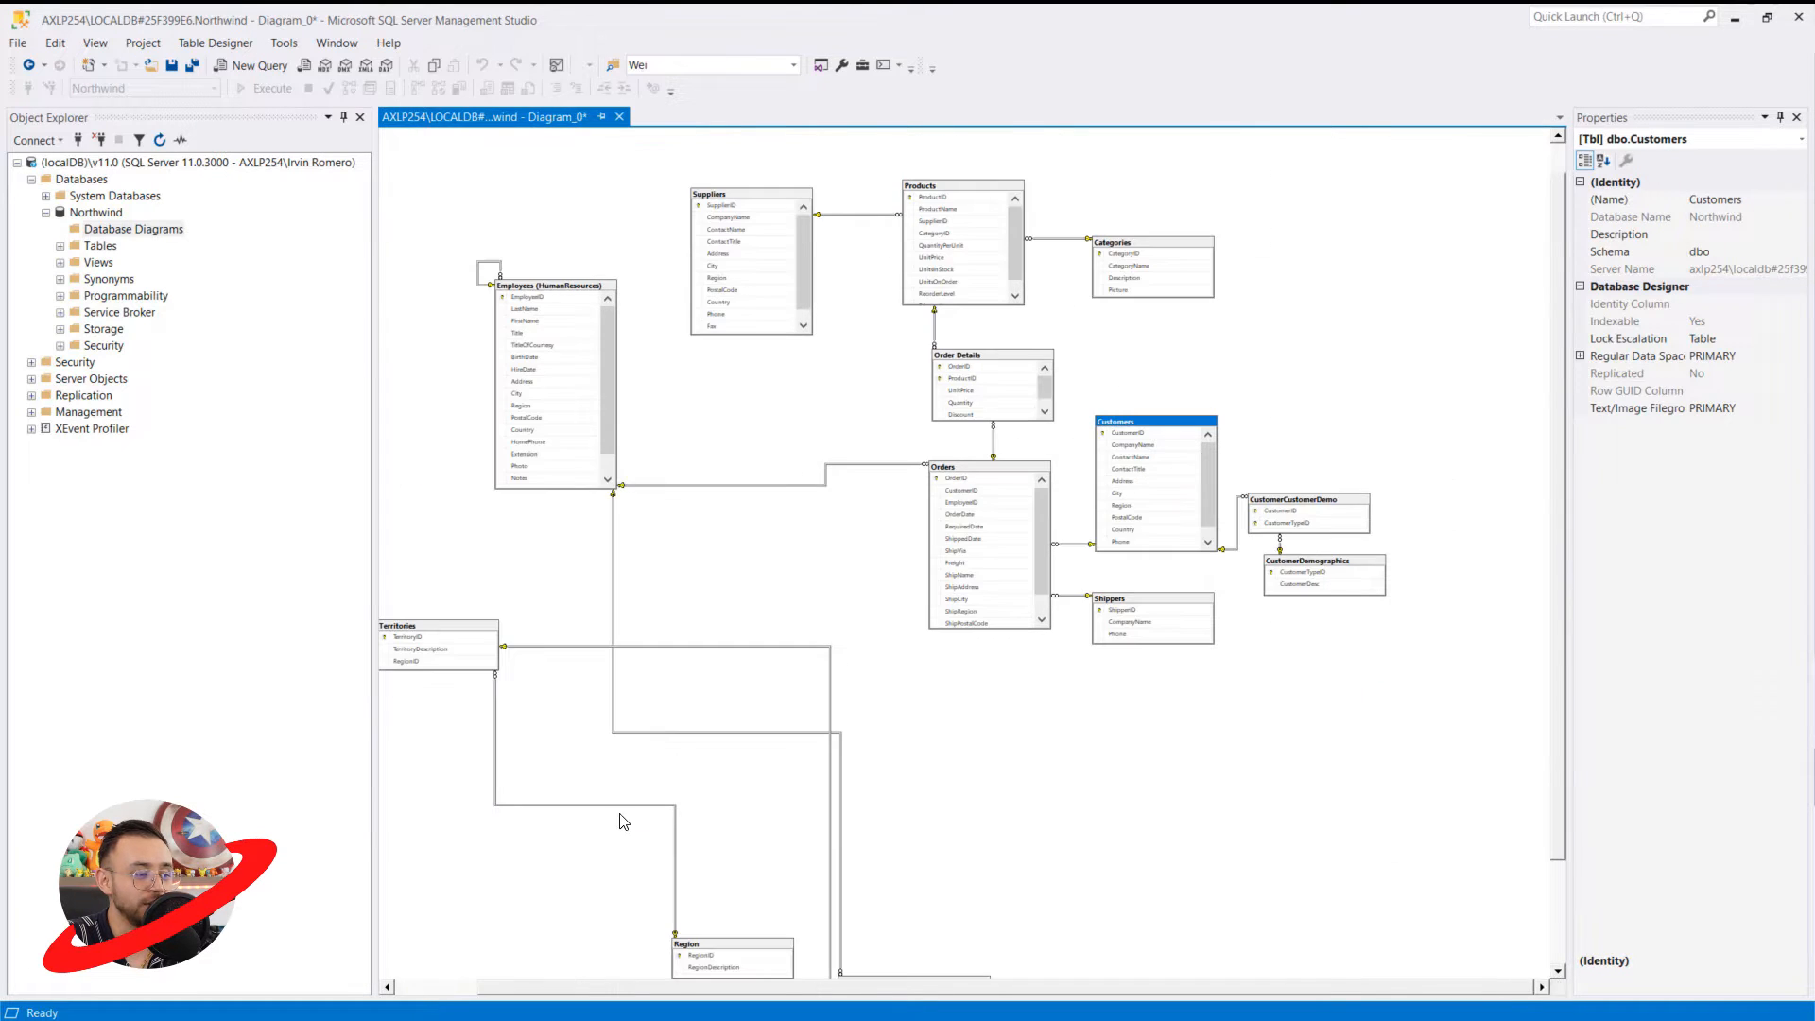
{"action": "left_click_drag", "start_coordinate": [478, 640], "coordinate": [988, 733]}
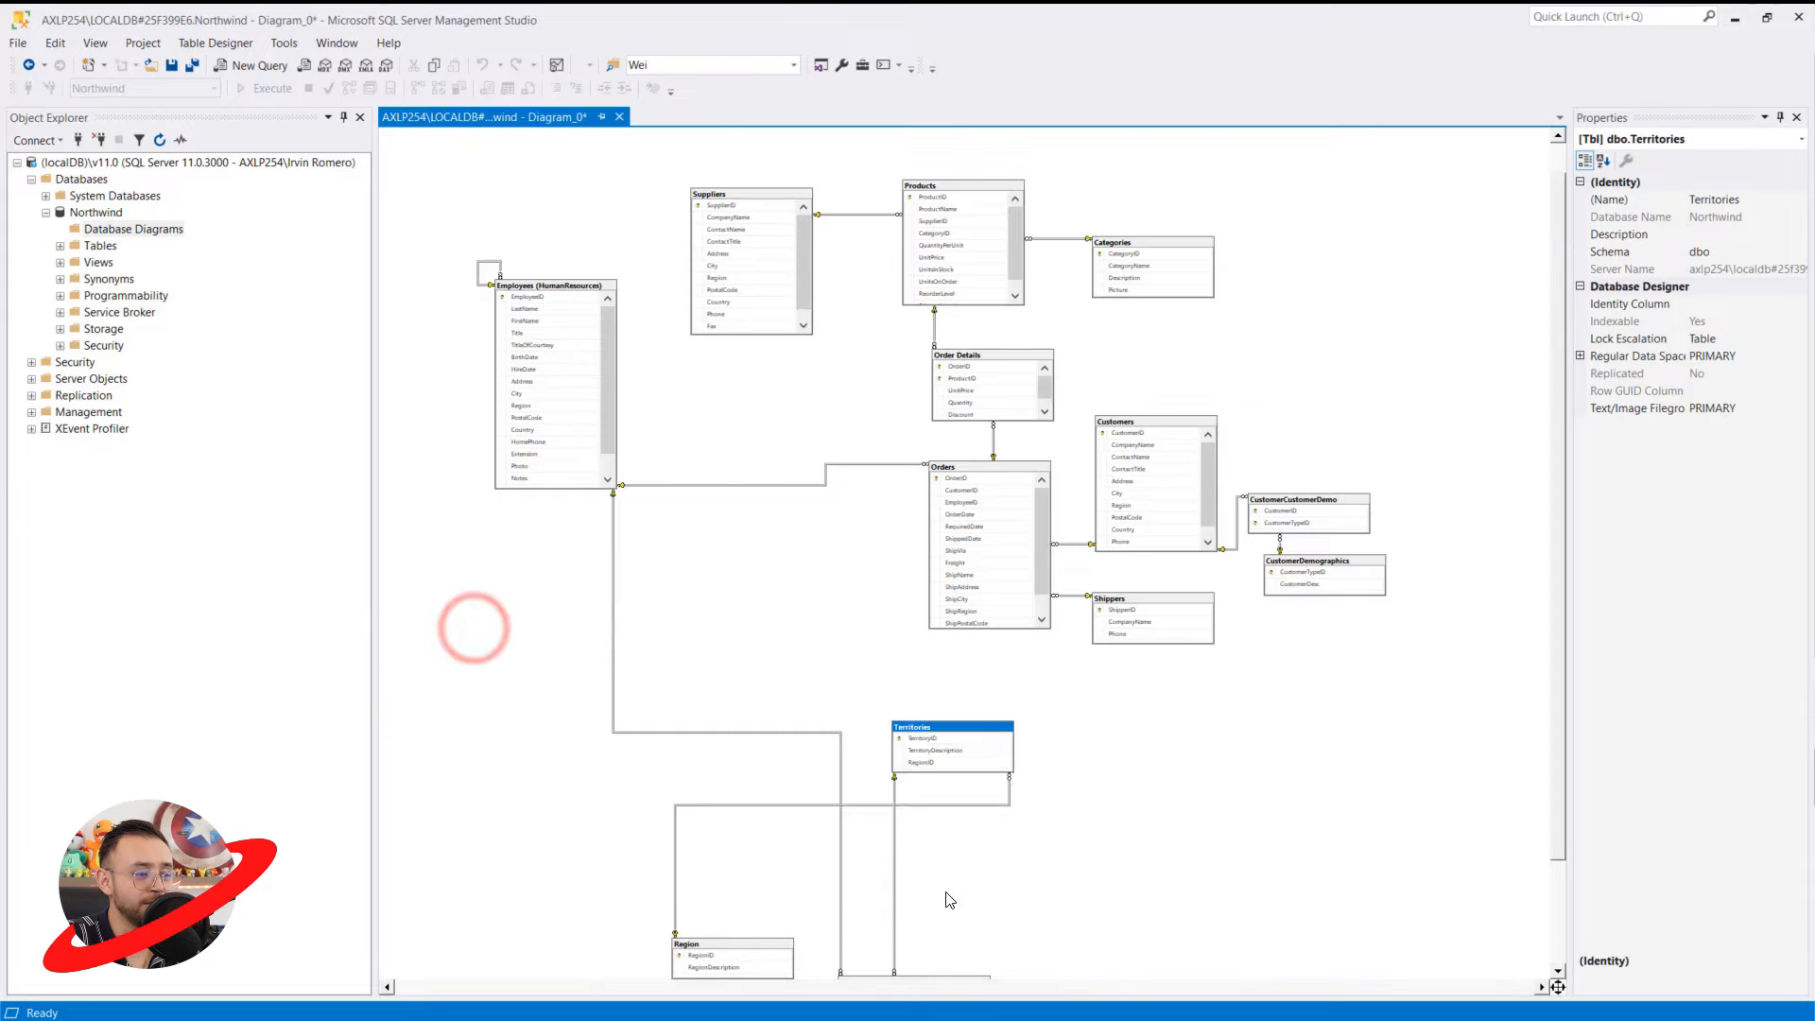
{"action": "scroll", "coordinate": [945, 888], "scroll_direction": "down", "scroll_amount": 2}
{"action": "left_click_drag", "start_coordinate": [921, 860], "coordinate": [774, 476]}
{"action": "left_click_drag", "start_coordinate": [733, 815], "coordinate": [1113, 624]}
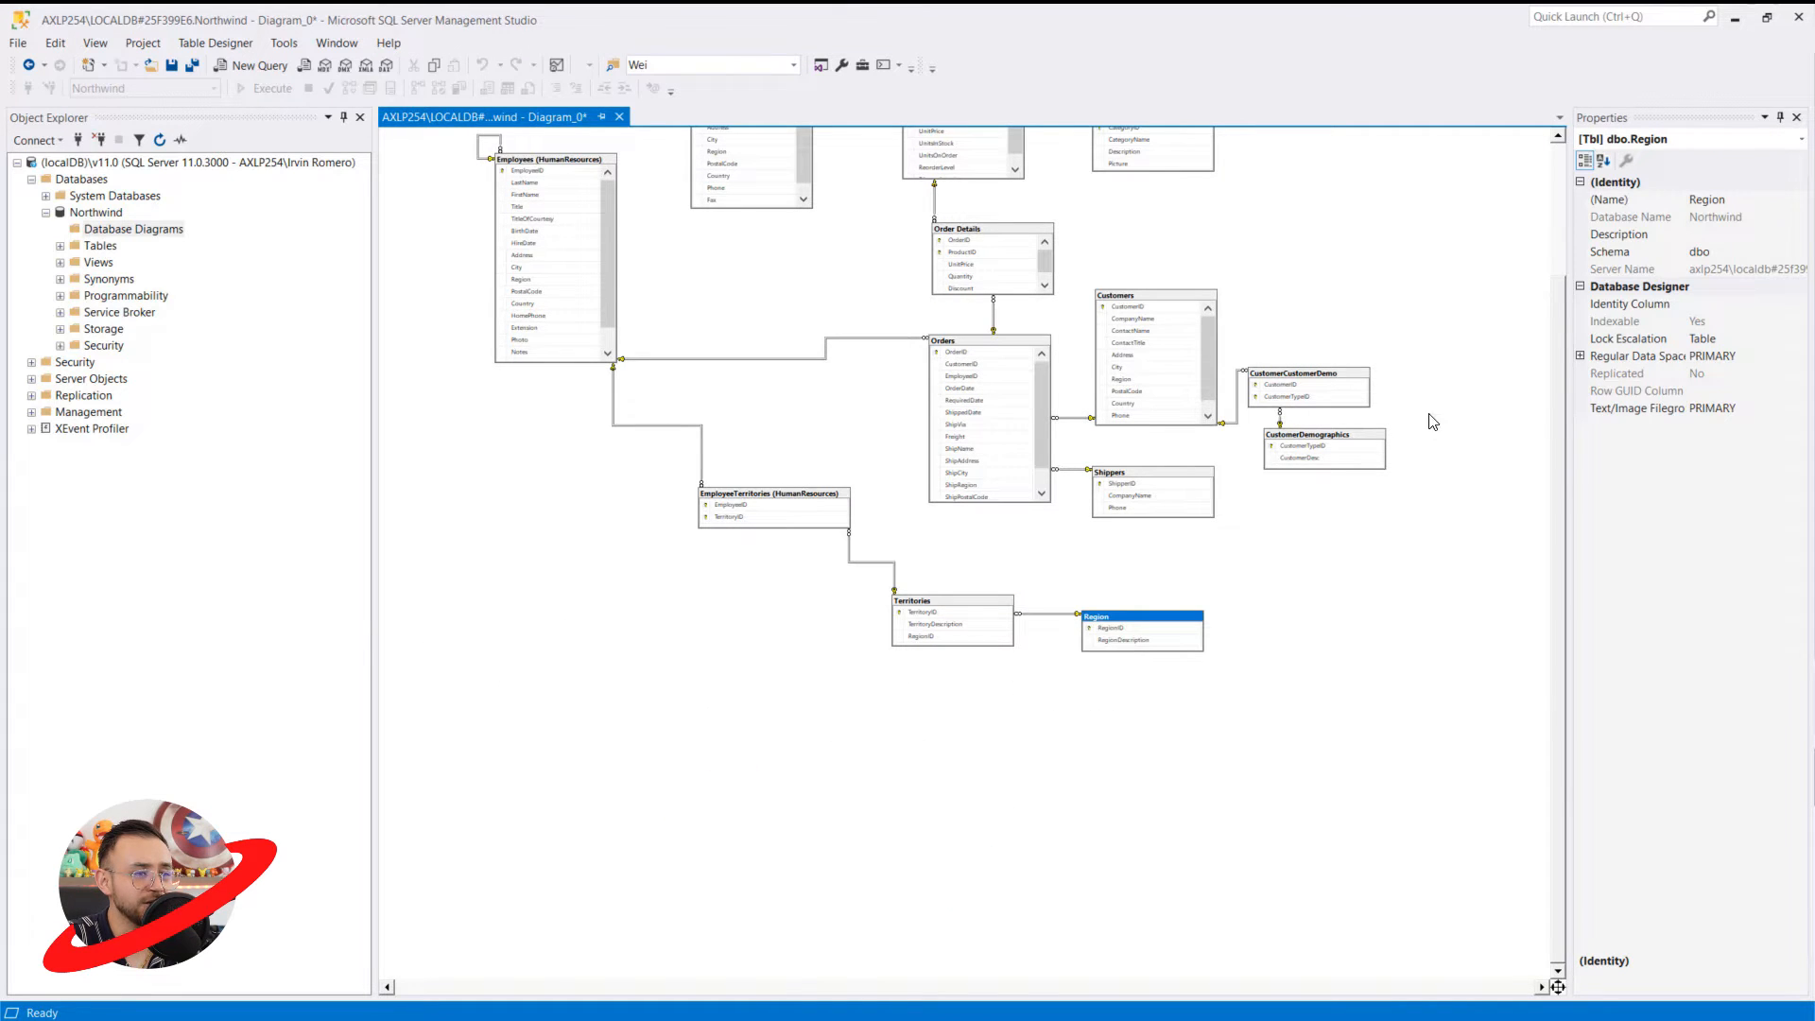
Compact the employee tables: shift Employees closer to Orders, EmployeeTerritories beside it, Territories underneath and Region left of Territories
{"action": "left_click", "coordinate": [1561, 392]}
{"action": "left_click_drag", "start_coordinate": [577, 322], "coordinate": [617, 417]}
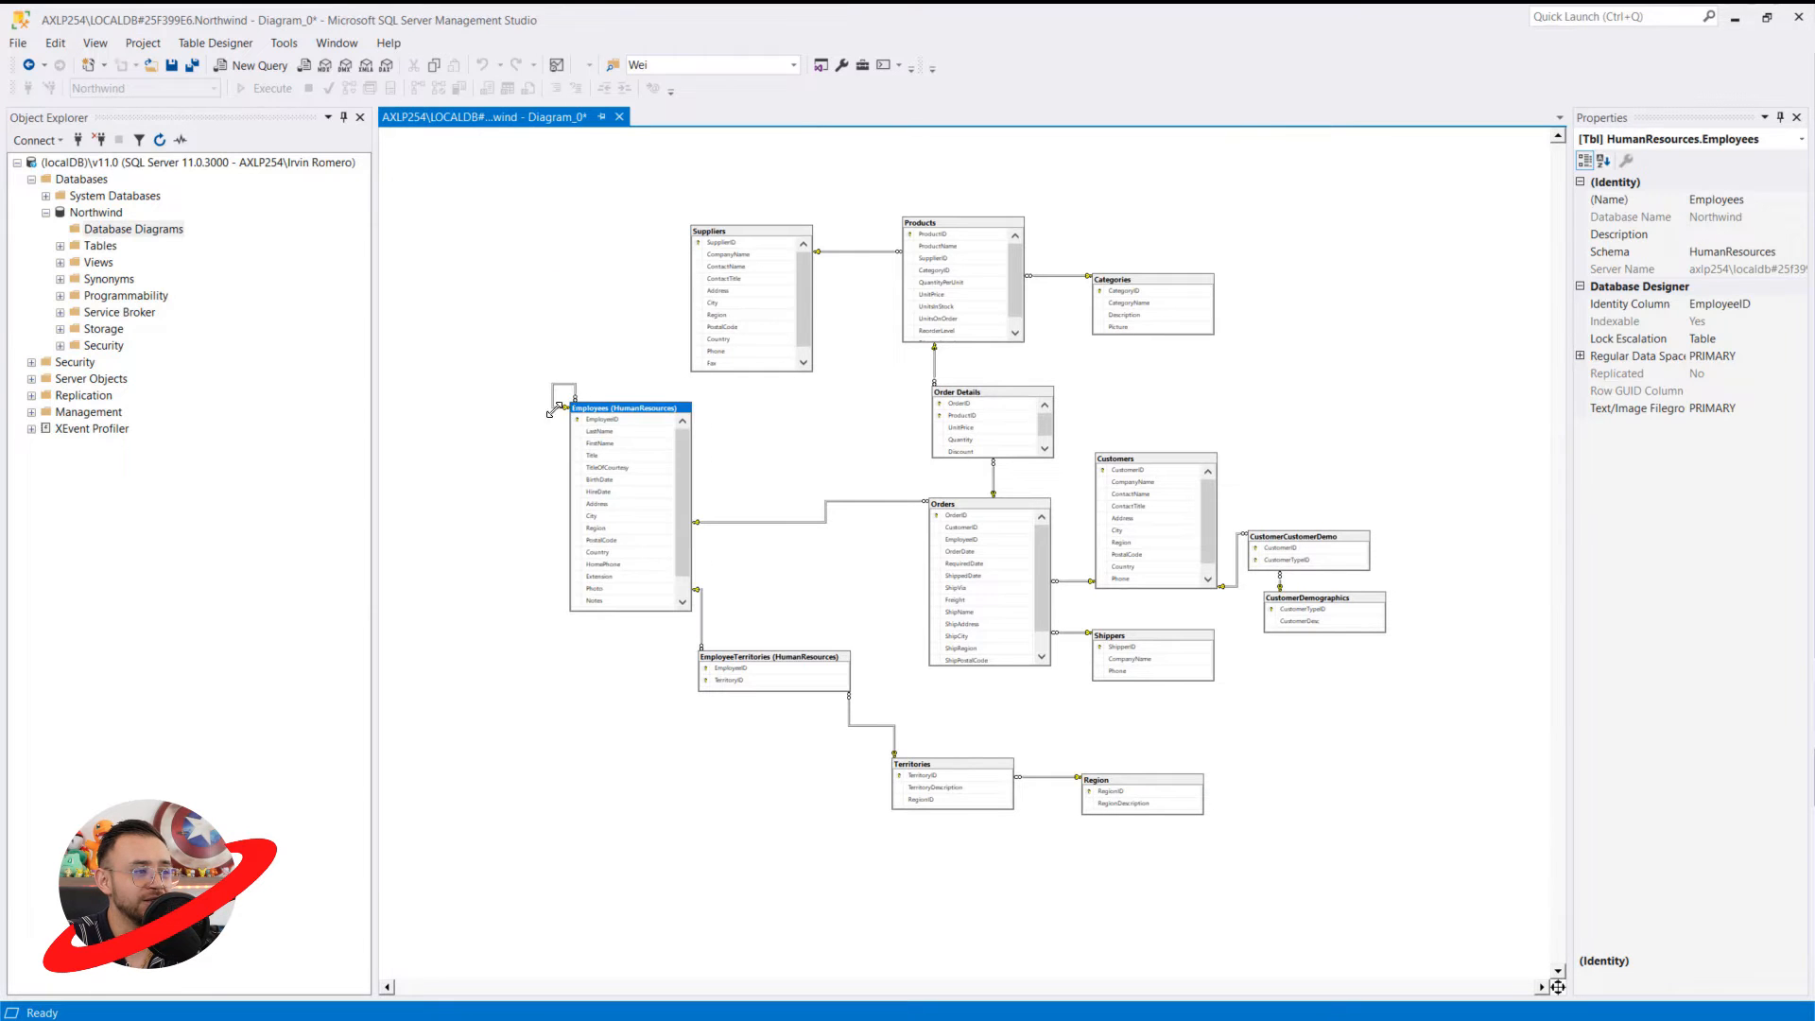
{"action": "left_click", "coordinate": [786, 649]}
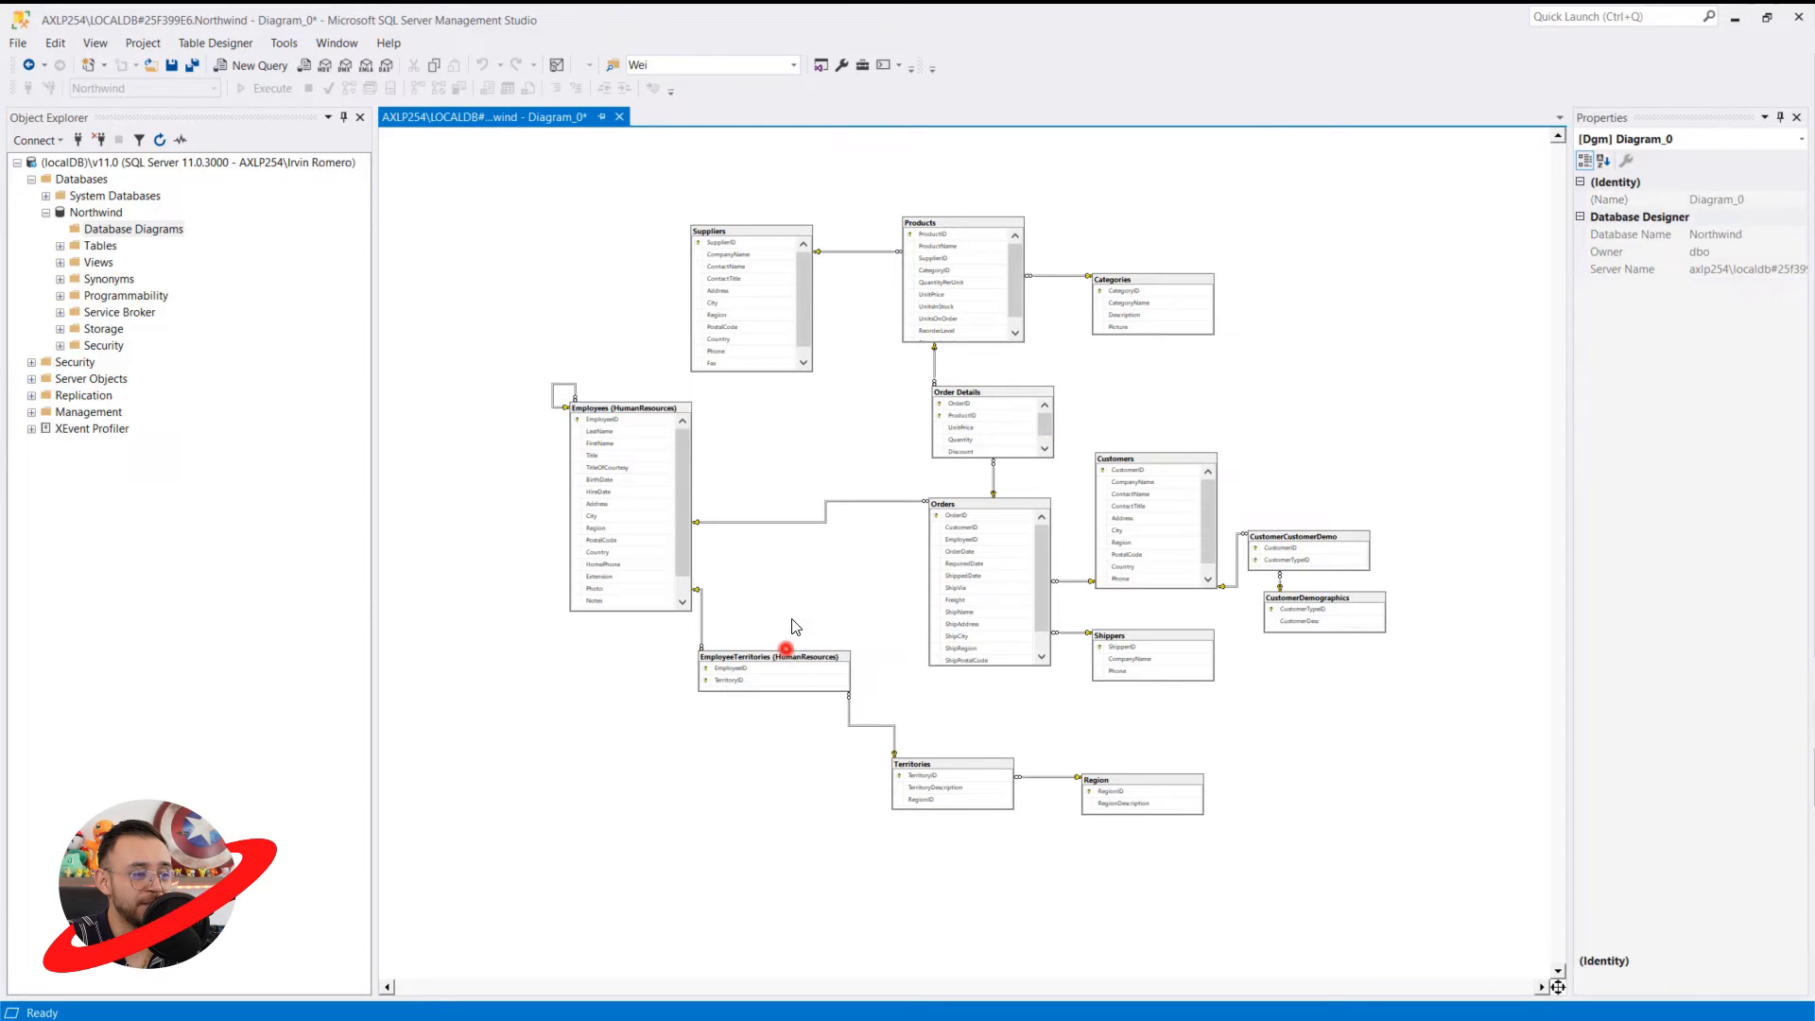
{"action": "left_click_drag", "start_coordinate": [764, 647], "coordinate": [779, 573]}
{"action": "left_click_drag", "start_coordinate": [926, 768], "coordinate": [792, 677]}
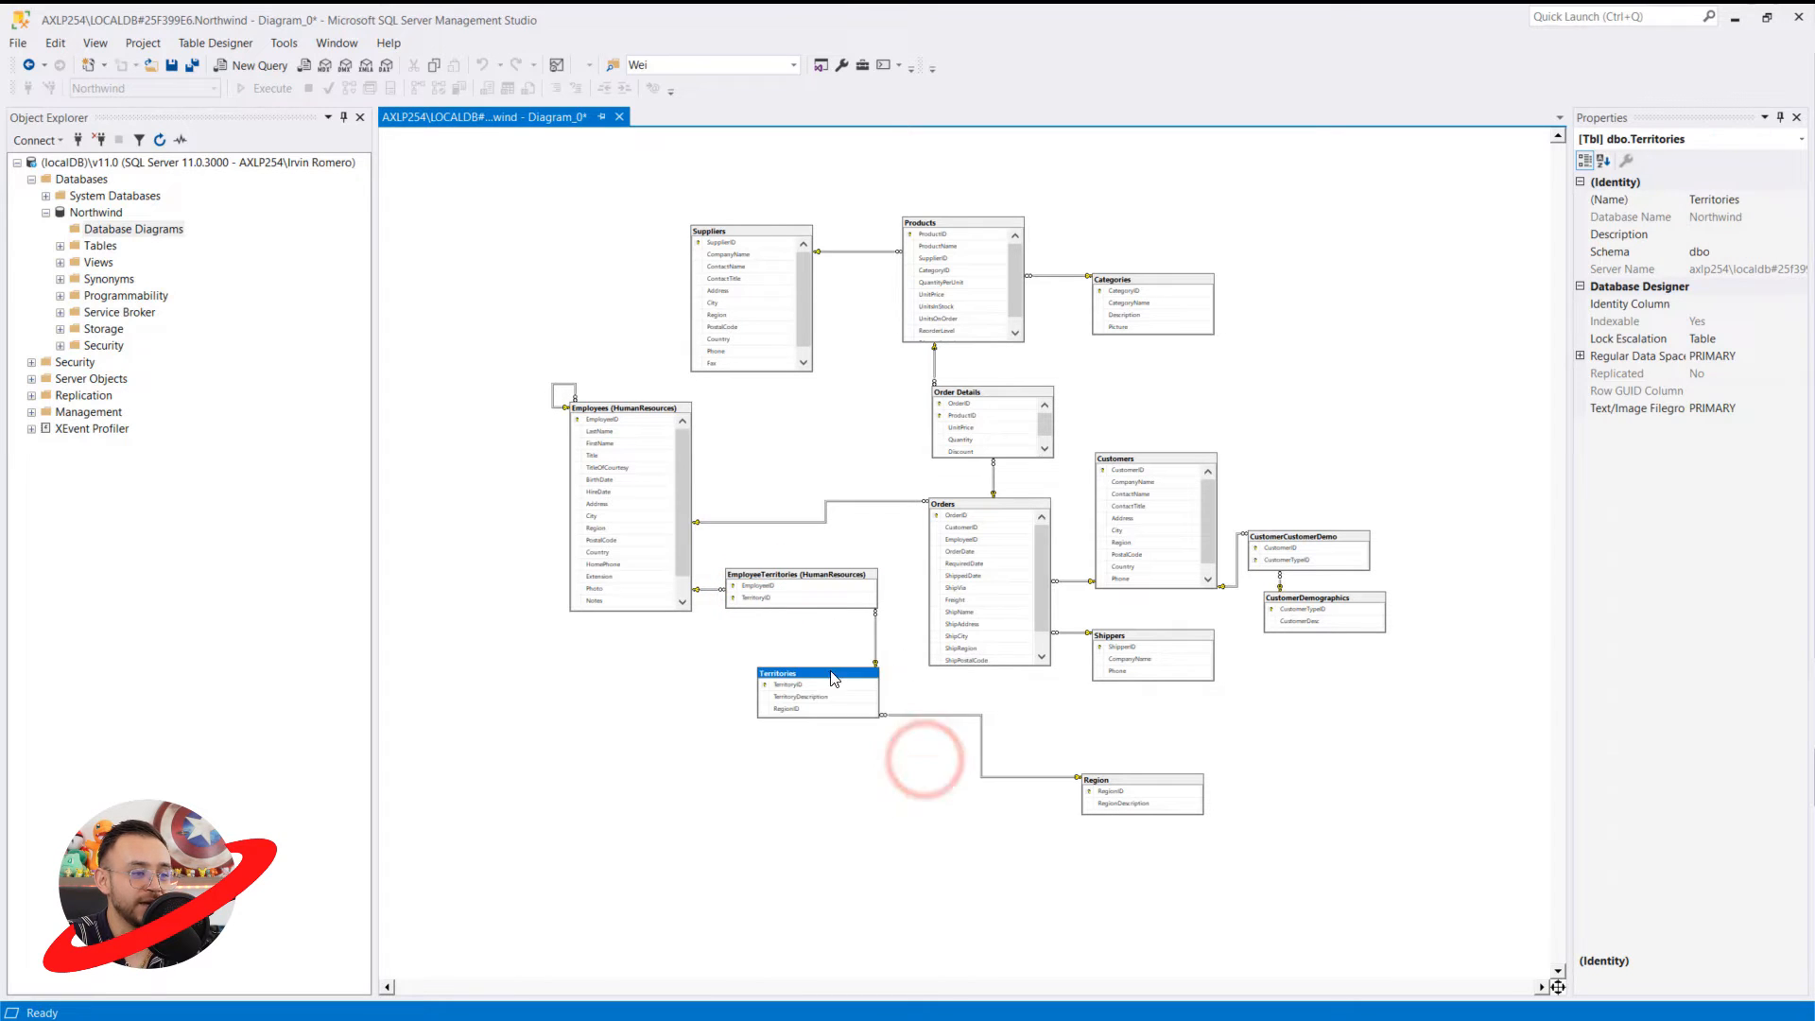
{"action": "left_click_drag", "start_coordinate": [1116, 777], "coordinate": [636, 695]}
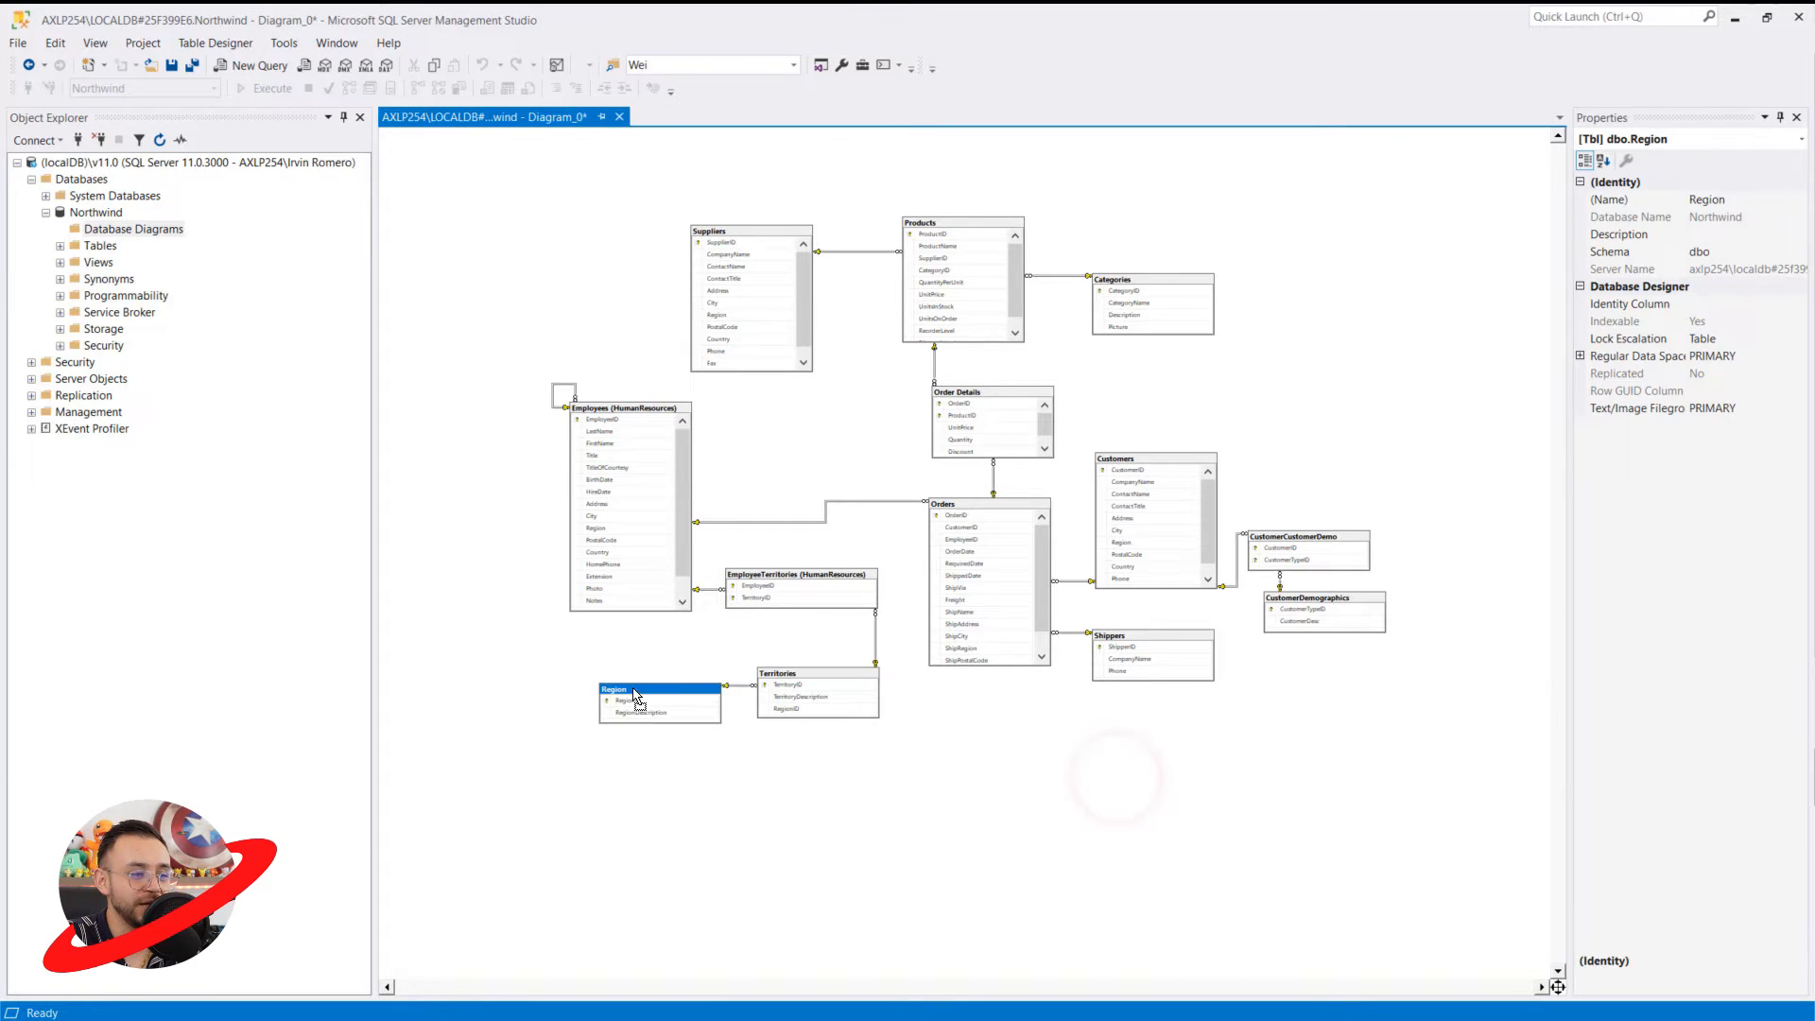
Increase the height of the CustomerCustomerDemo table so both of its columns fit
{"action": "scroll", "coordinate": [966, 535], "scroll_direction": "up", "scroll_amount": 1}
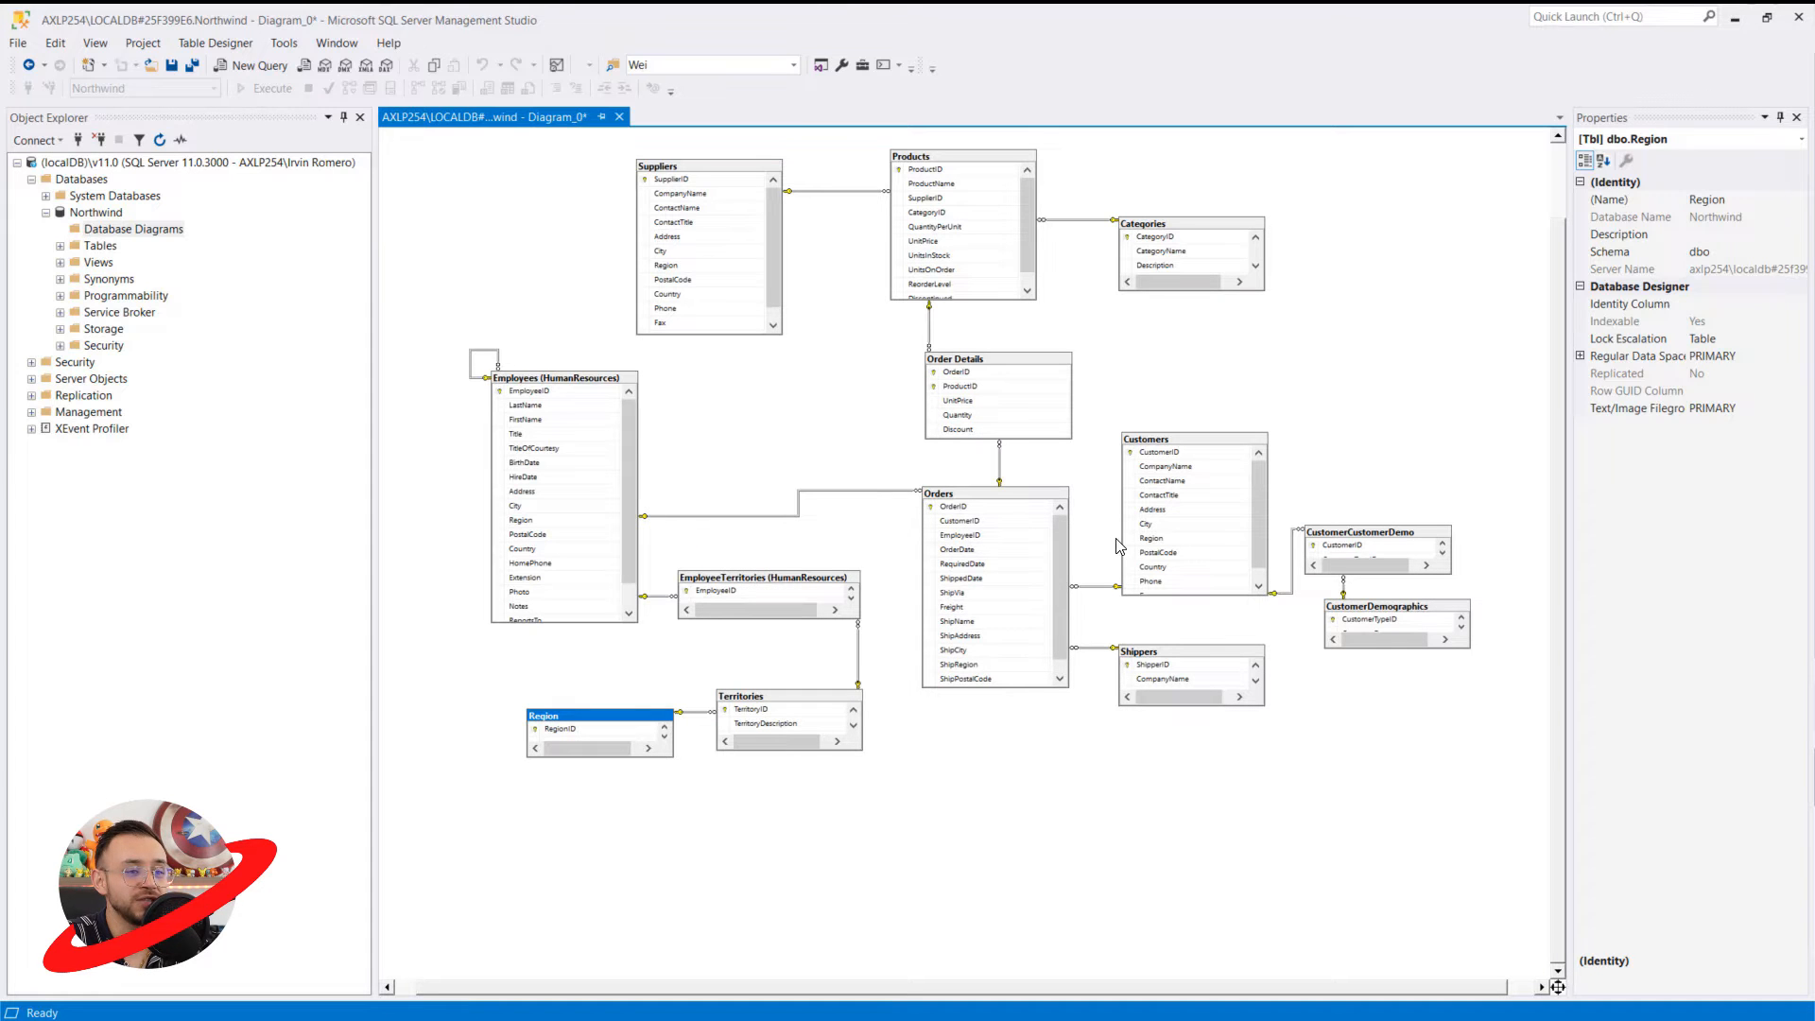
{"action": "left_click", "coordinate": [1364, 522]}
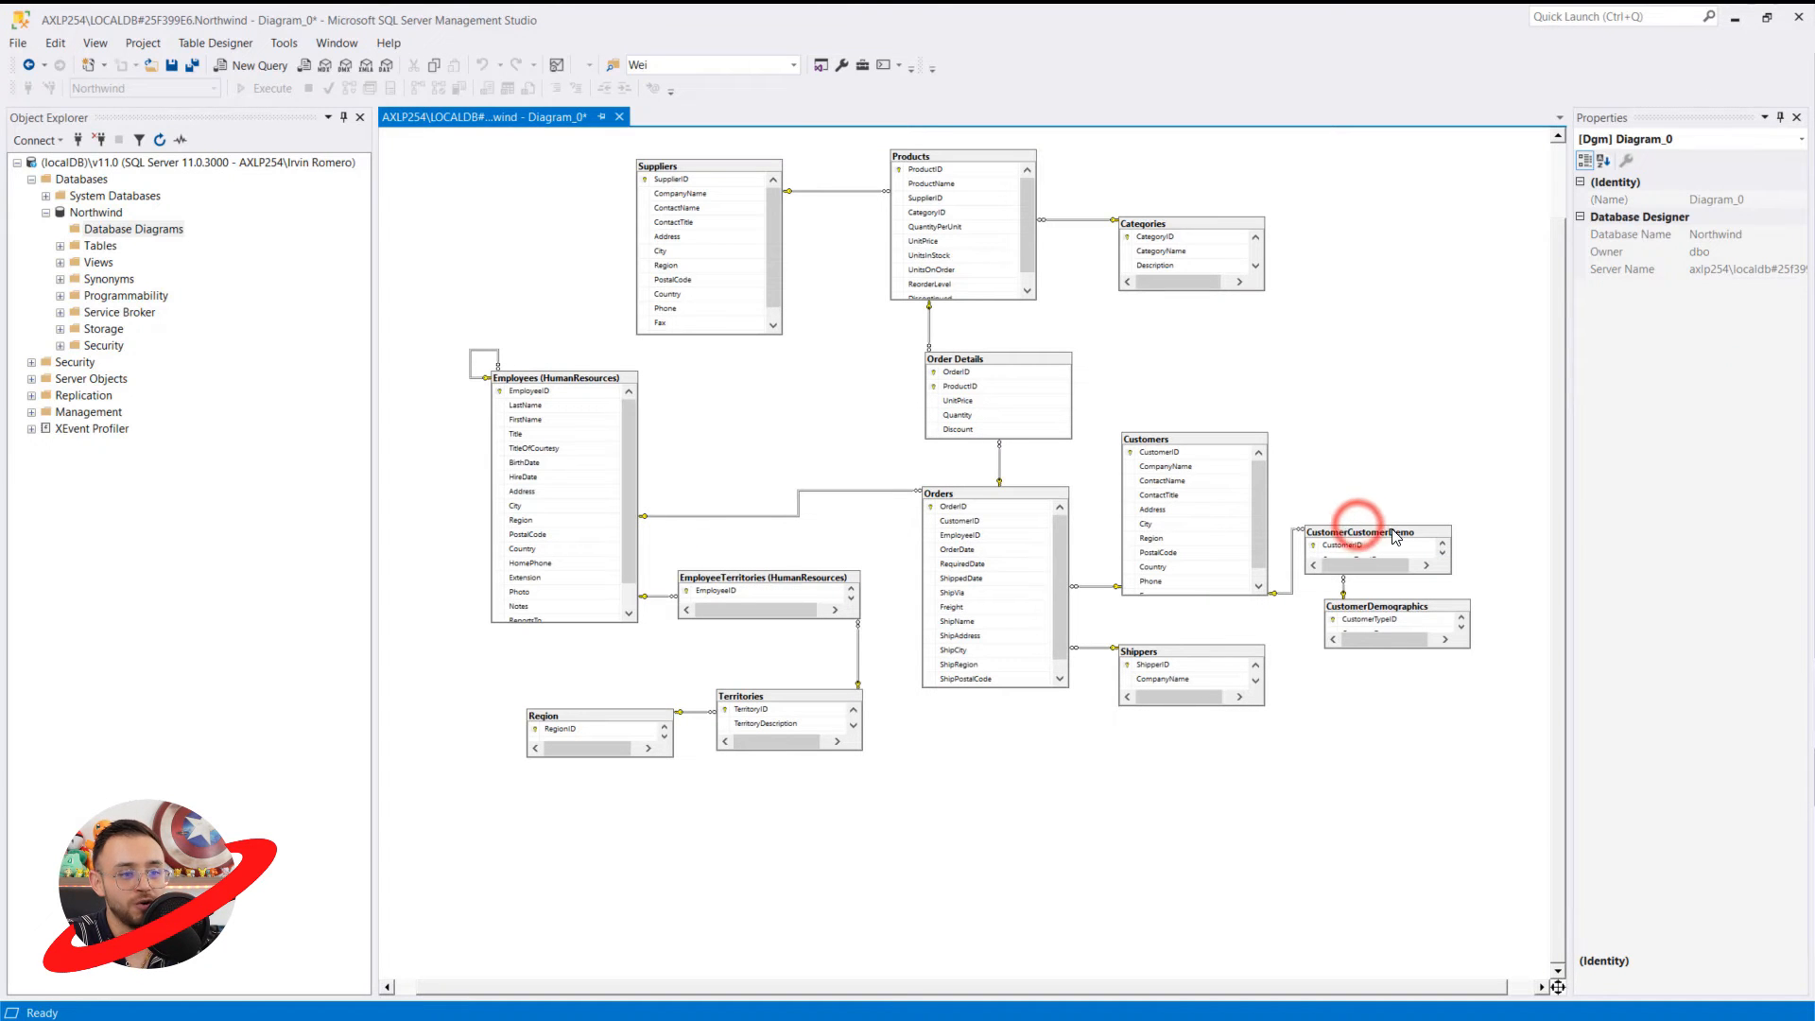
{"action": "left_click", "coordinate": [1389, 532]}
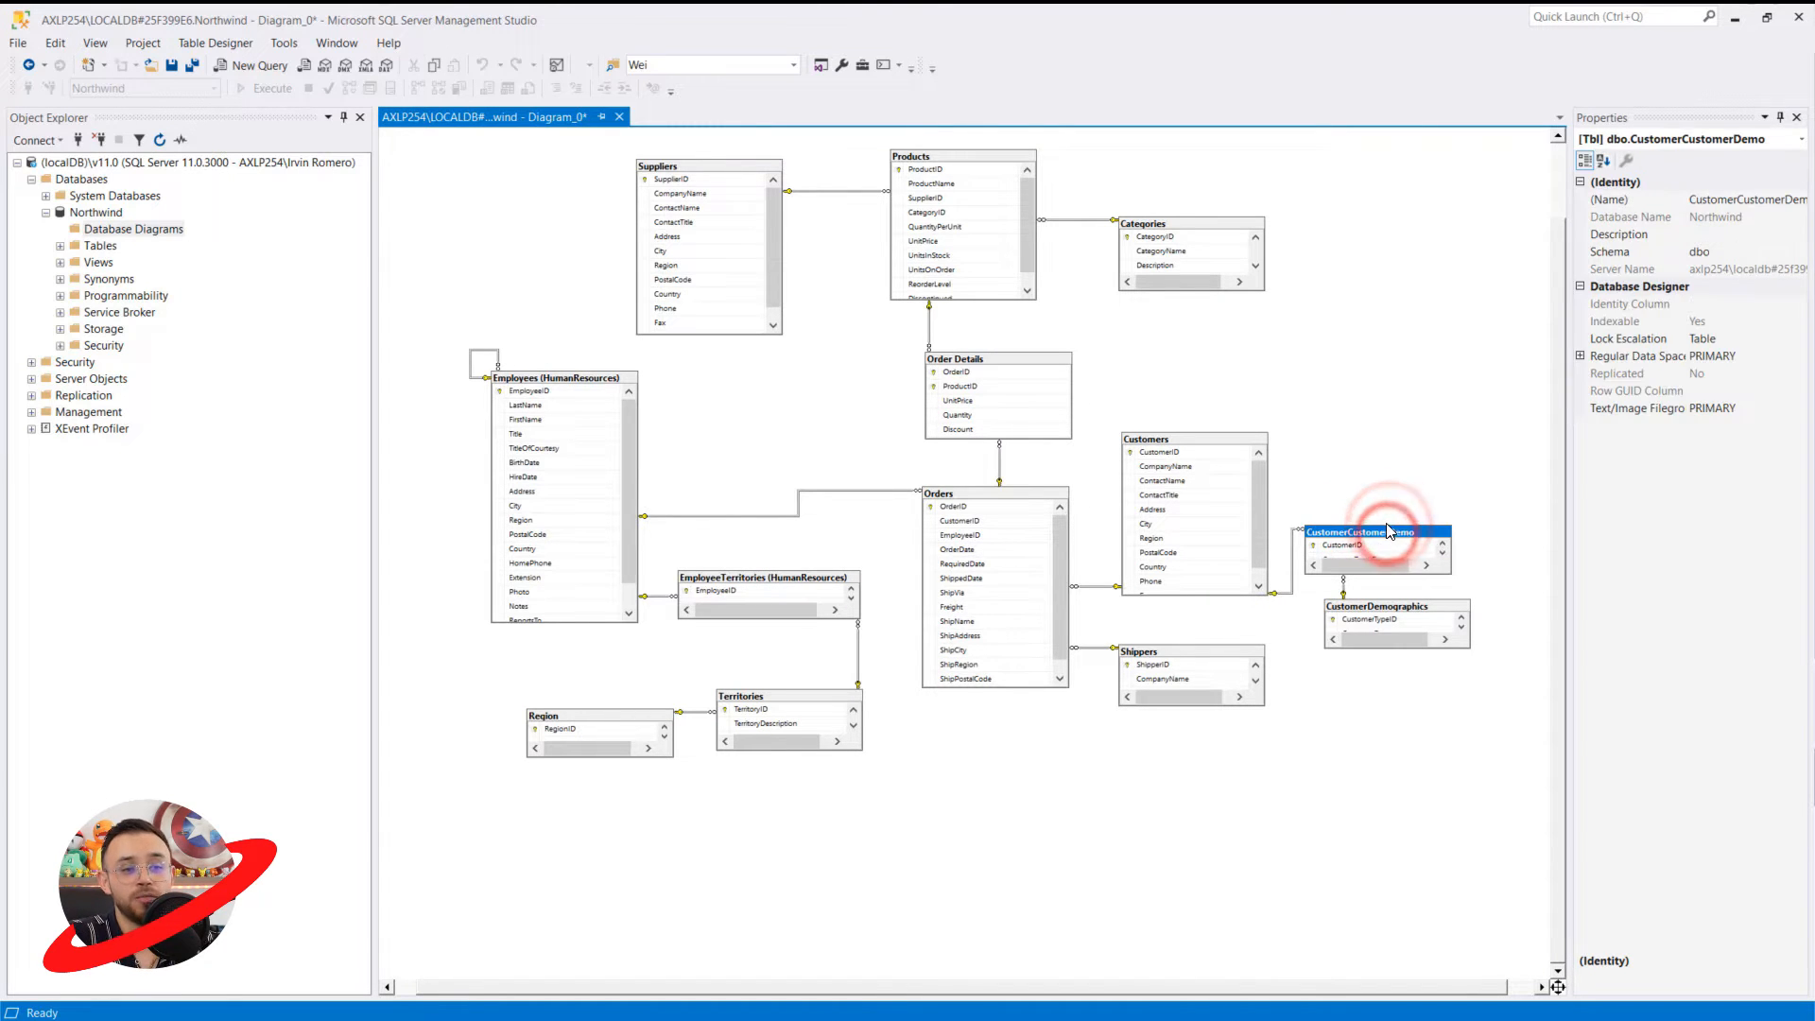
{"action": "left_click_drag", "start_coordinate": [1383, 526], "coordinate": [1381, 488]}
Increase the heights of the CustomerDemographics and Shippers tables so all their columns fit
{"action": "left_click", "coordinate": [1390, 654]}
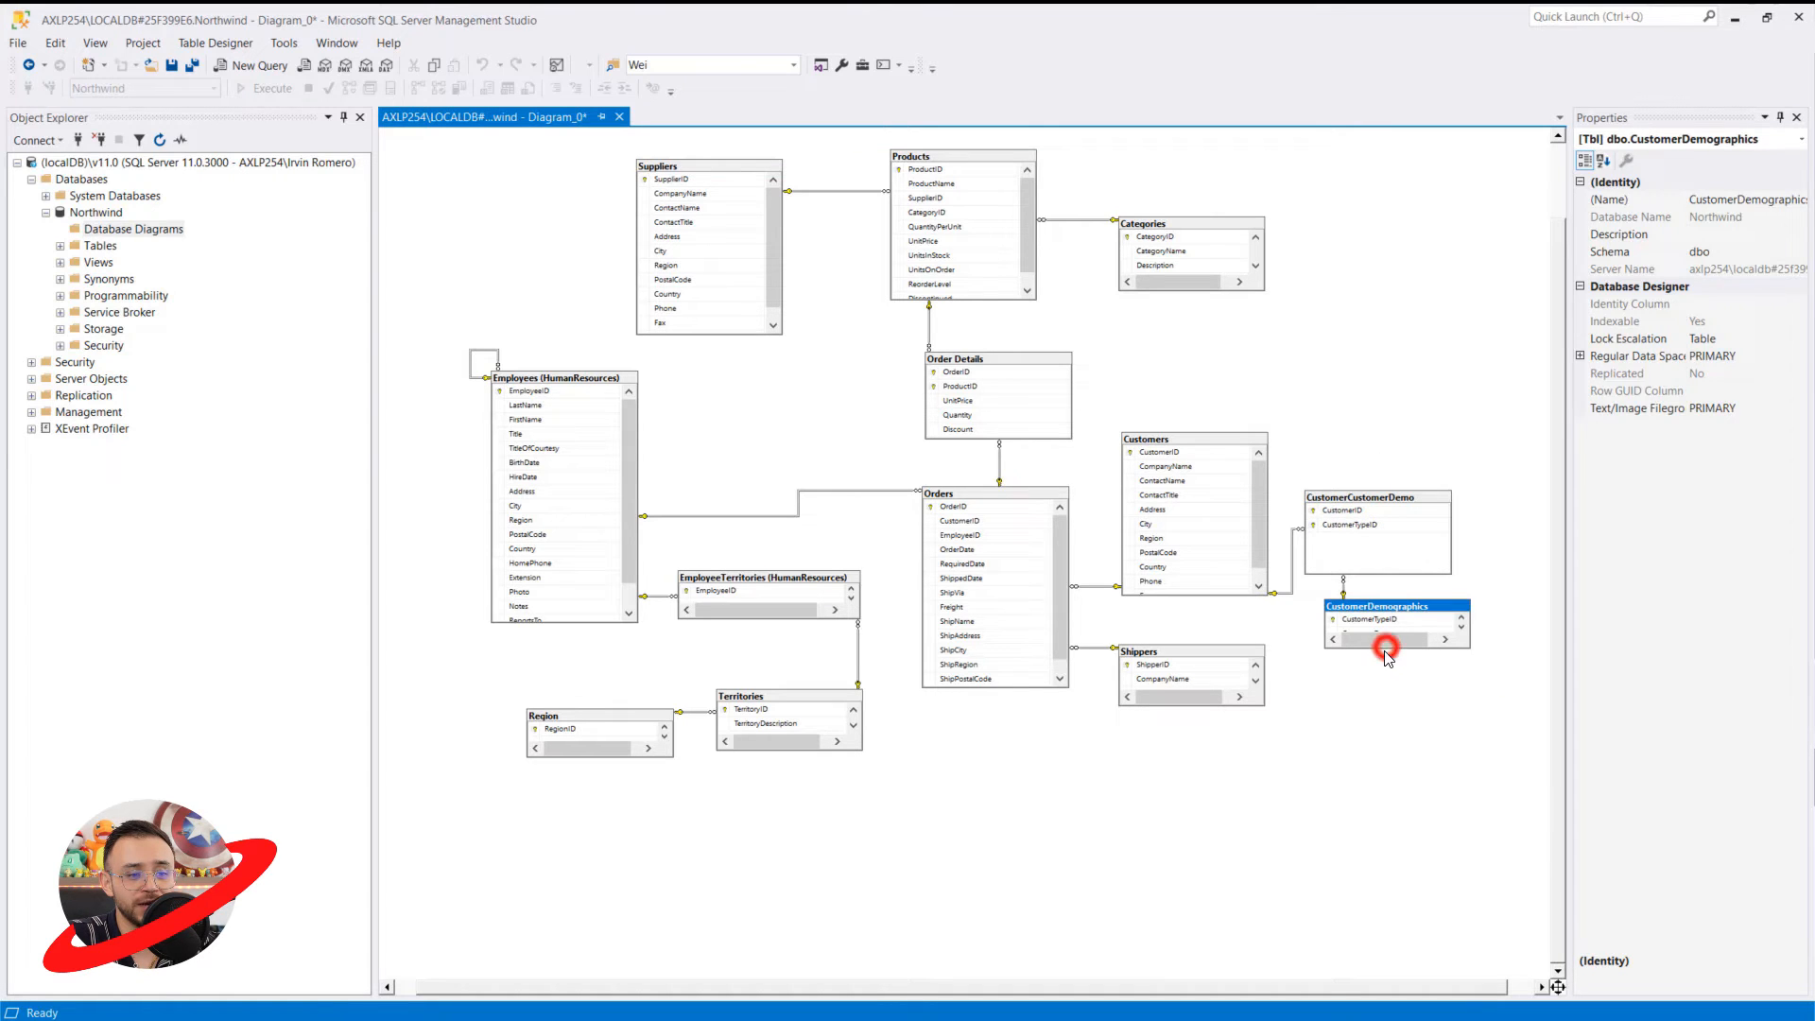
{"action": "left_click", "coordinate": [1399, 610]}
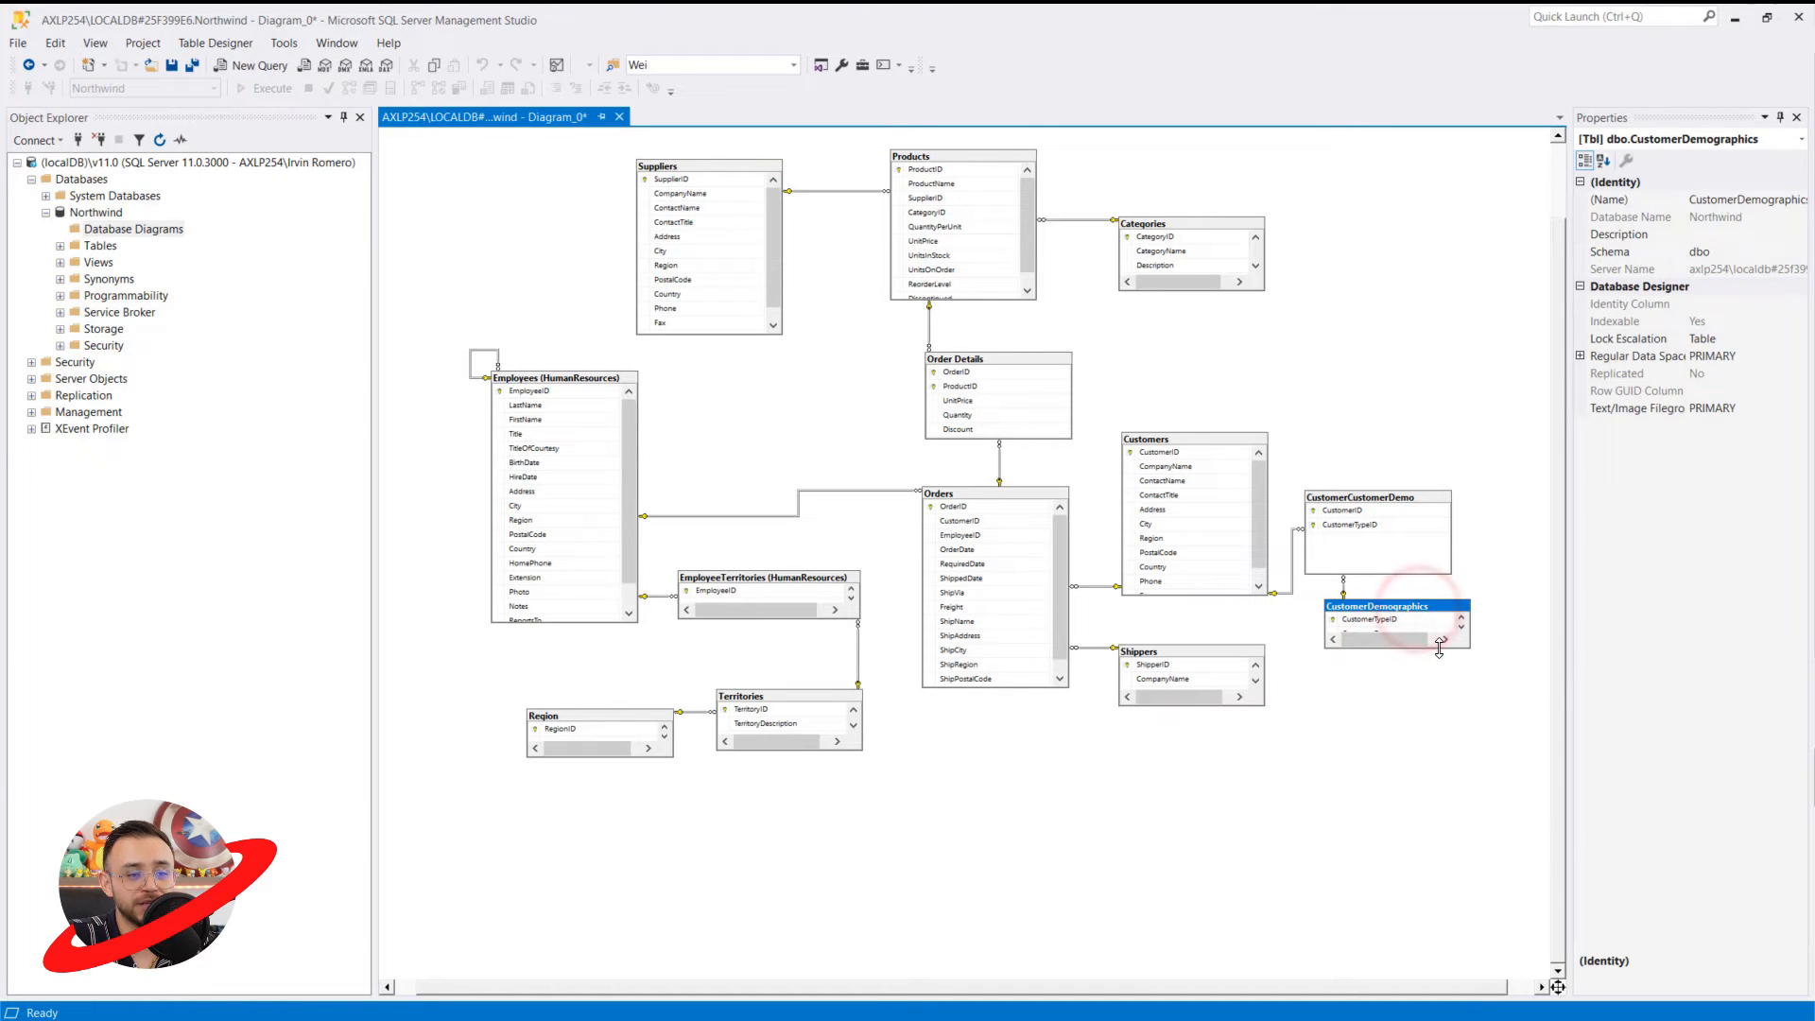
{"action": "left_click_drag", "start_coordinate": [1441, 649], "coordinate": [1441, 661]}
{"action": "left_click", "coordinate": [1235, 705]}
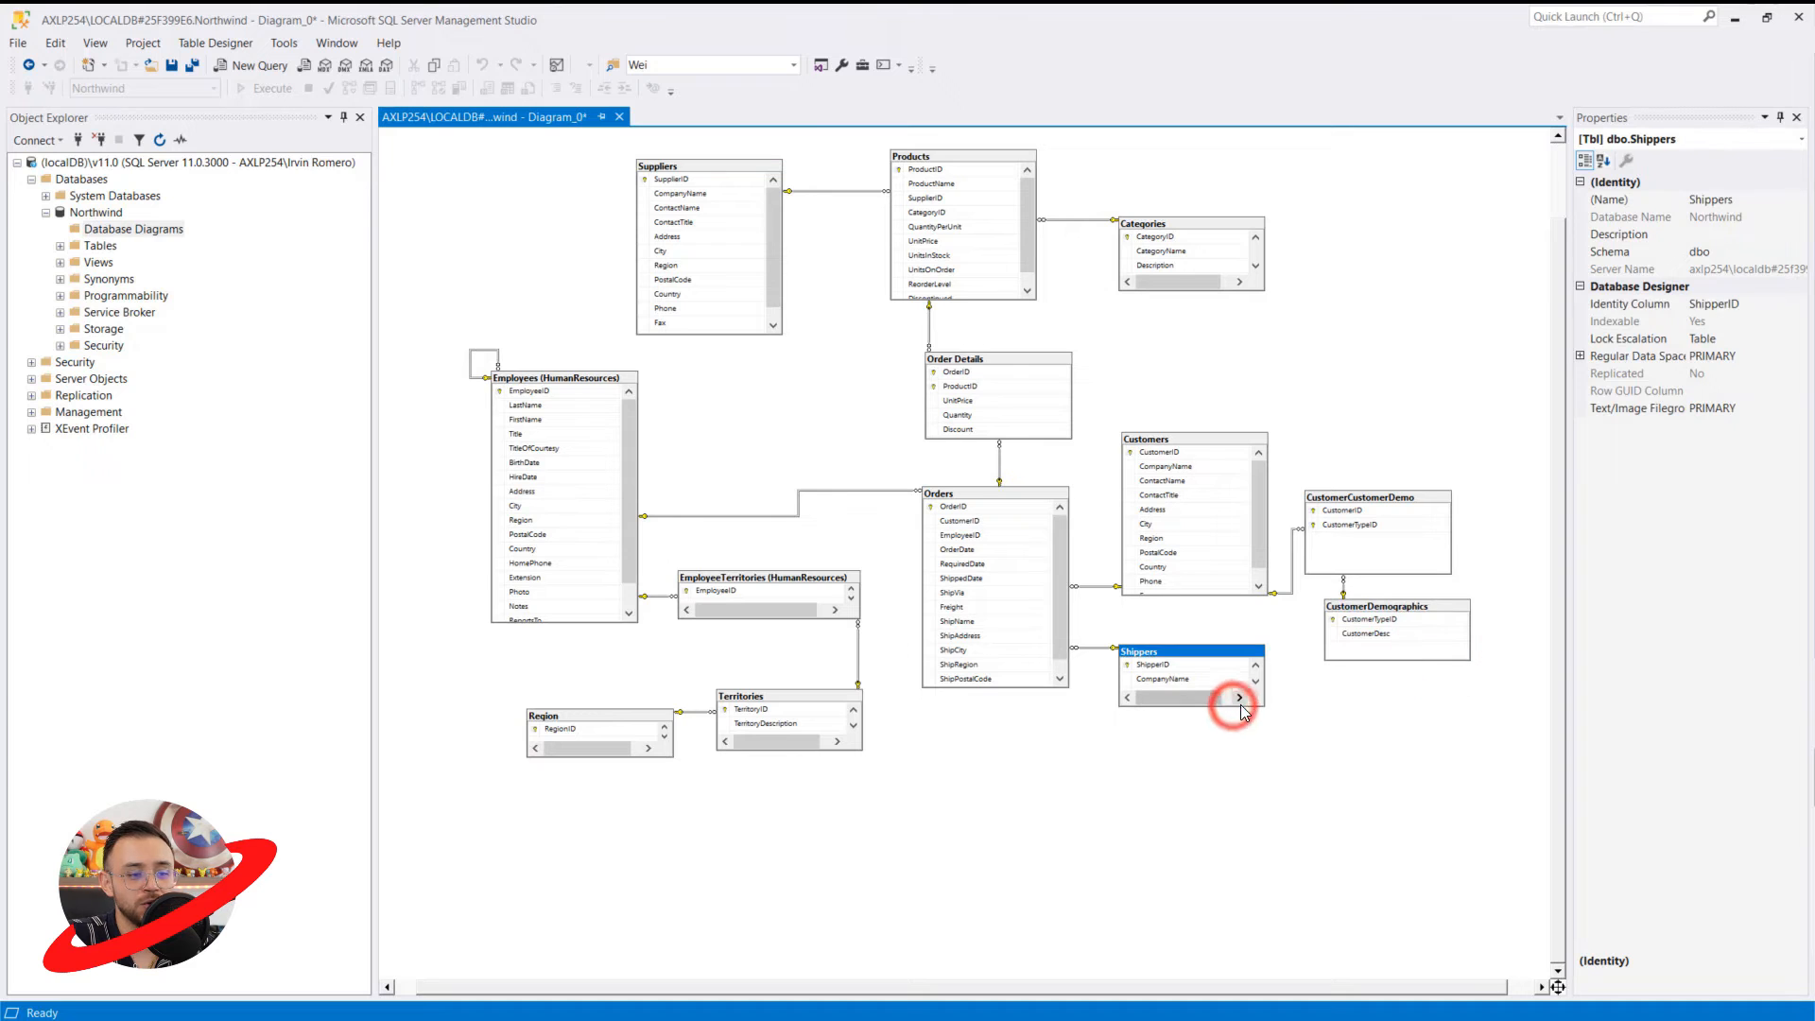
{"action": "left_click_drag", "start_coordinate": [1238, 707], "coordinate": [1238, 722]}
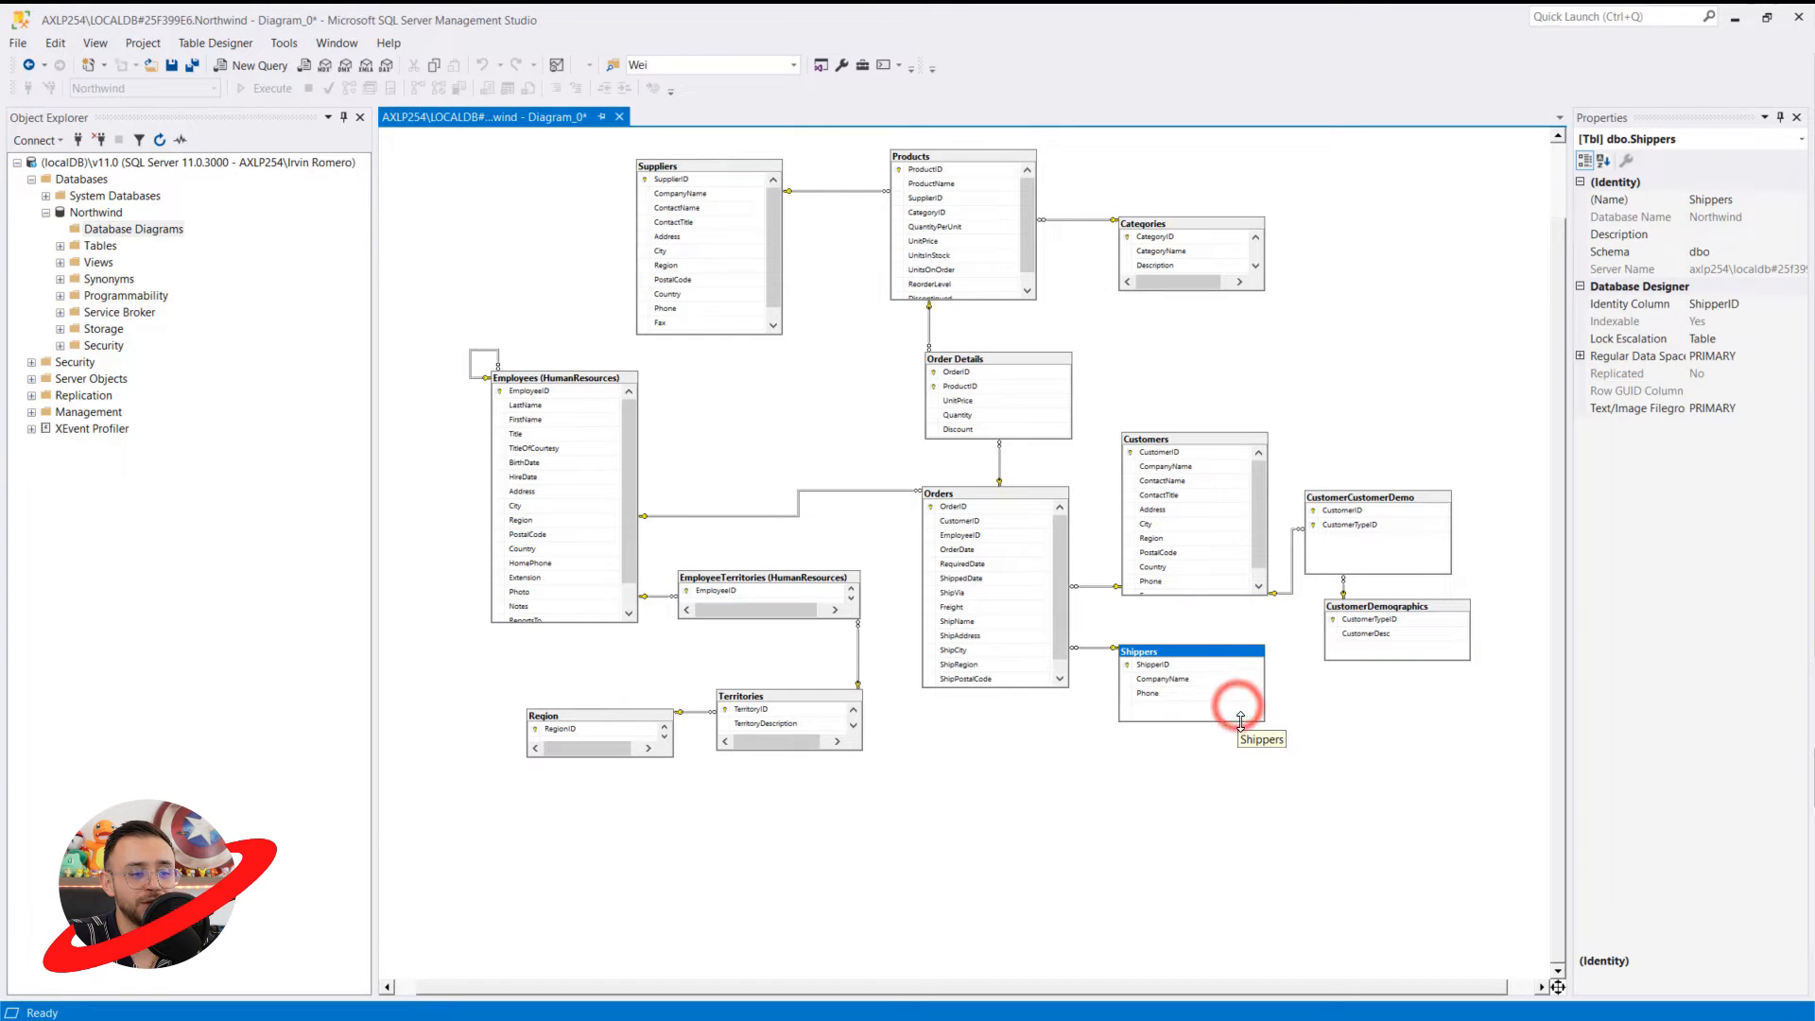
{"action": "left_click", "coordinate": [1004, 771]}
{"action": "left_click", "coordinate": [977, 304]}
{"action": "left_click_drag", "start_coordinate": [1027, 221], "coordinate": [1031, 224]}
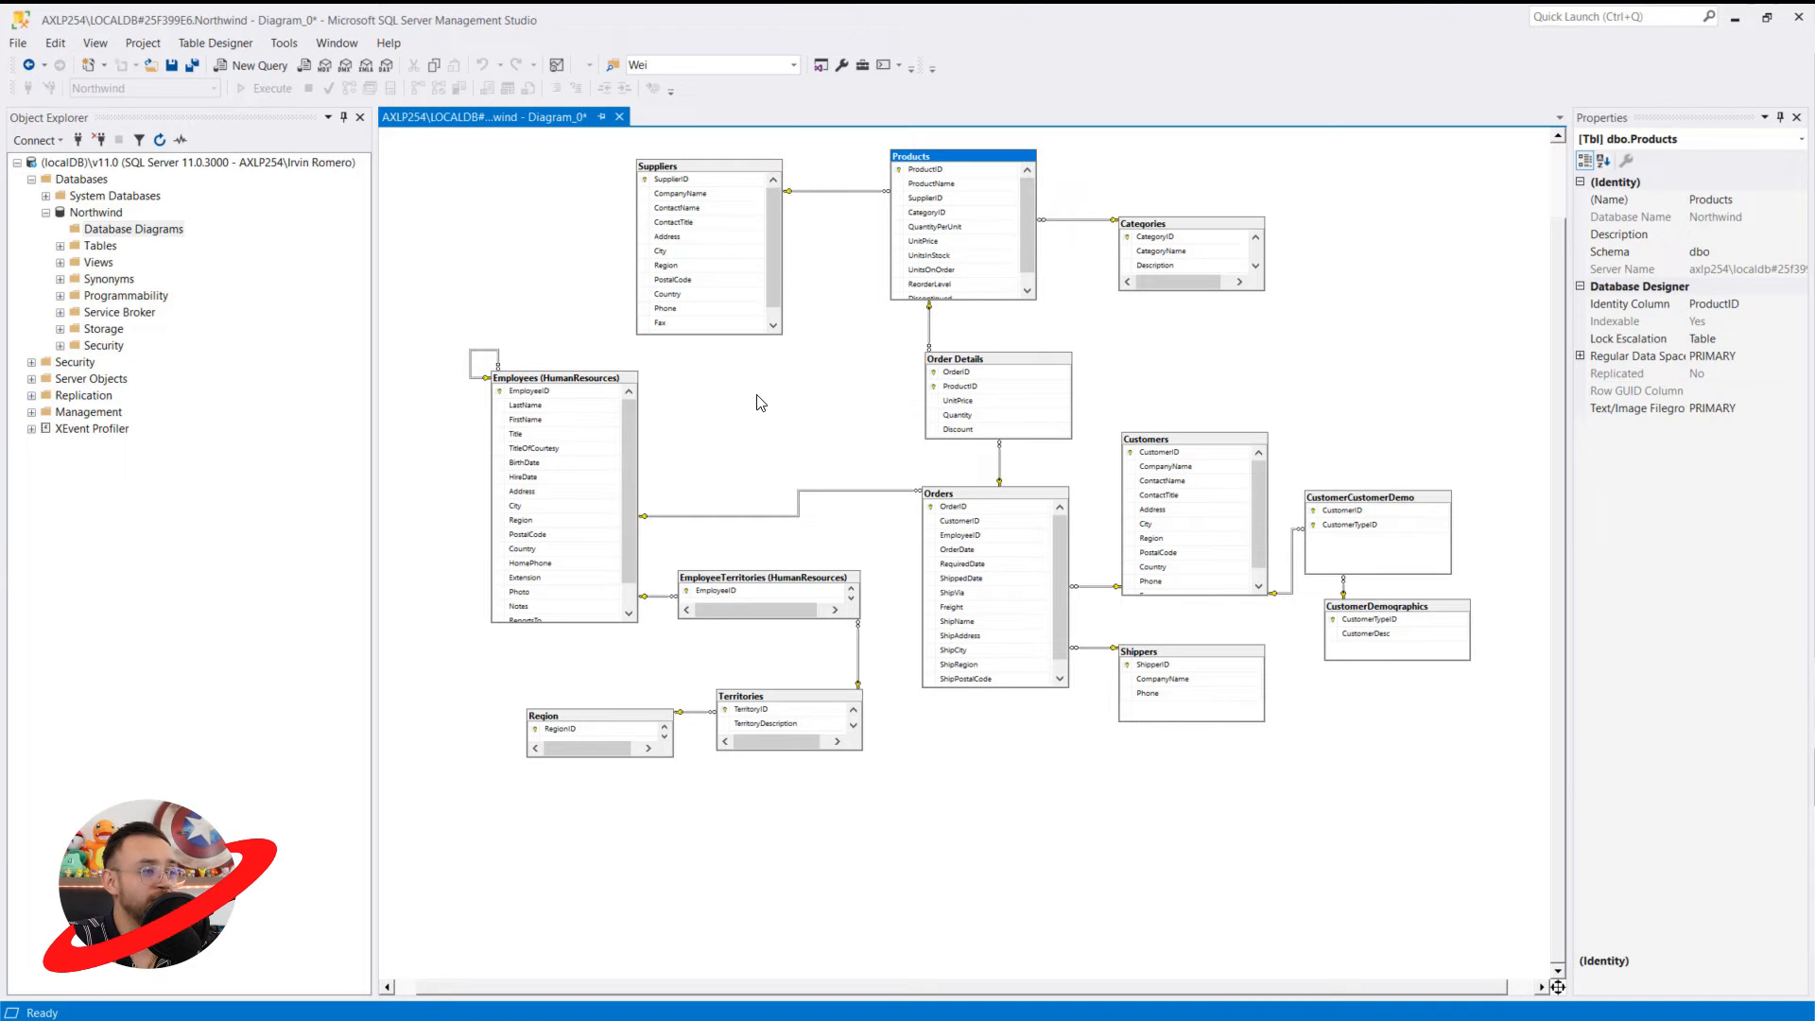
{"action": "right_click", "coordinate": [751, 370]}
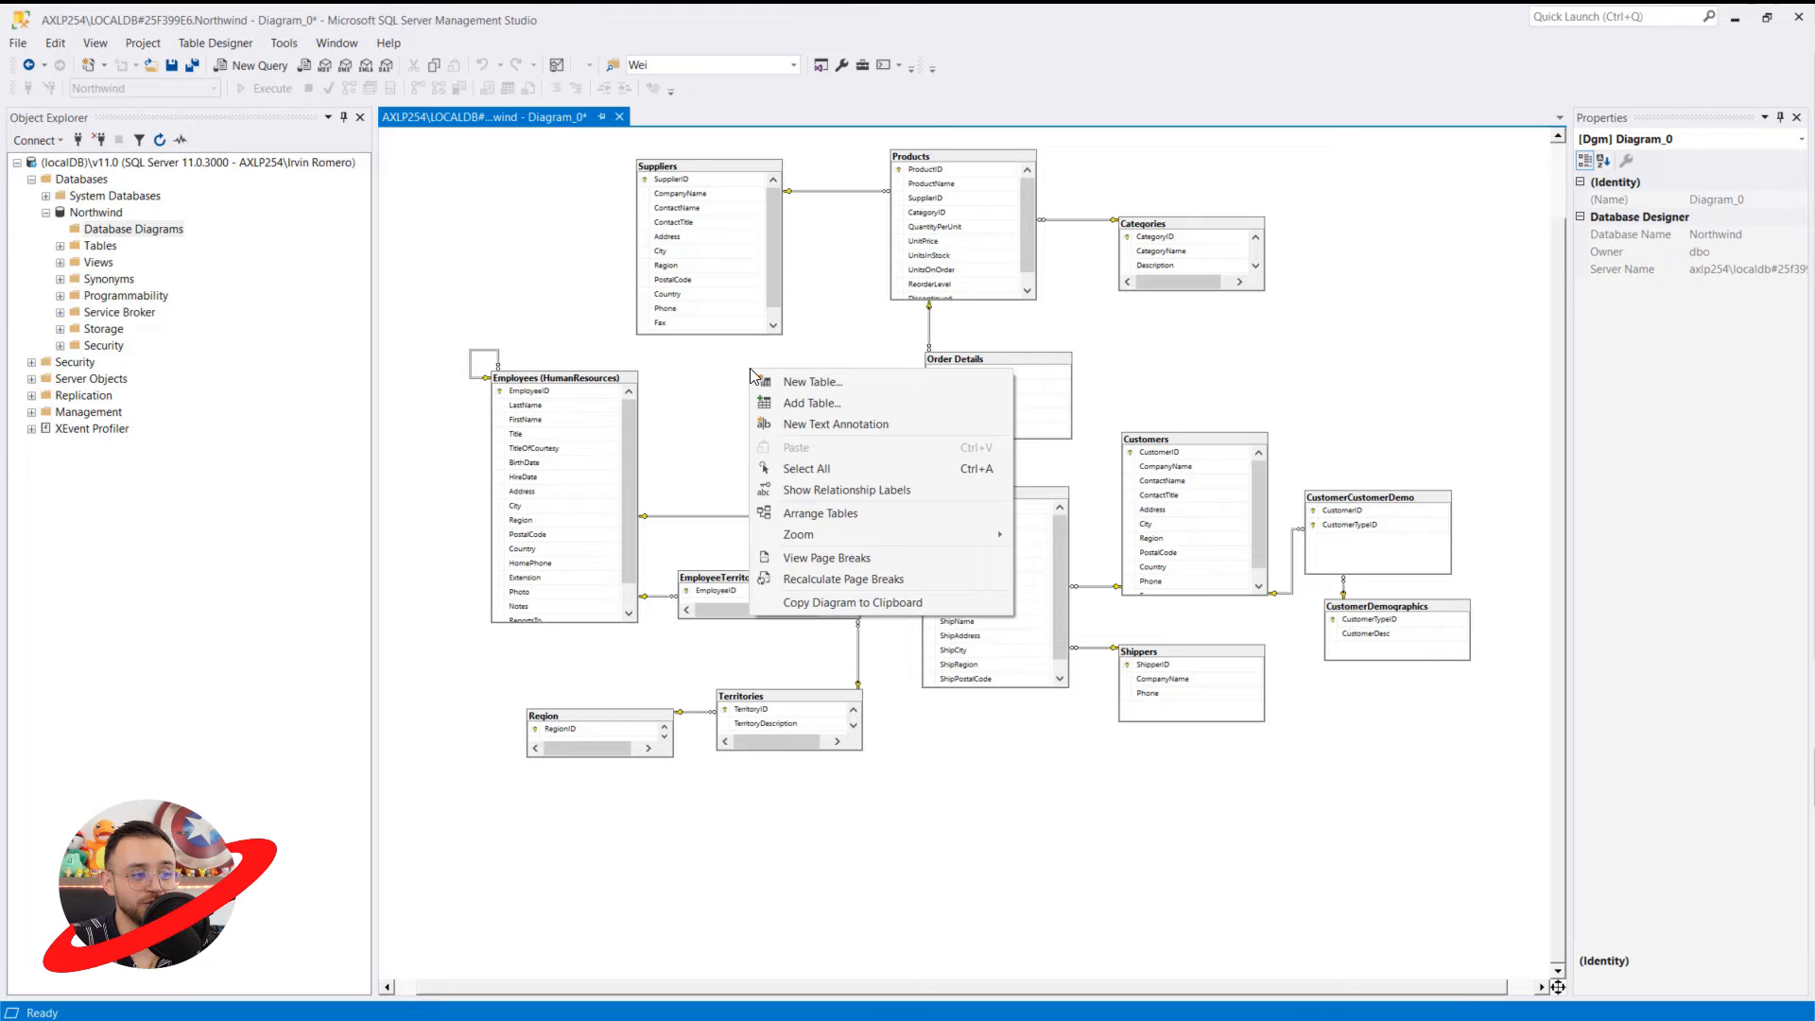
{"action": "left_click", "coordinate": [1361, 315]}
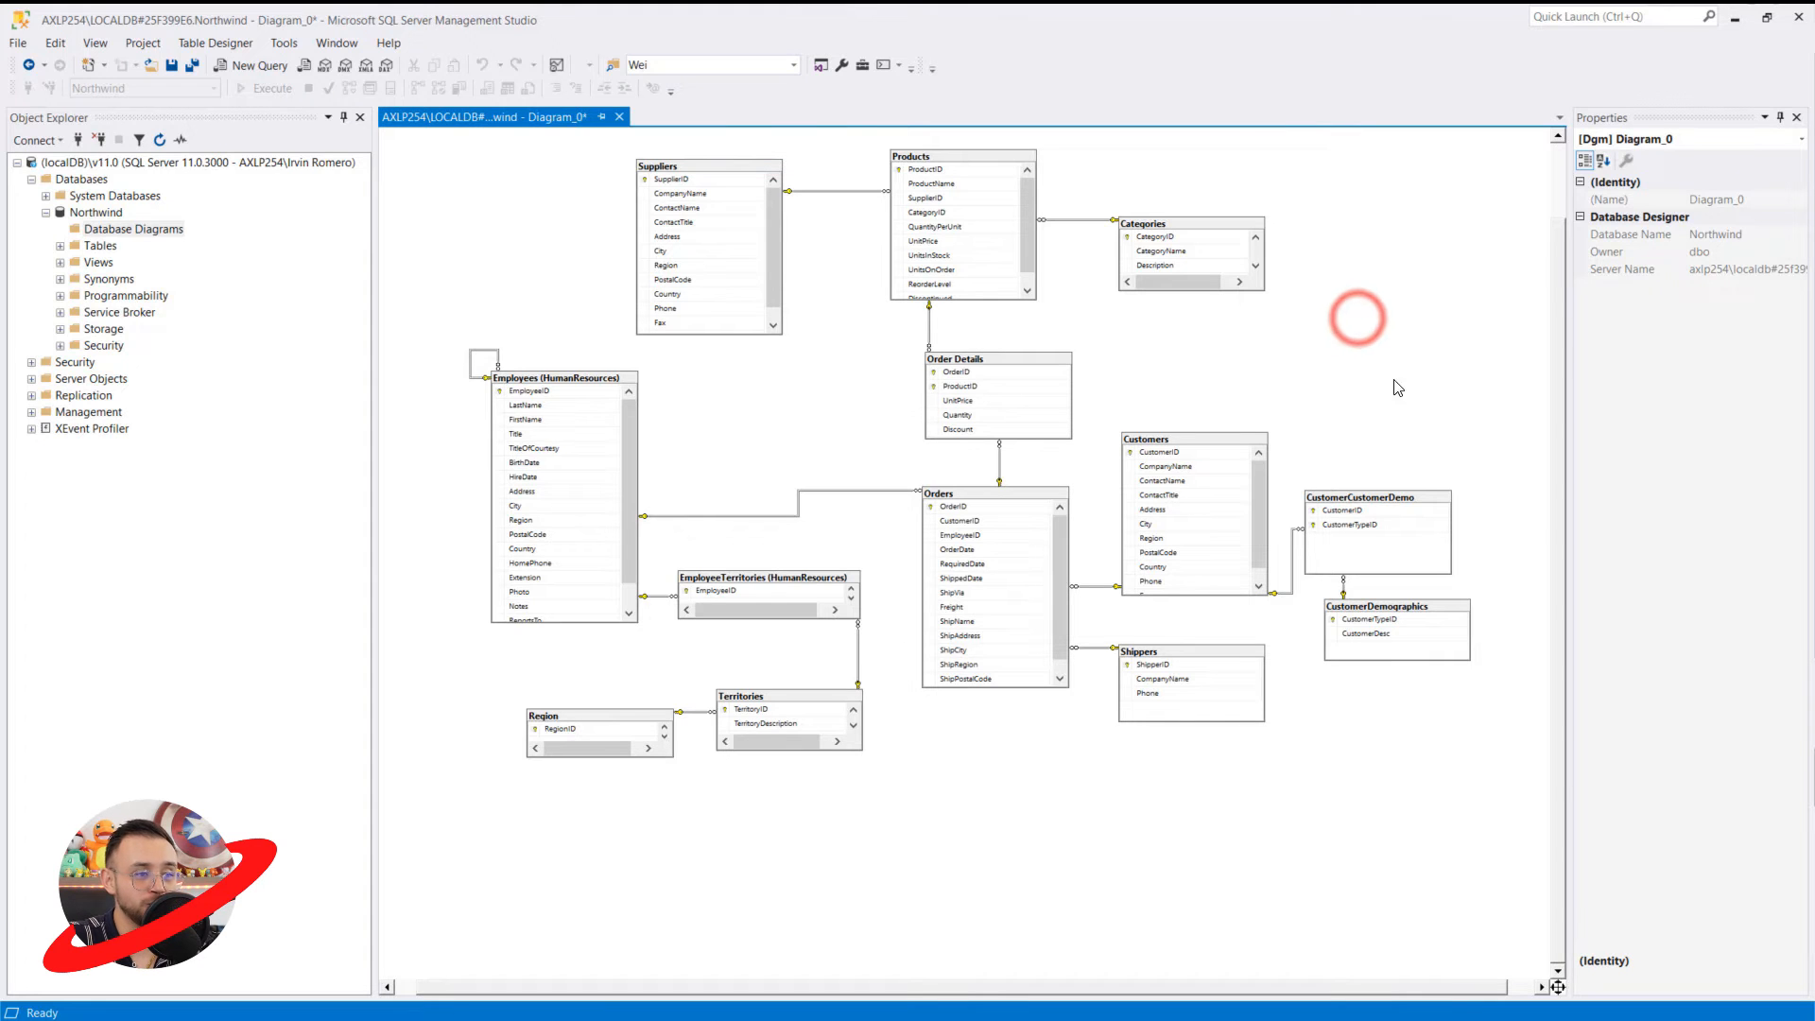
Enlarge the diagram view until every table shows all its columns, and copy the diagram to the clipboard
{"action": "scroll", "coordinate": [1406, 365], "scroll_direction": "up", "scroll_amount": 1, "text": "ctrl"}
{"action": "left_click_drag", "start_coordinate": [1563, 332], "coordinate": [1488, 293]}
{"action": "right_click", "coordinate": [1125, 350]}
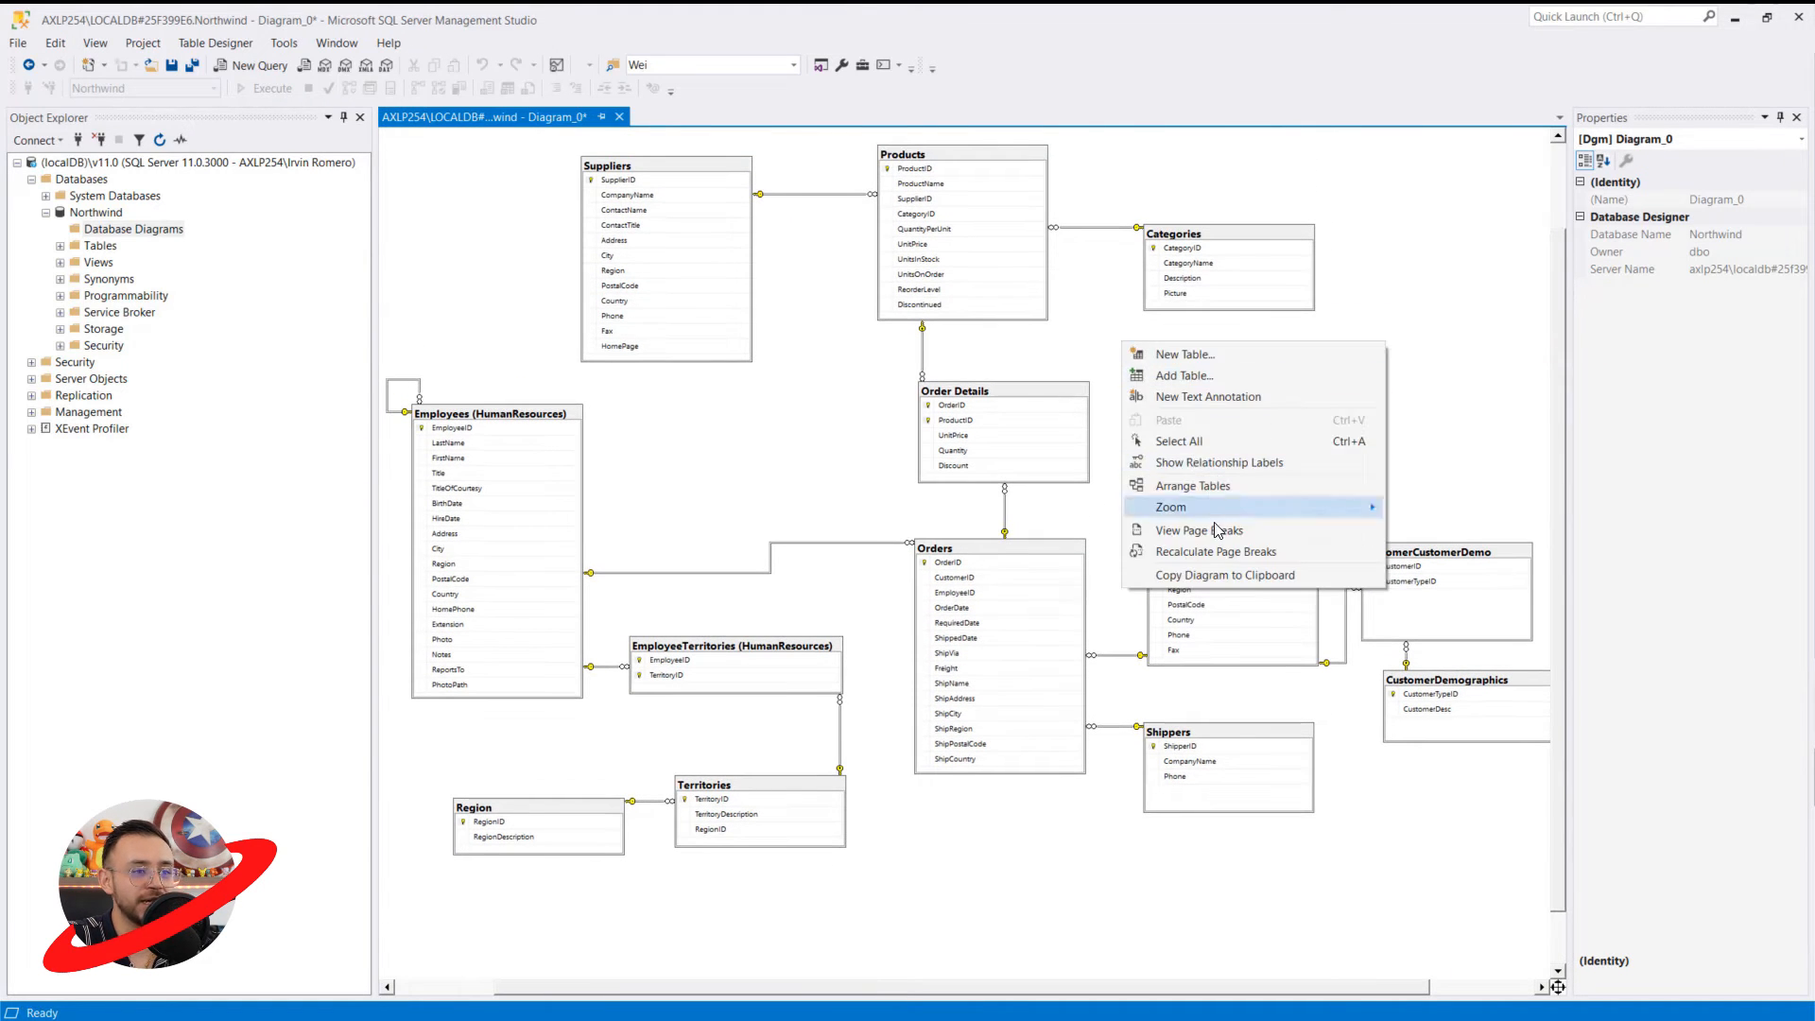
{"action": "left_click", "coordinate": [1207, 578]}
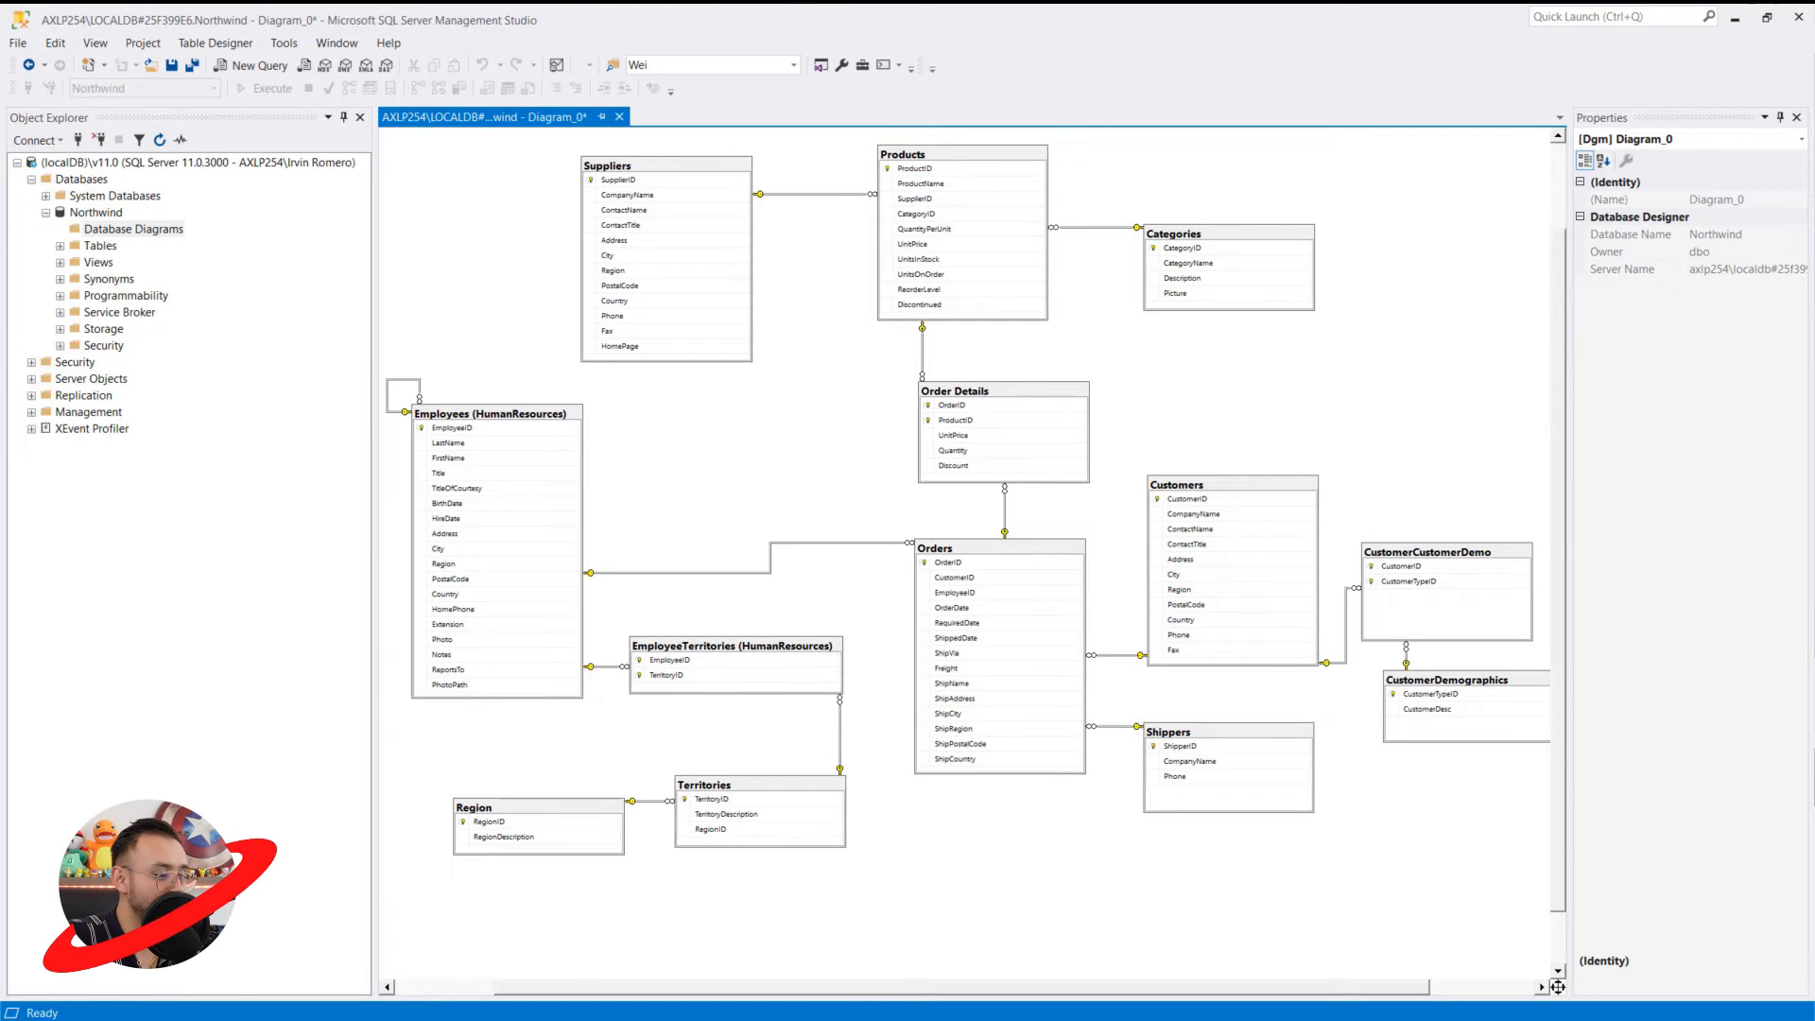
Switch to PowerPoint
{"action": "left_click", "coordinate": [151, 880]}
{"action": "key", "text": "alt+Tab"}
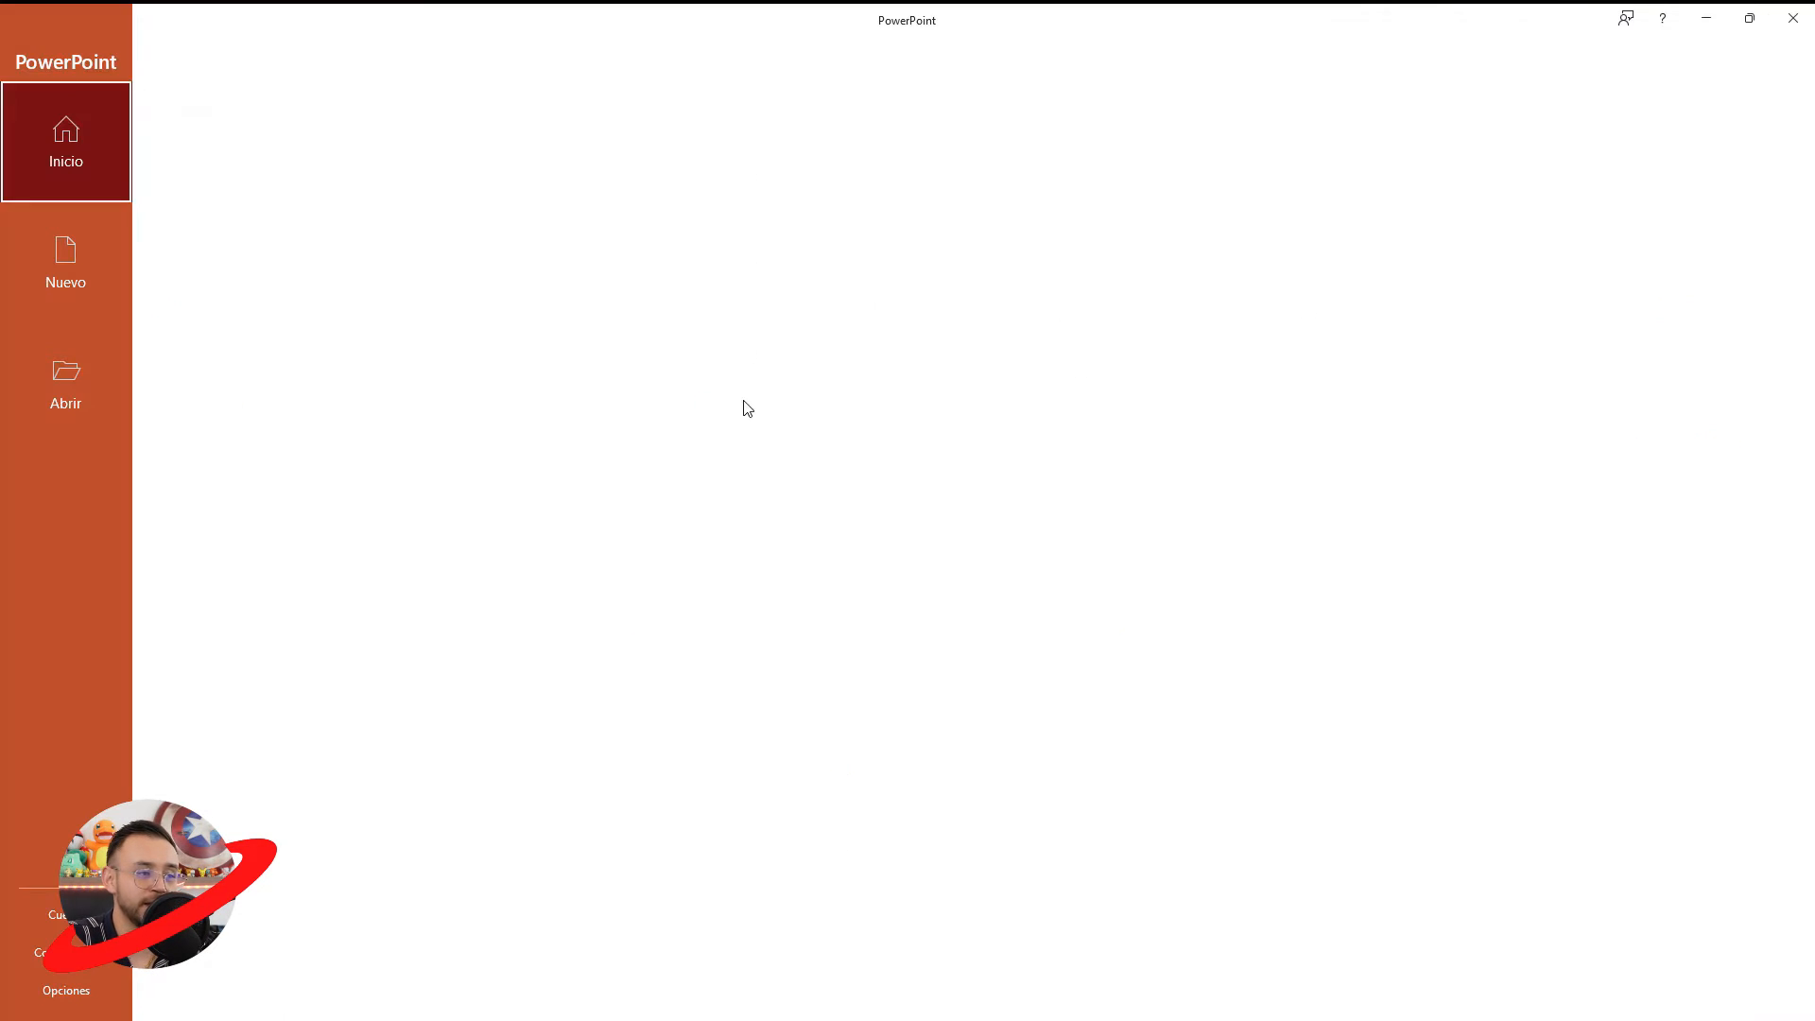
Paste the copied diagram into a blank presentation, shrunk to about 6.04 by 10 inches and centred on the slide
{"action": "left_click", "coordinate": [255, 193]}
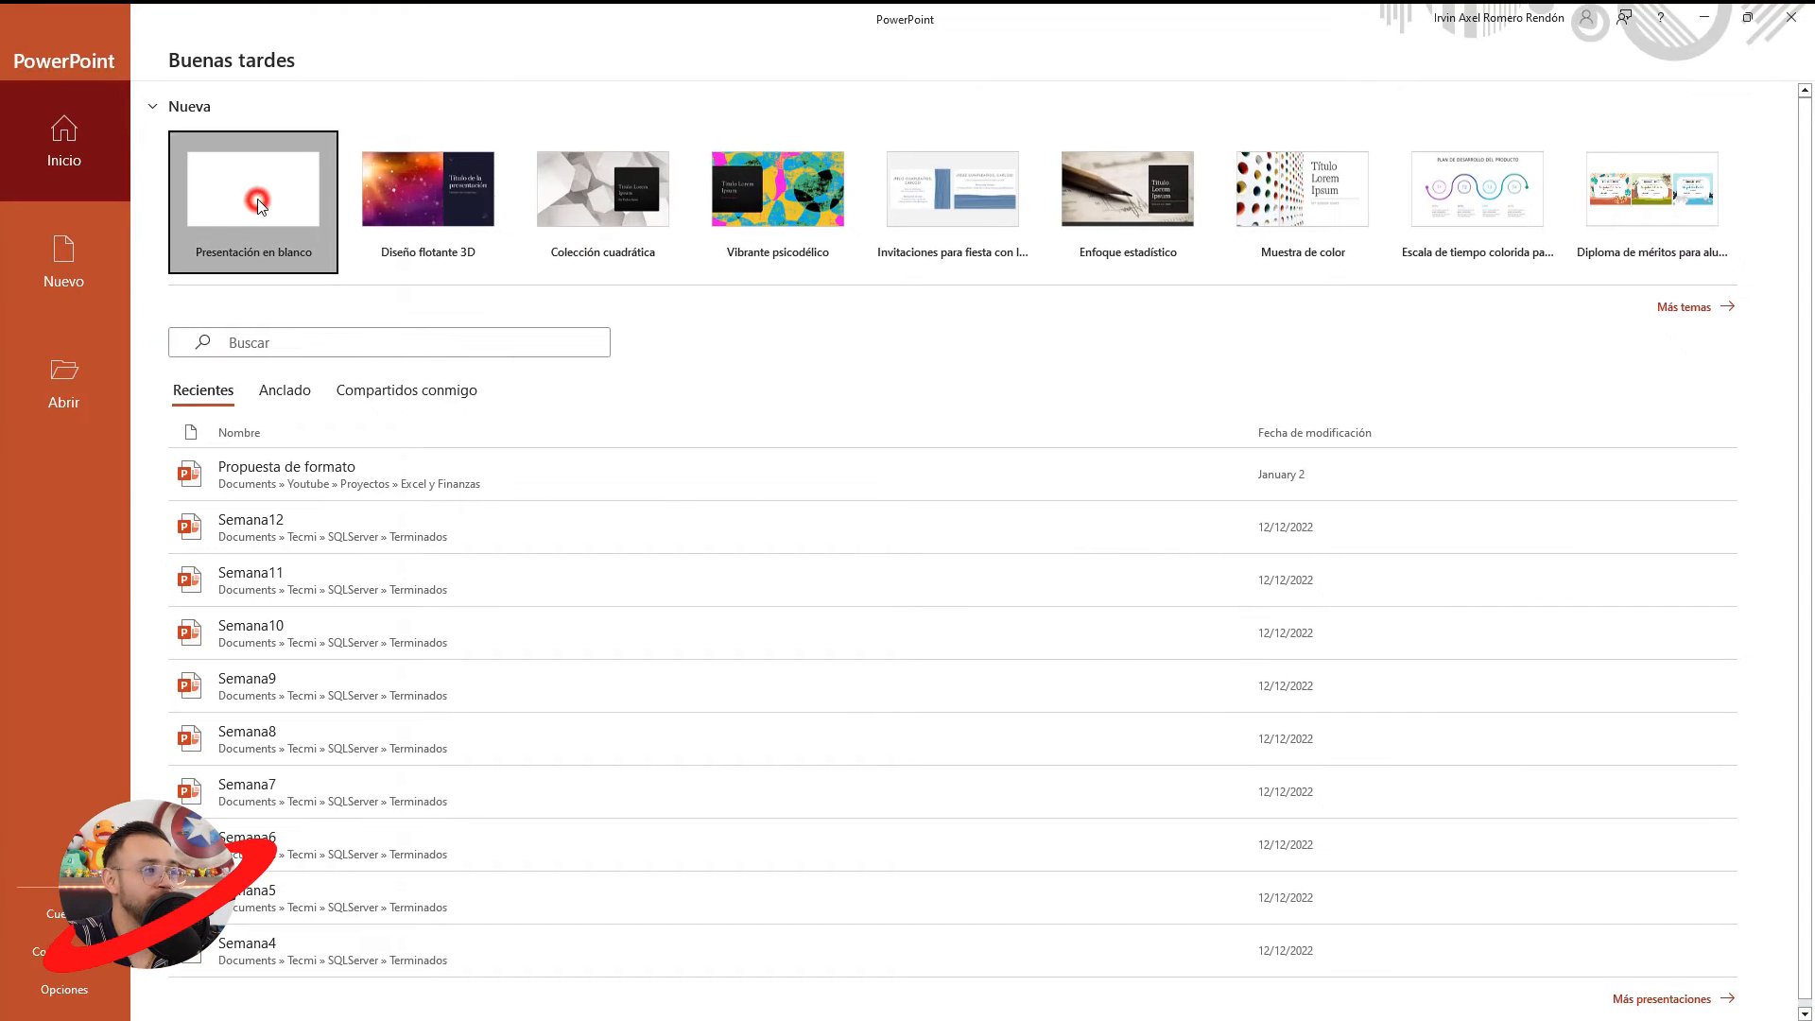
{"action": "key", "text": "ctrl+v"}
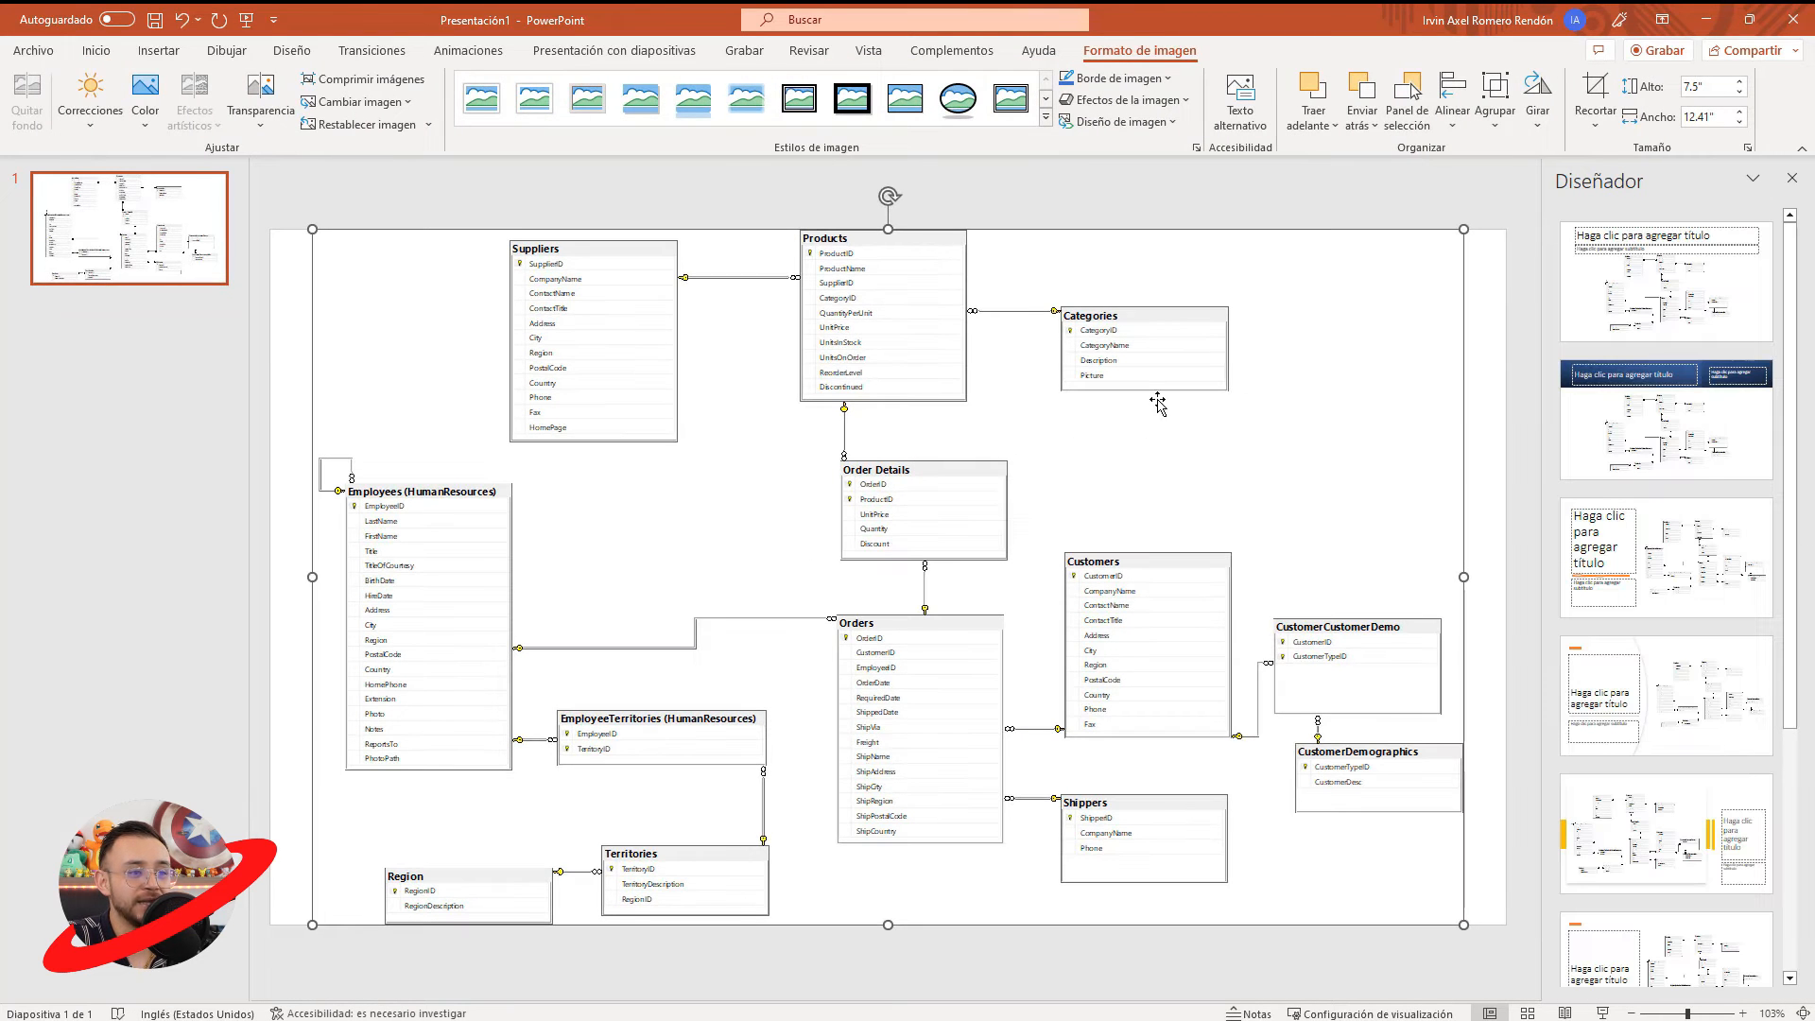
{"action": "left_click_drag", "start_coordinate": [1464, 231], "coordinate": [1271, 366]}
{"action": "left_click_drag", "start_coordinate": [878, 472], "coordinate": [989, 404]}
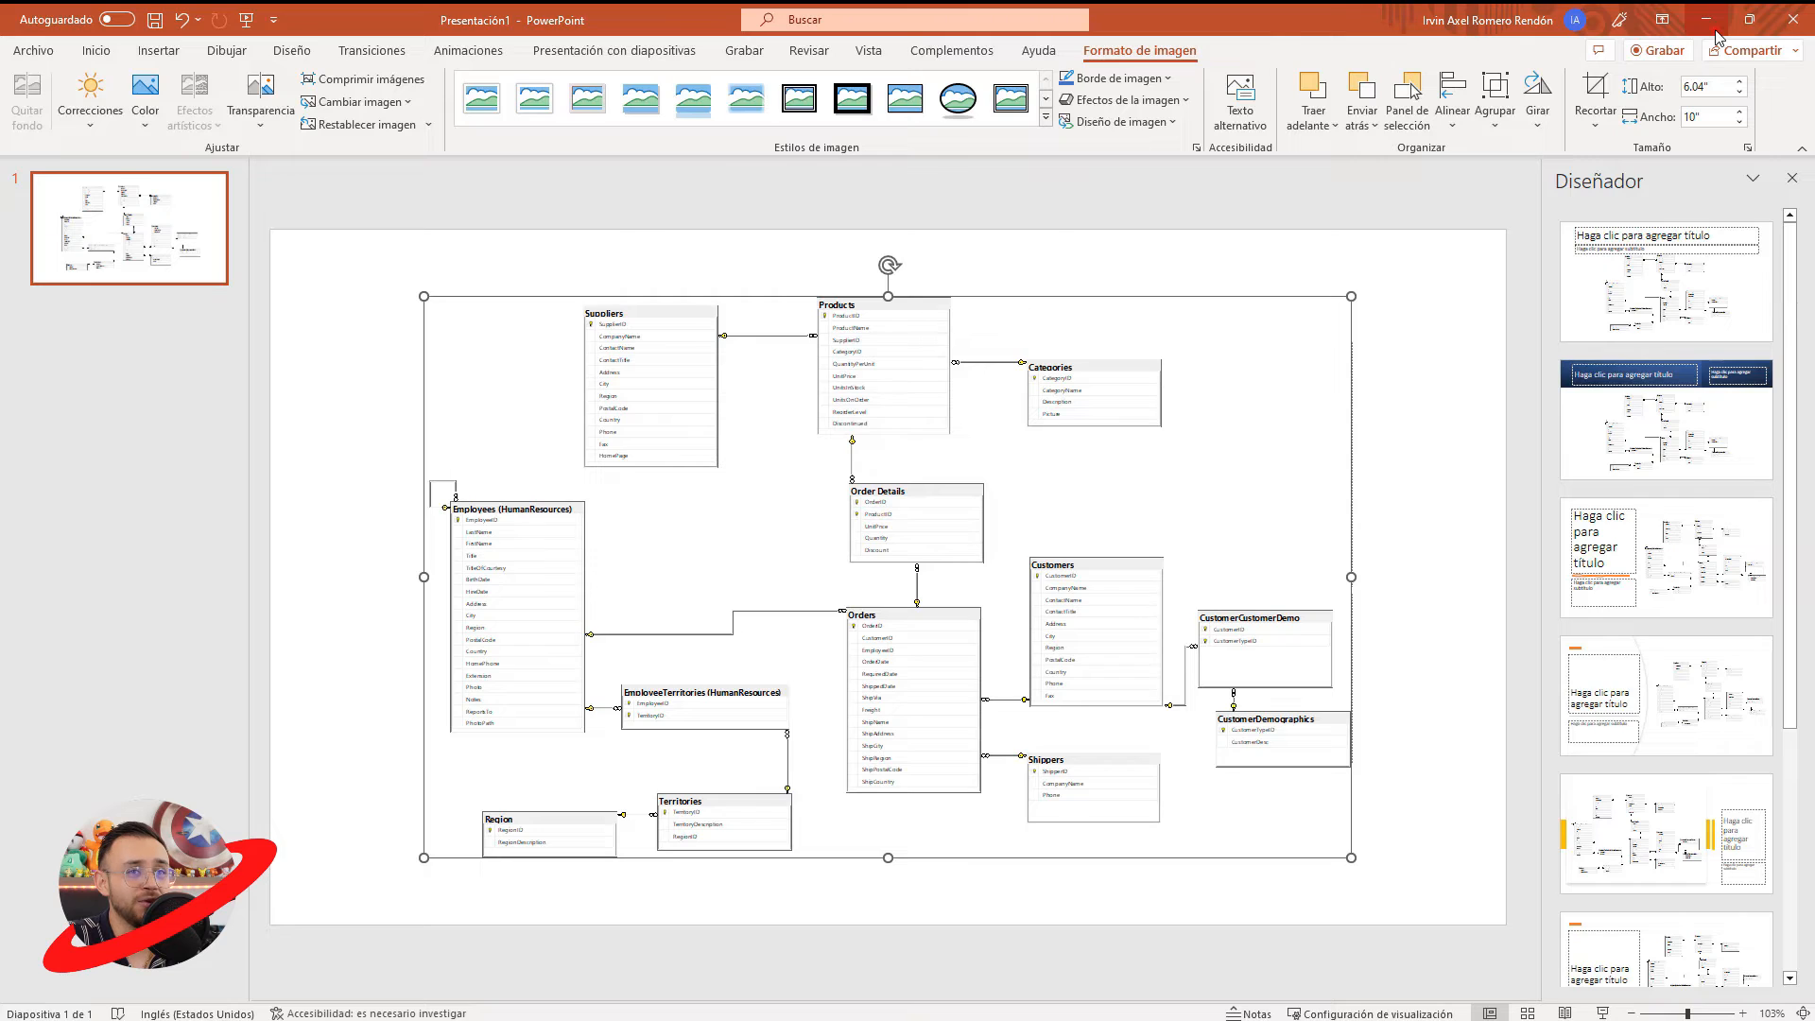
Return to SQL Server Management Studio and close the diagram, saving it as NorthwindDiagram
{"action": "left_click", "coordinate": [1715, 28]}
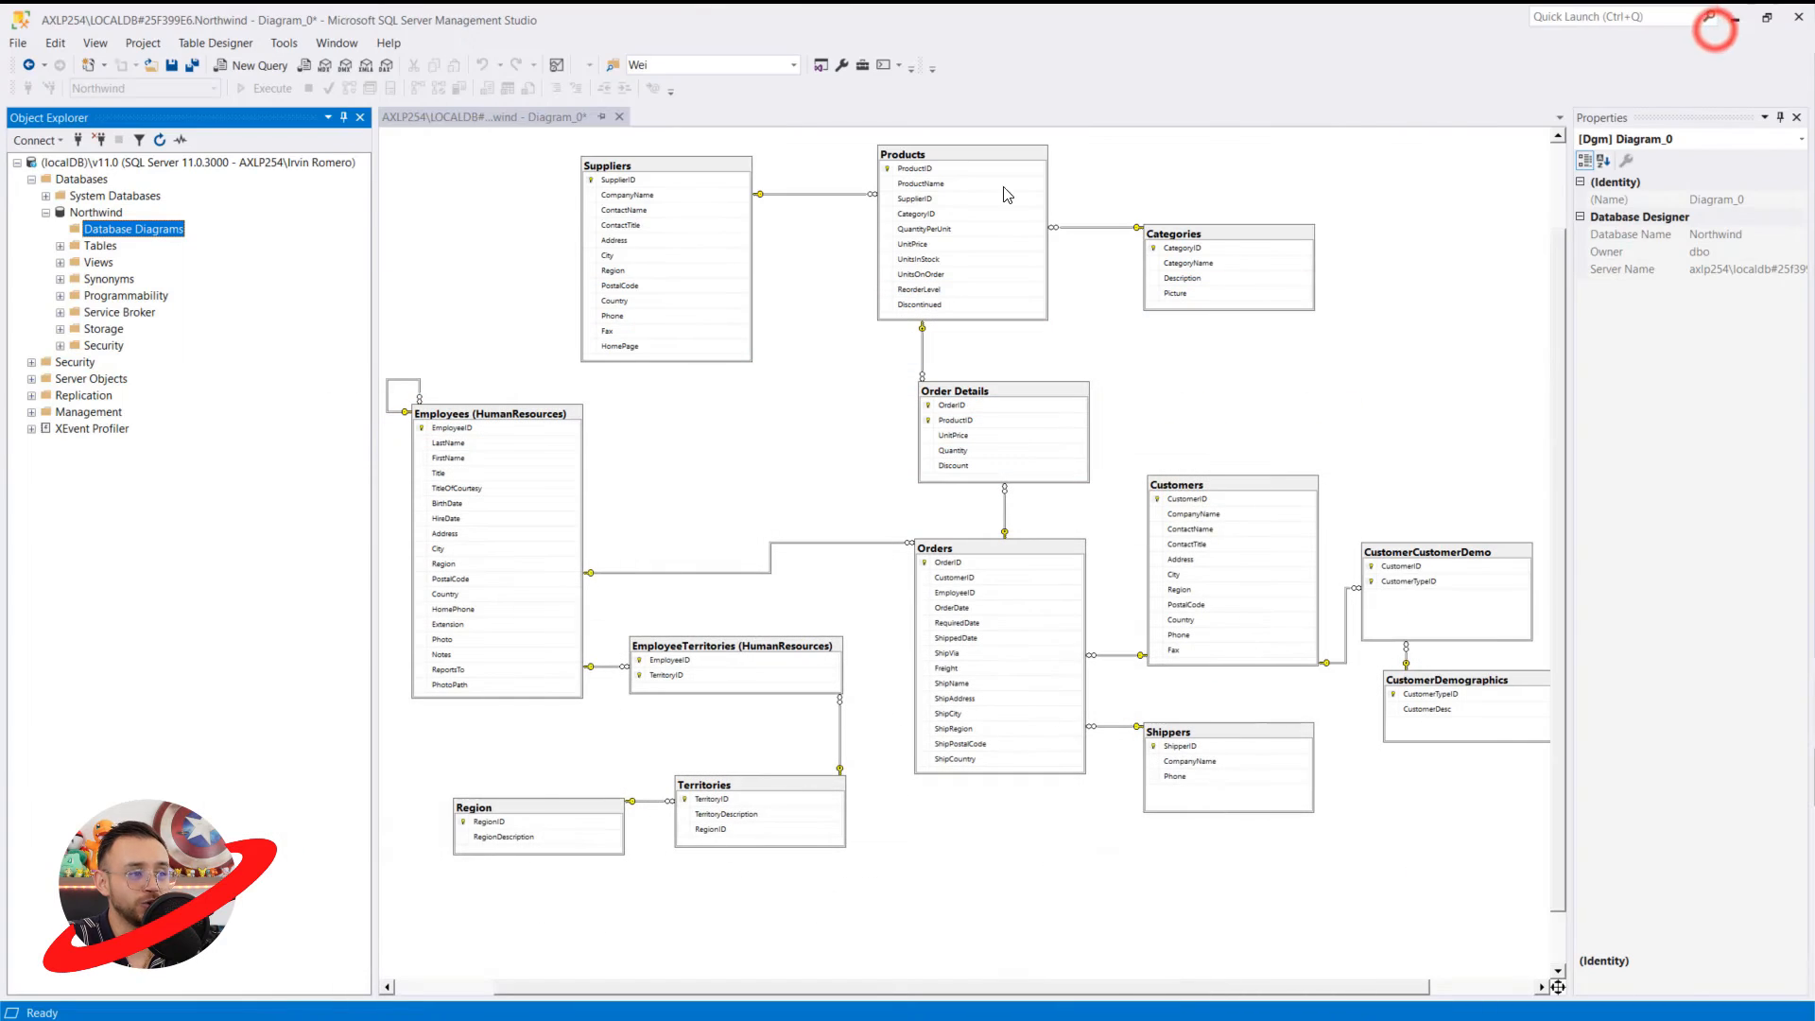
{"action": "left_click", "coordinate": [621, 116]}
{"action": "left_click", "coordinate": [886, 647]}
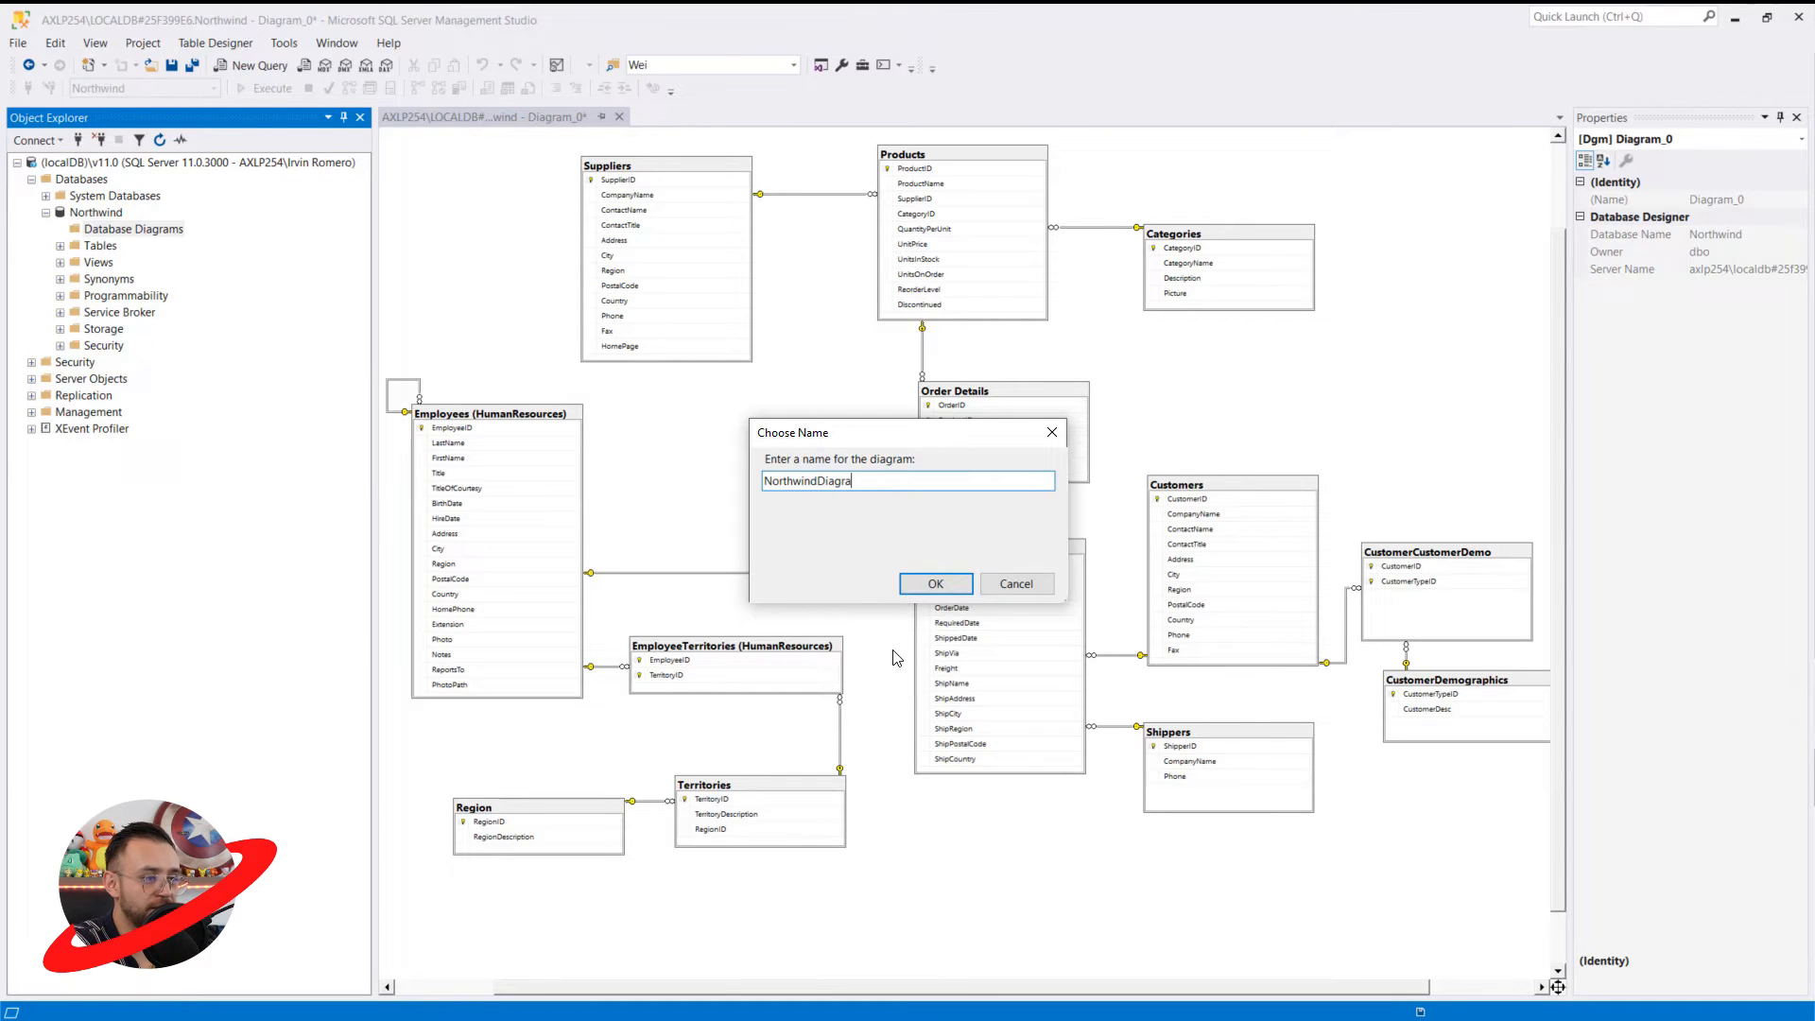
{"action": "key", "text": "Return"}
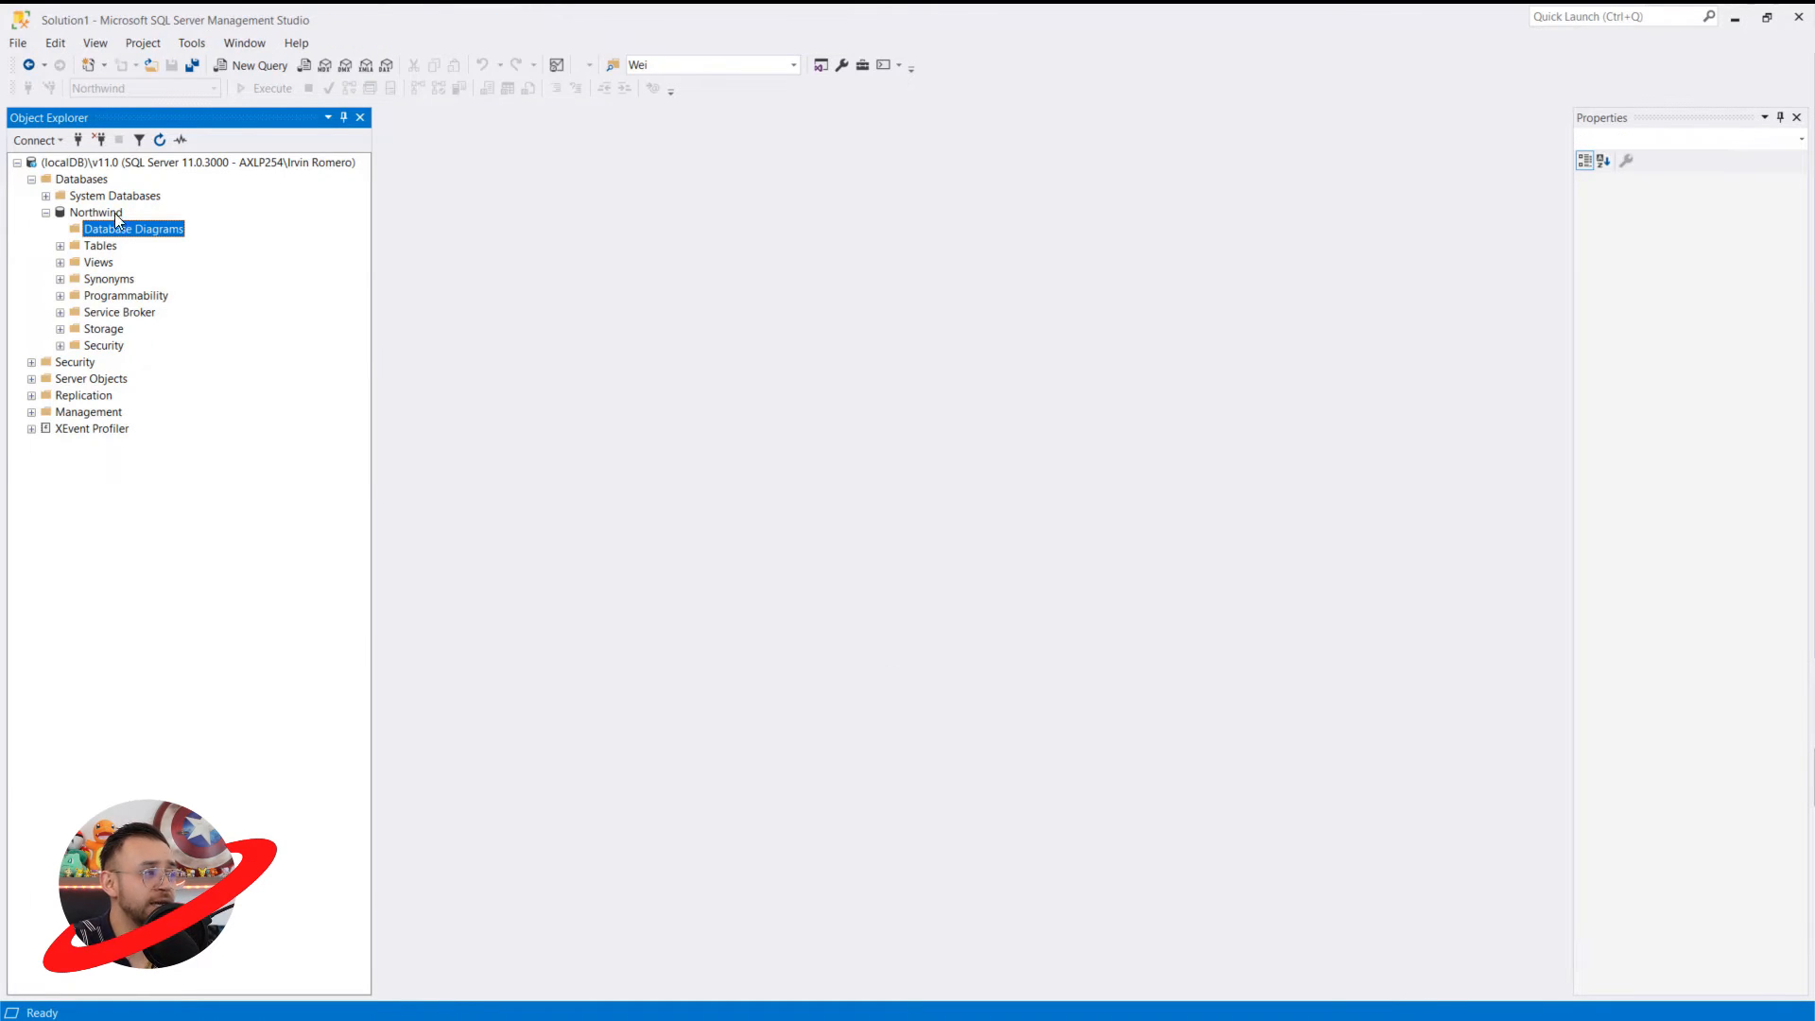
Refresh the Northwind database's diagram list and reopen dbo.NorthwindDiagram
{"action": "left_click", "coordinate": [160, 140]}
{"action": "left_click", "coordinate": [60, 228]}
{"action": "double_click", "coordinate": [159, 247]}
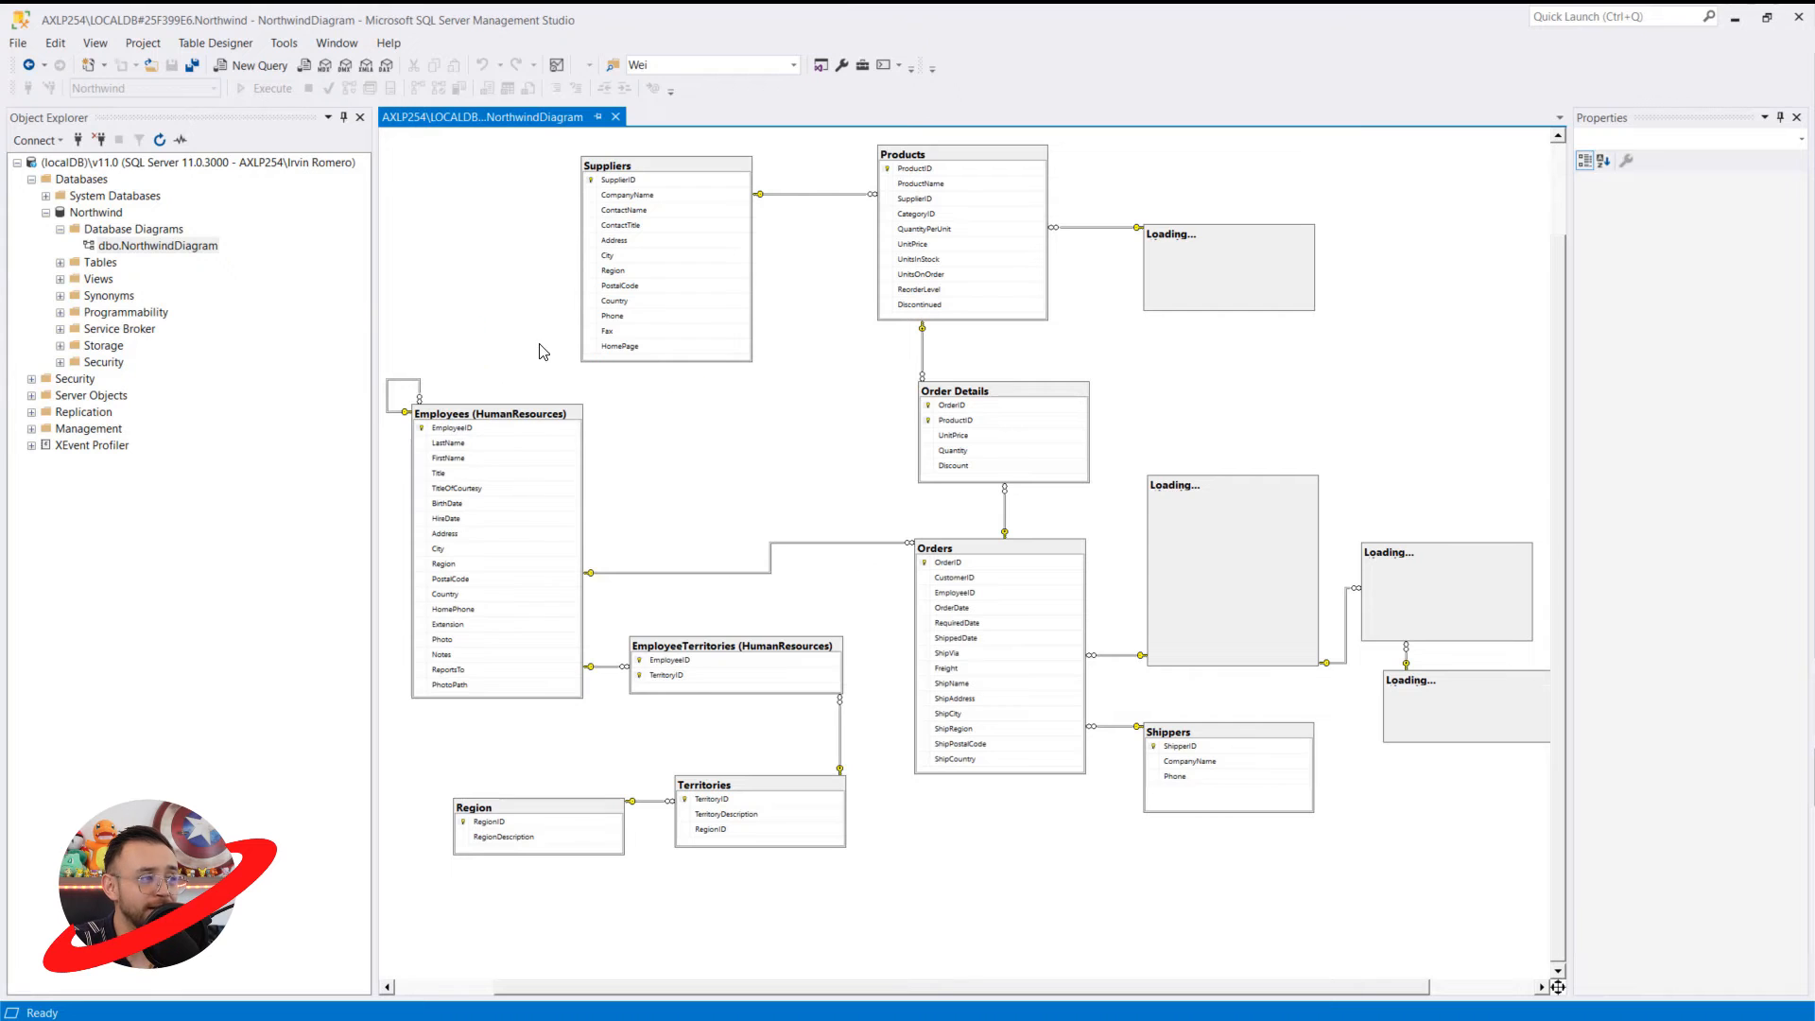
Check the diagram's Add Table list, including after a refresh, for tables that are not yet included
{"action": "right_click", "coordinate": [542, 294]}
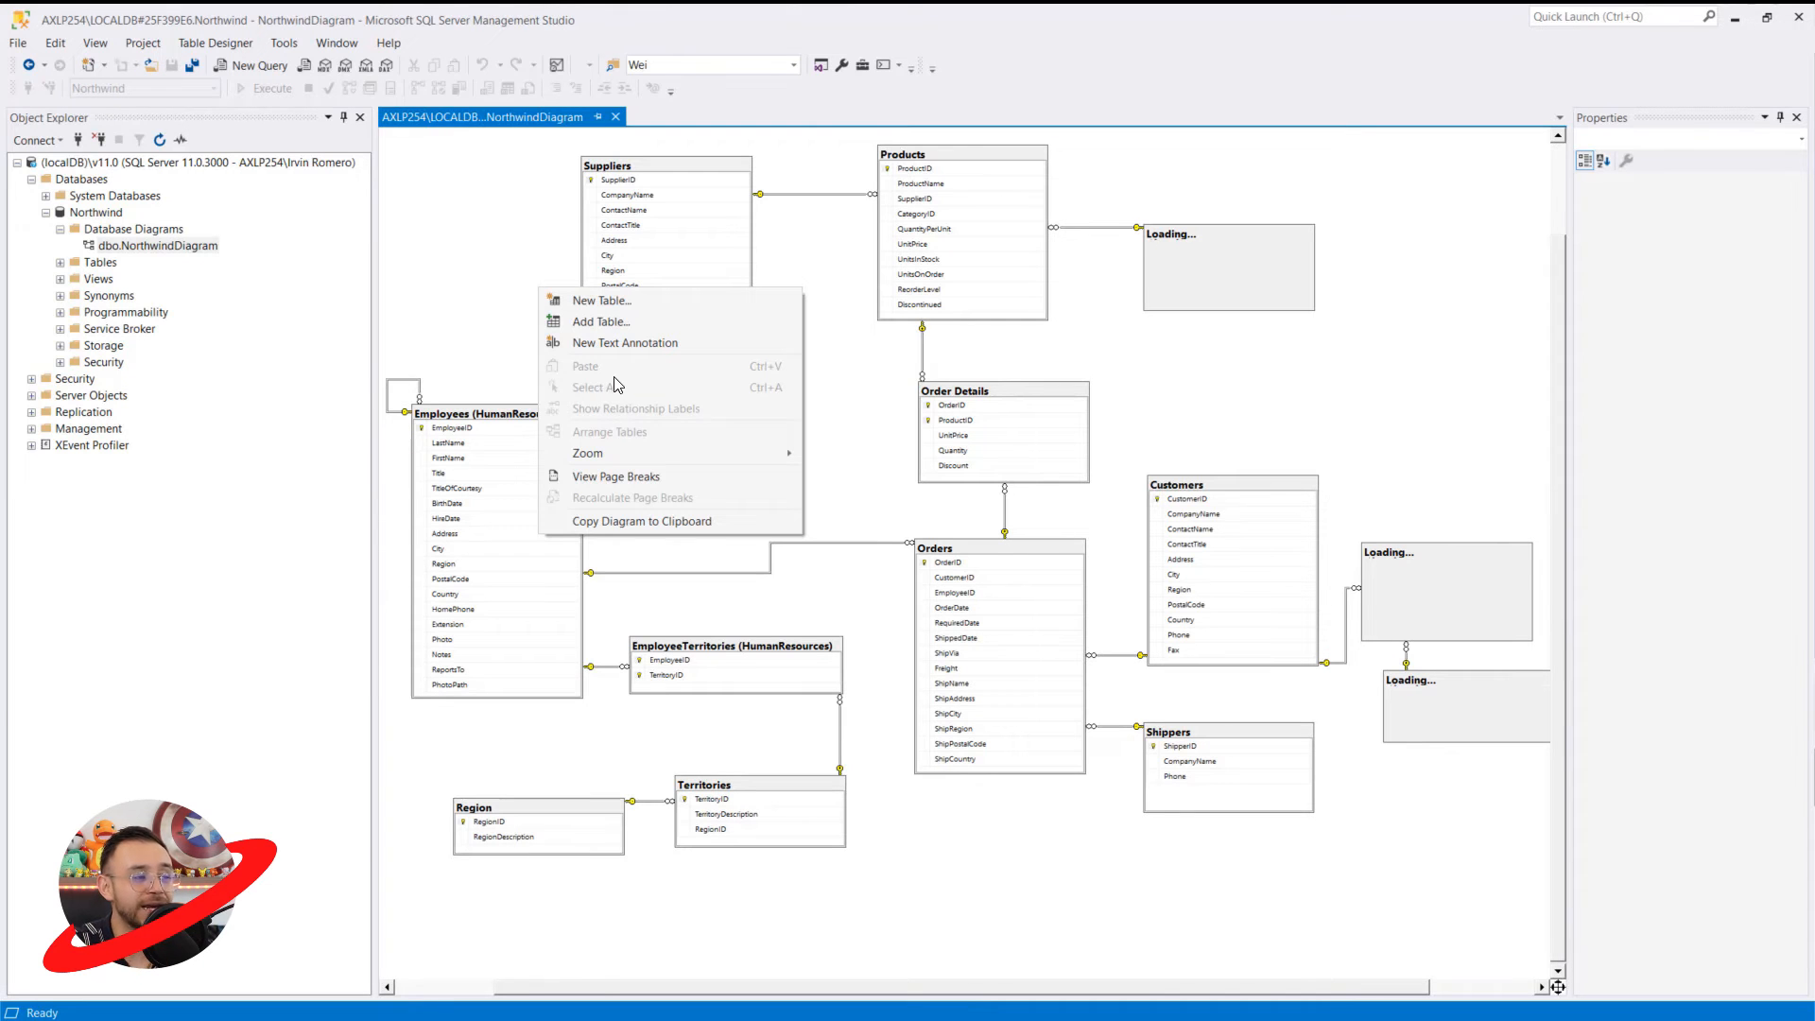
{"action": "left_click", "coordinate": [502, 328]}
{"action": "right_click", "coordinate": [1389, 213]}
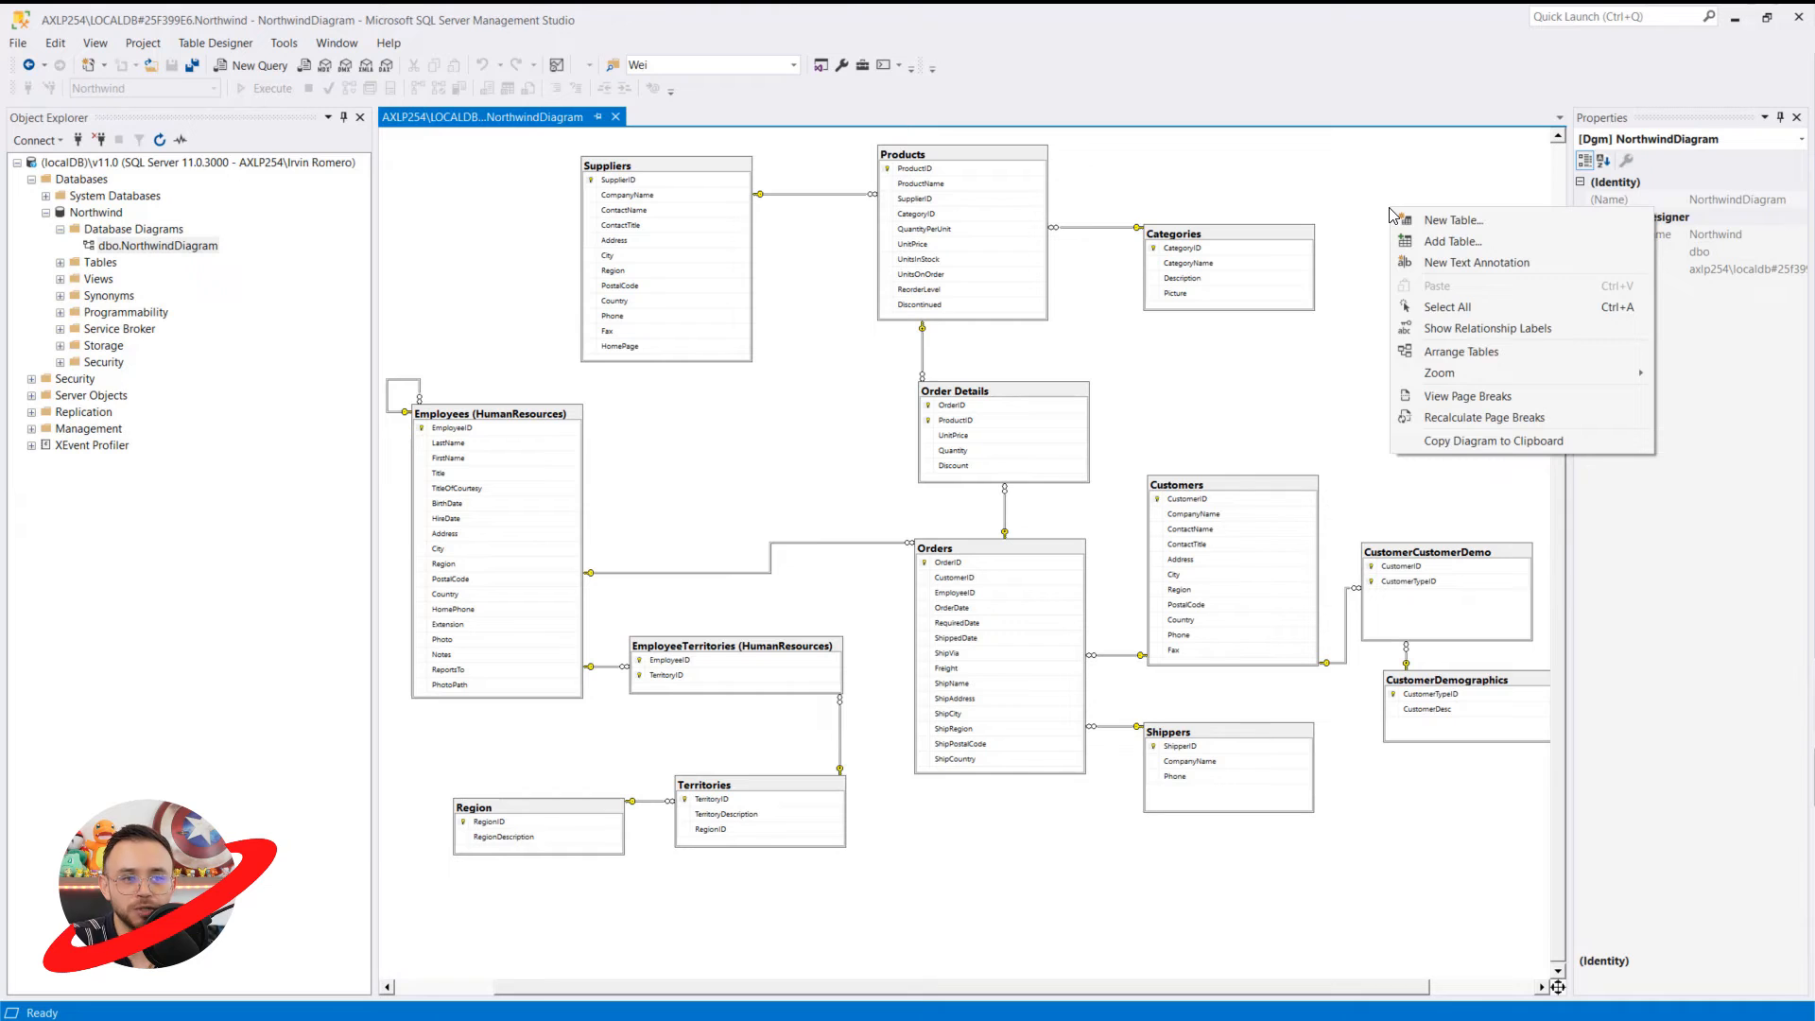
{"action": "left_click", "coordinate": [1411, 239]}
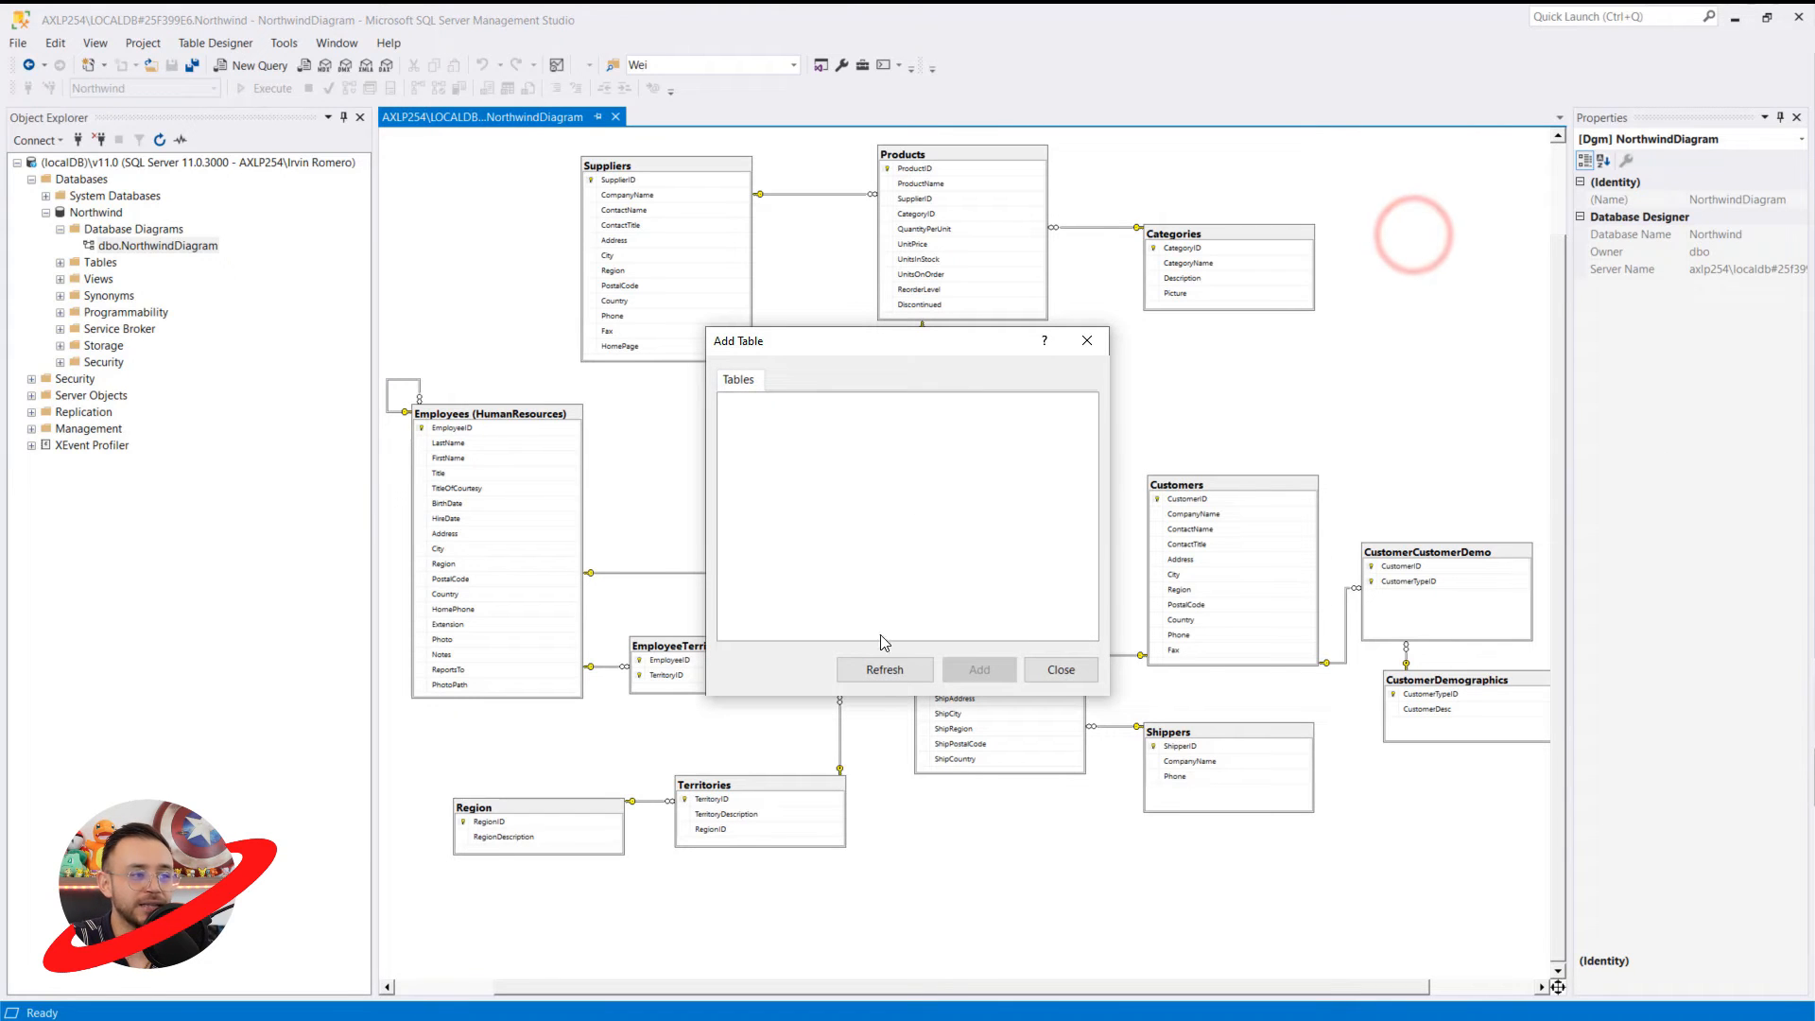
{"action": "left_click", "coordinate": [1060, 670]}
{"action": "right_click", "coordinate": [557, 374]}
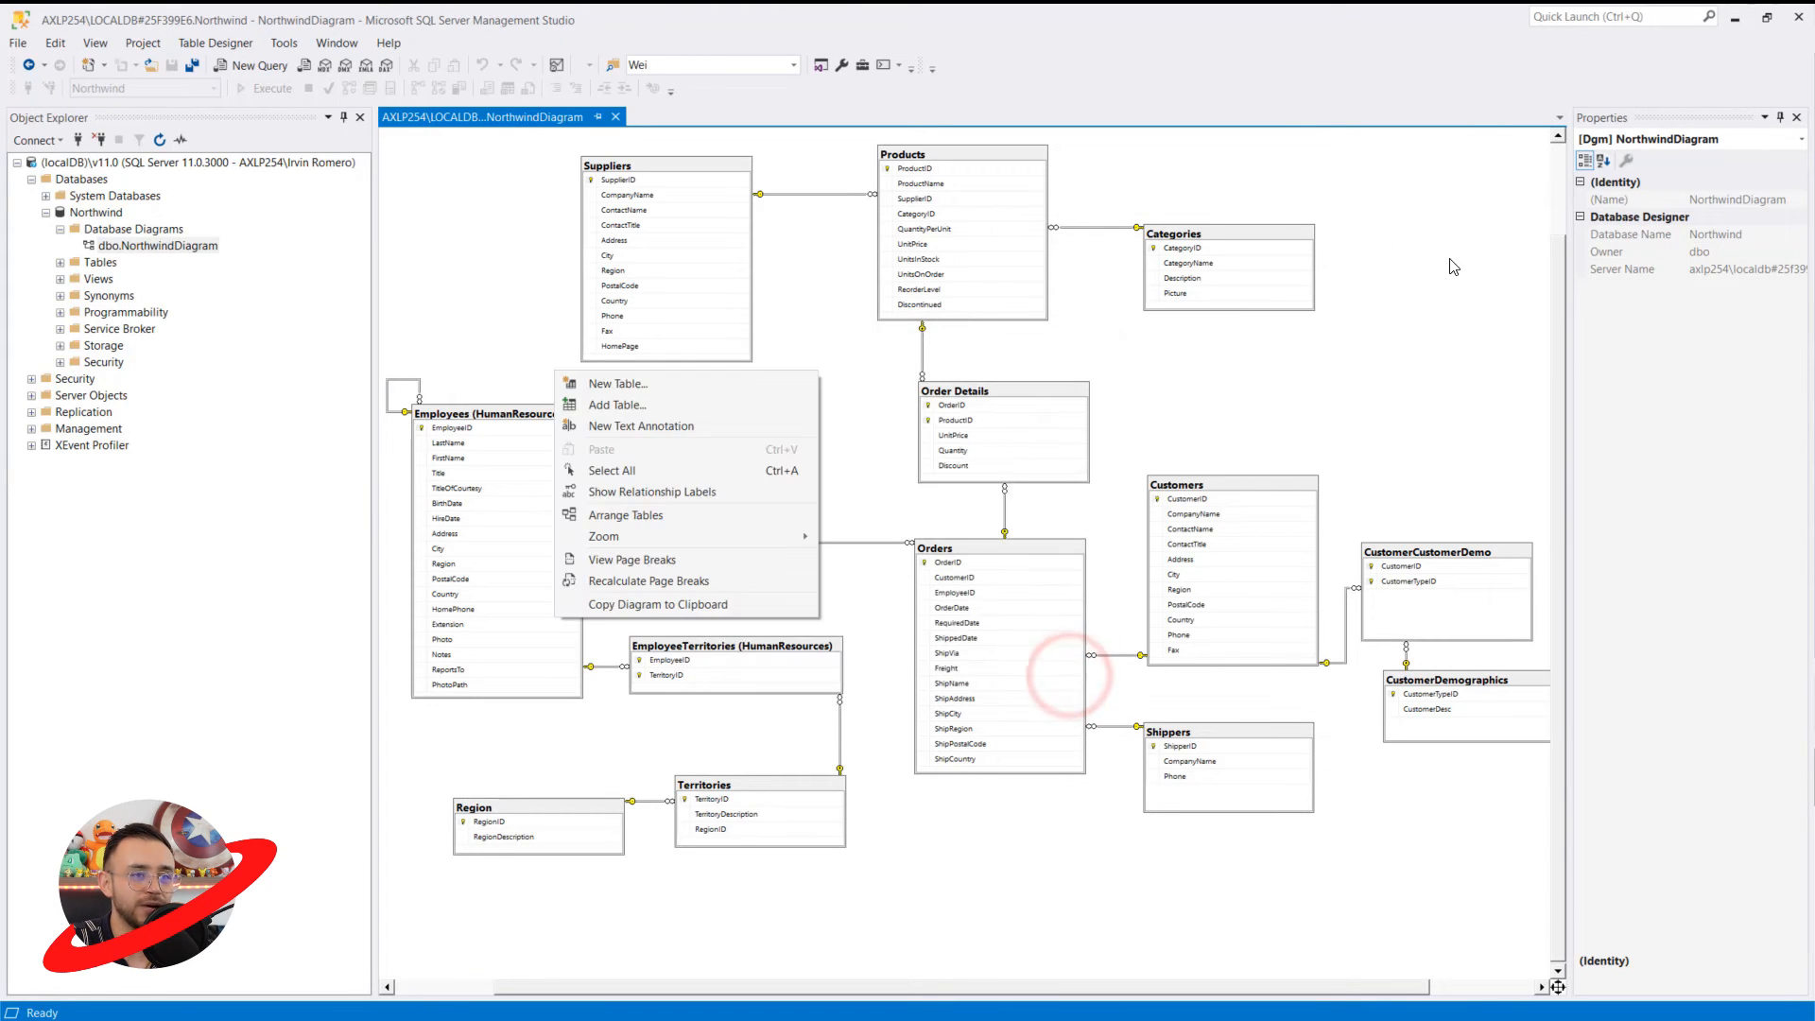
{"action": "left_click", "coordinate": [624, 404]}
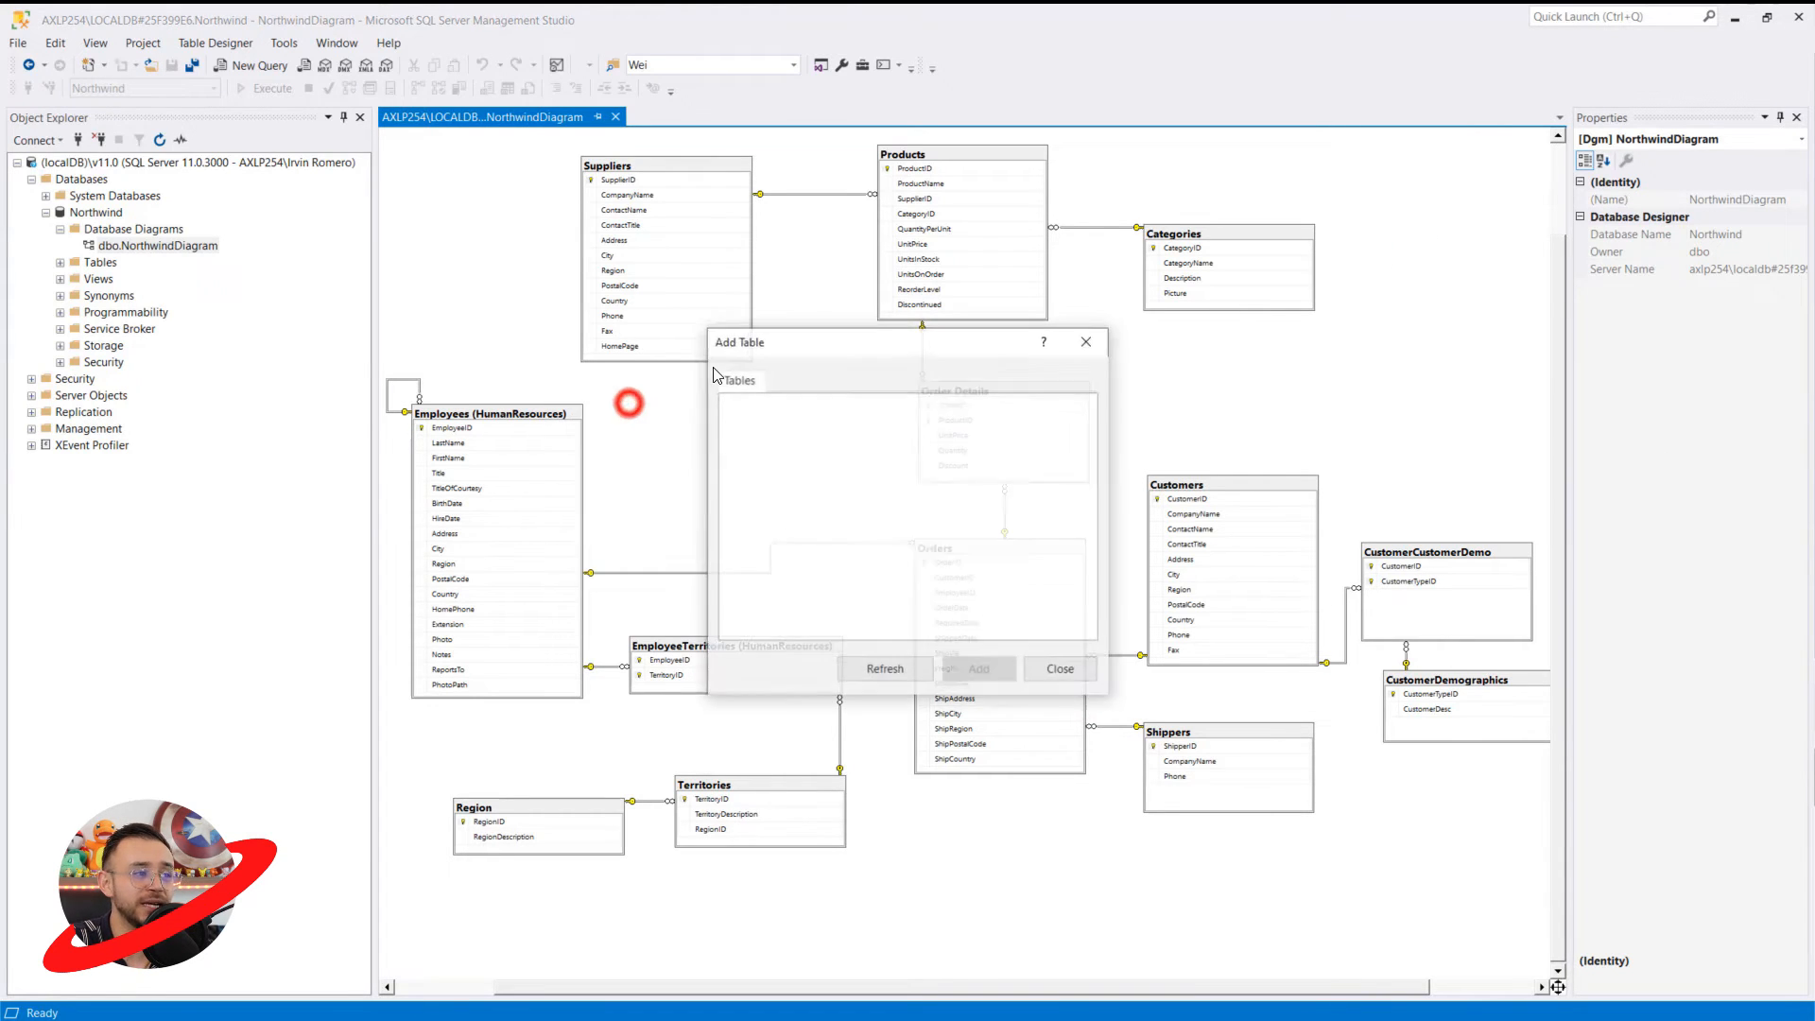
{"action": "left_click", "coordinate": [901, 673]}
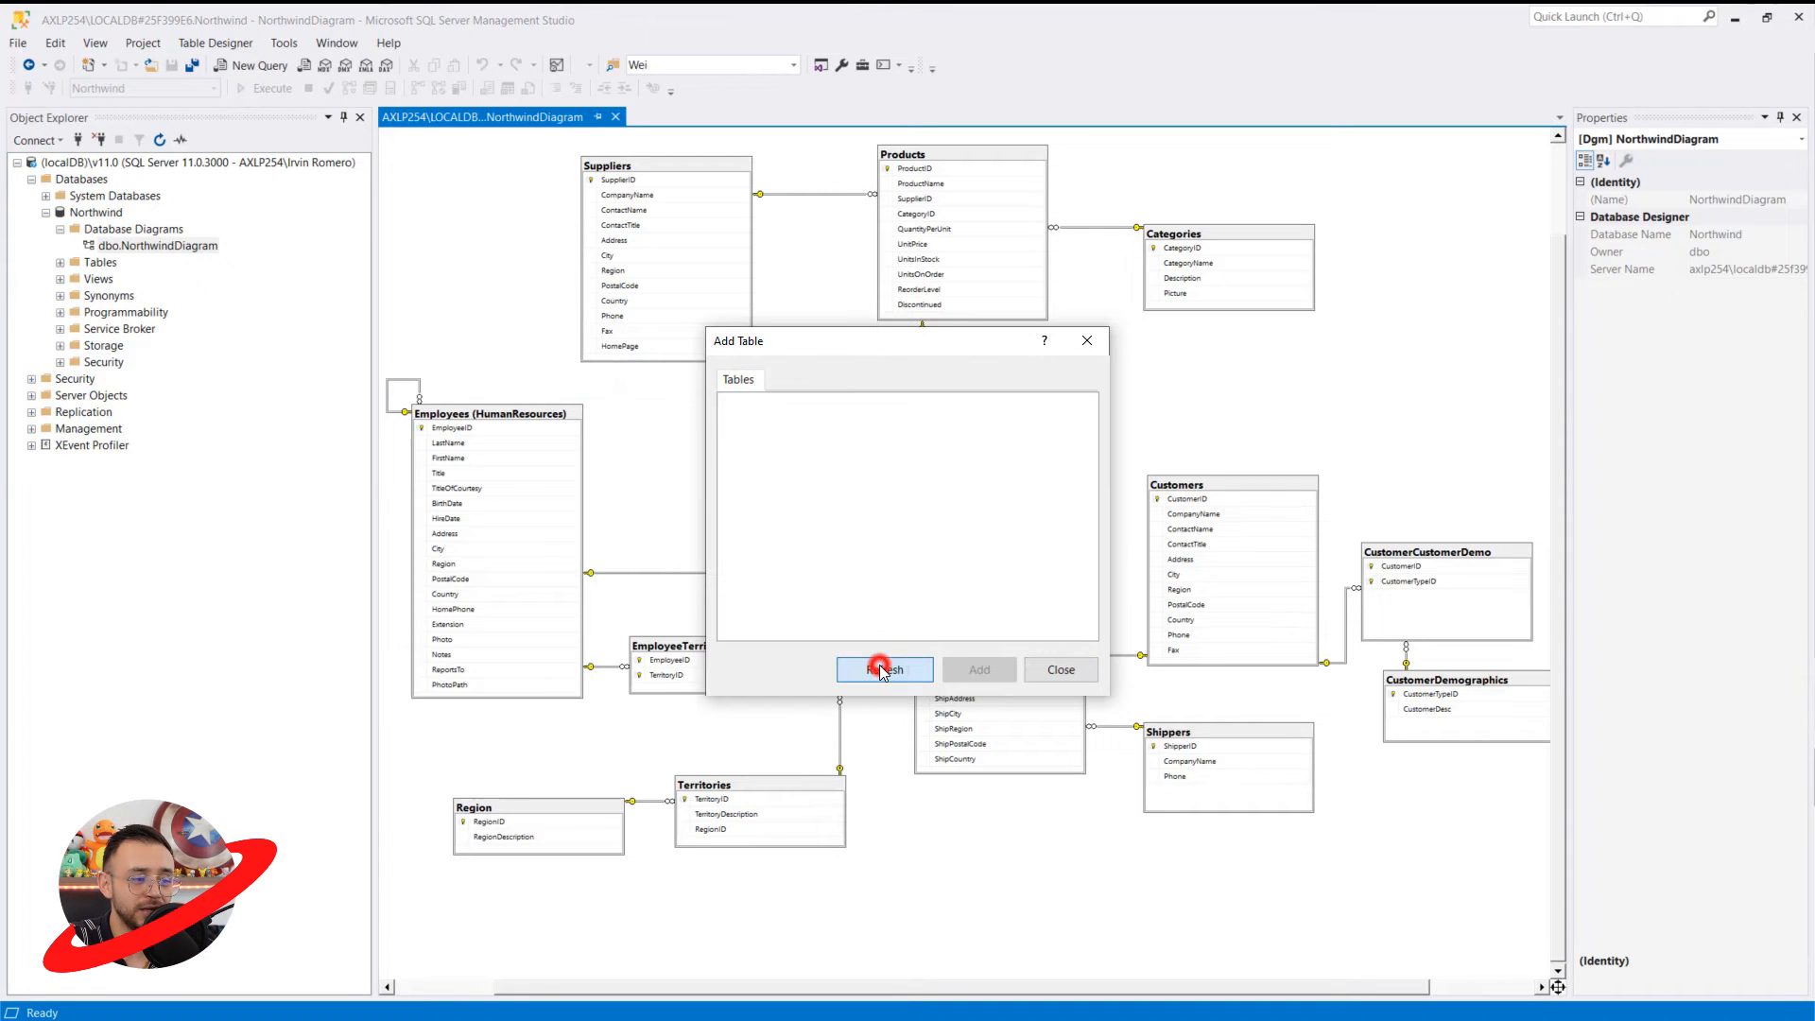
{"action": "left_click", "coordinate": [1068, 671]}
Create a new table named Prueba in the diagram and place it below the Orders table
{"action": "right_click", "coordinate": [1396, 204]}
{"action": "left_click", "coordinate": [1439, 218]}
{"action": "type", "text": "Prueba"}
{"action": "left_click", "coordinate": [944, 554]}
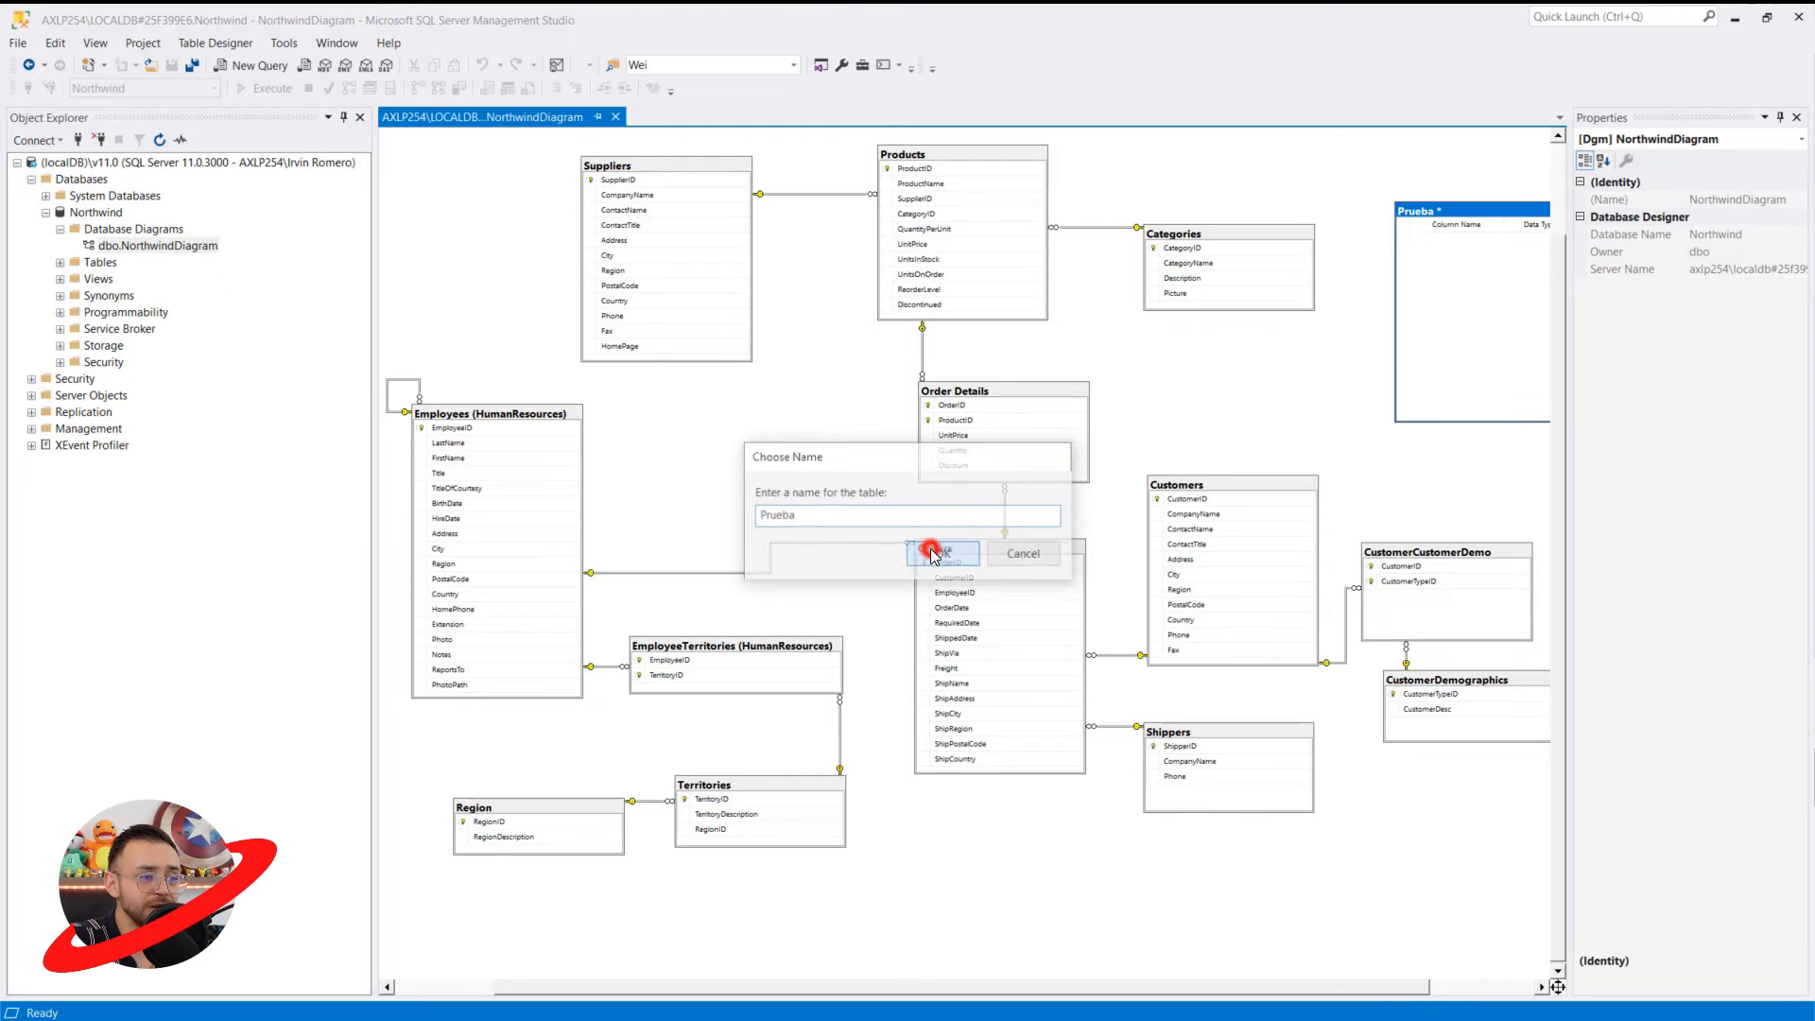
{"action": "left_click_drag", "start_coordinate": [1440, 206], "coordinate": [913, 799]}
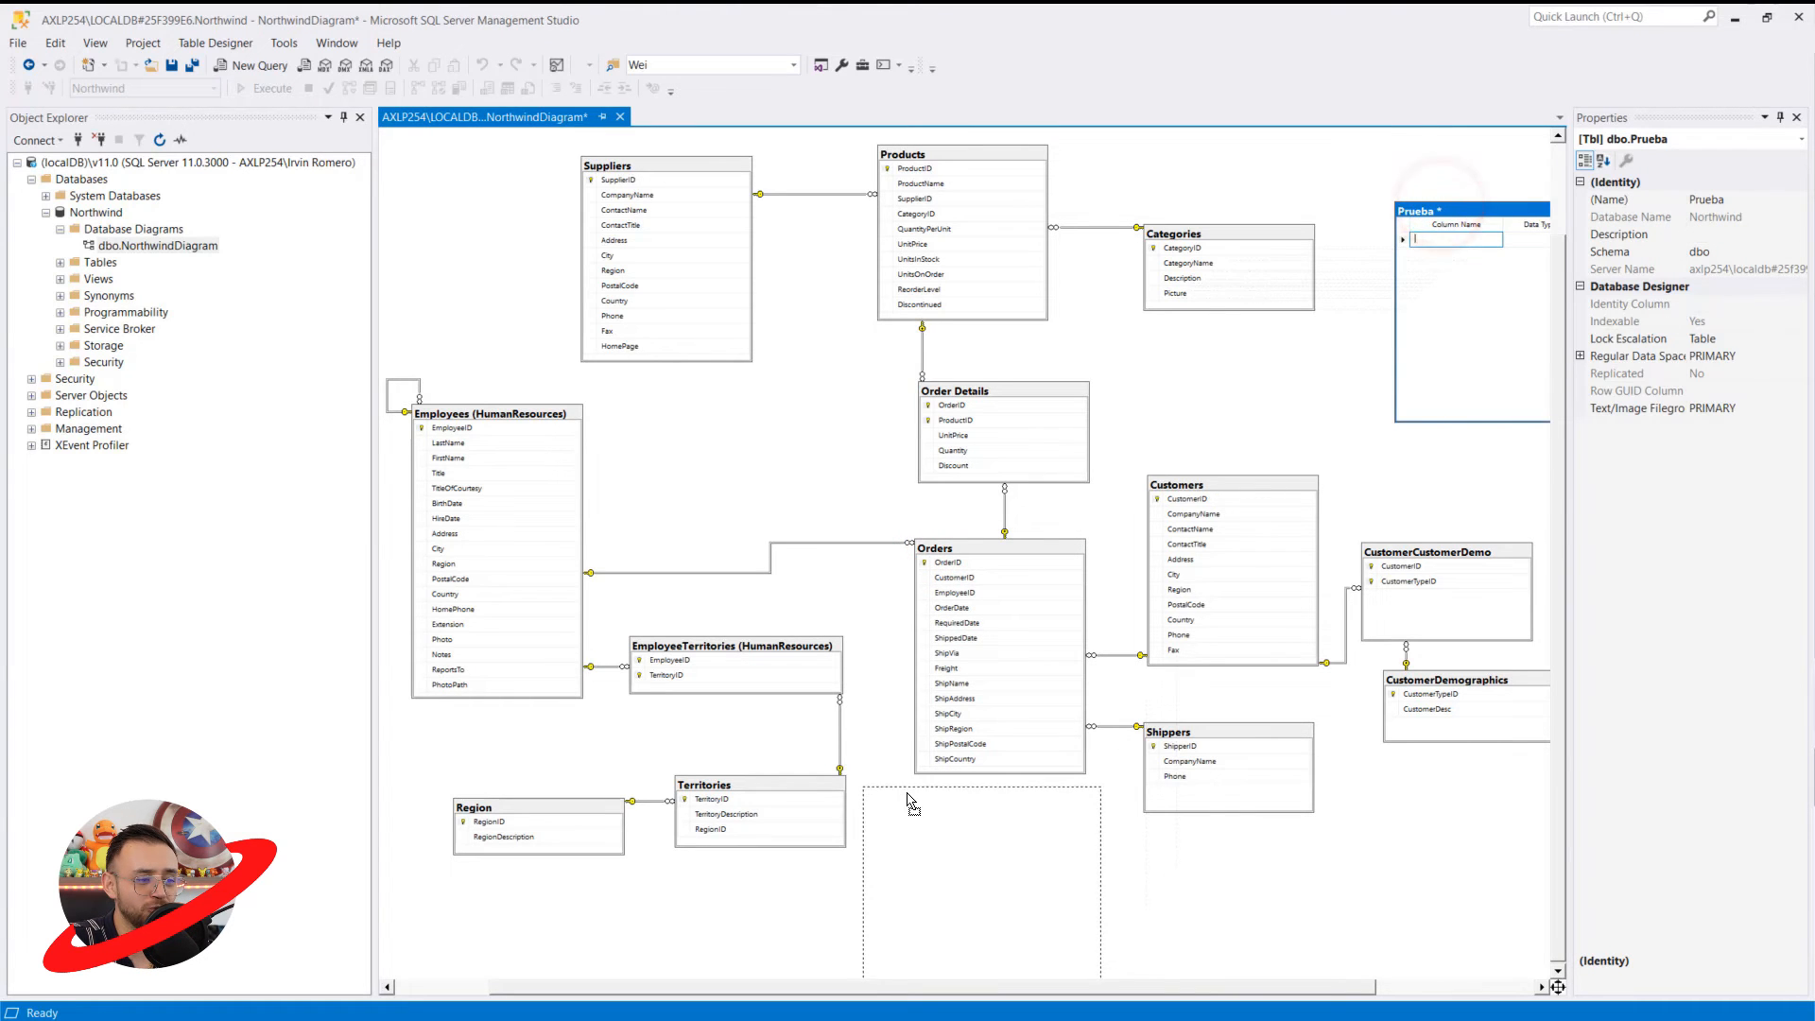
{"action": "scroll", "coordinate": [946, 879], "scroll_direction": "up", "scroll_amount": 2}
{"action": "scroll", "coordinate": [952, 884], "scroll_direction": "down", "scroll_amount": 3}
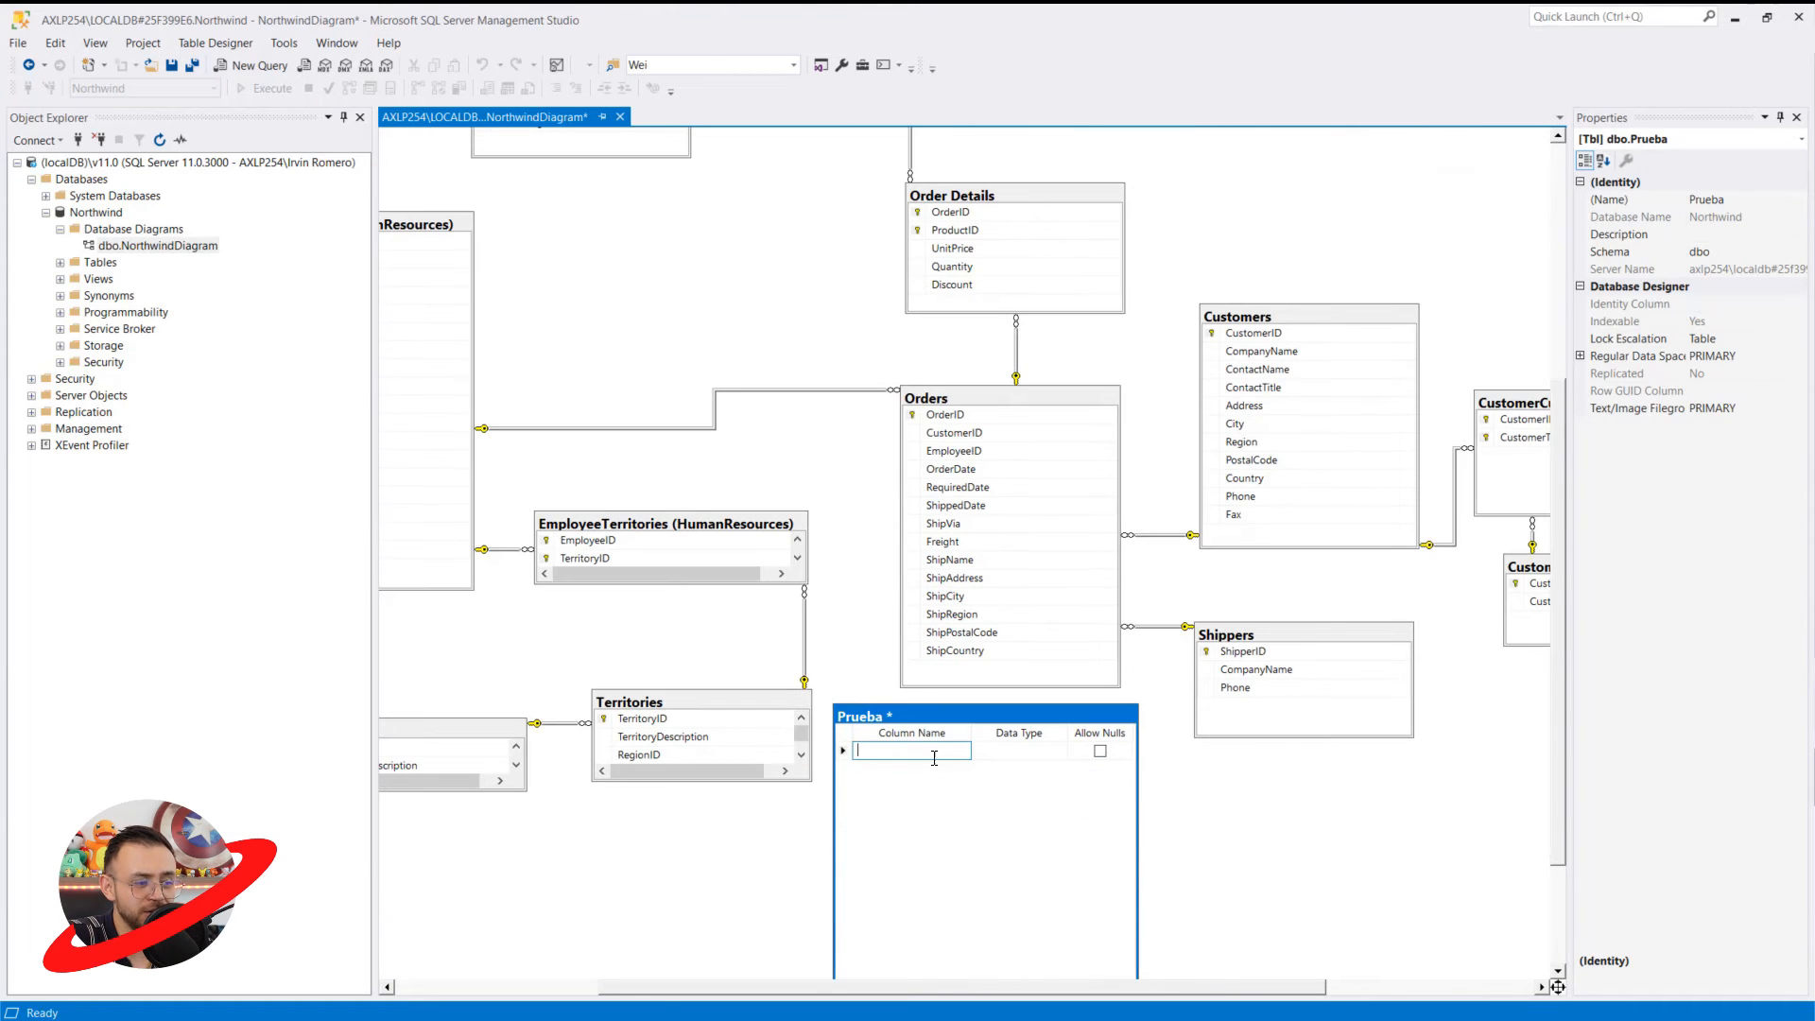
Add a column named Prueba with data type int to the Prueba table
{"action": "type", "text": "Prueba"}
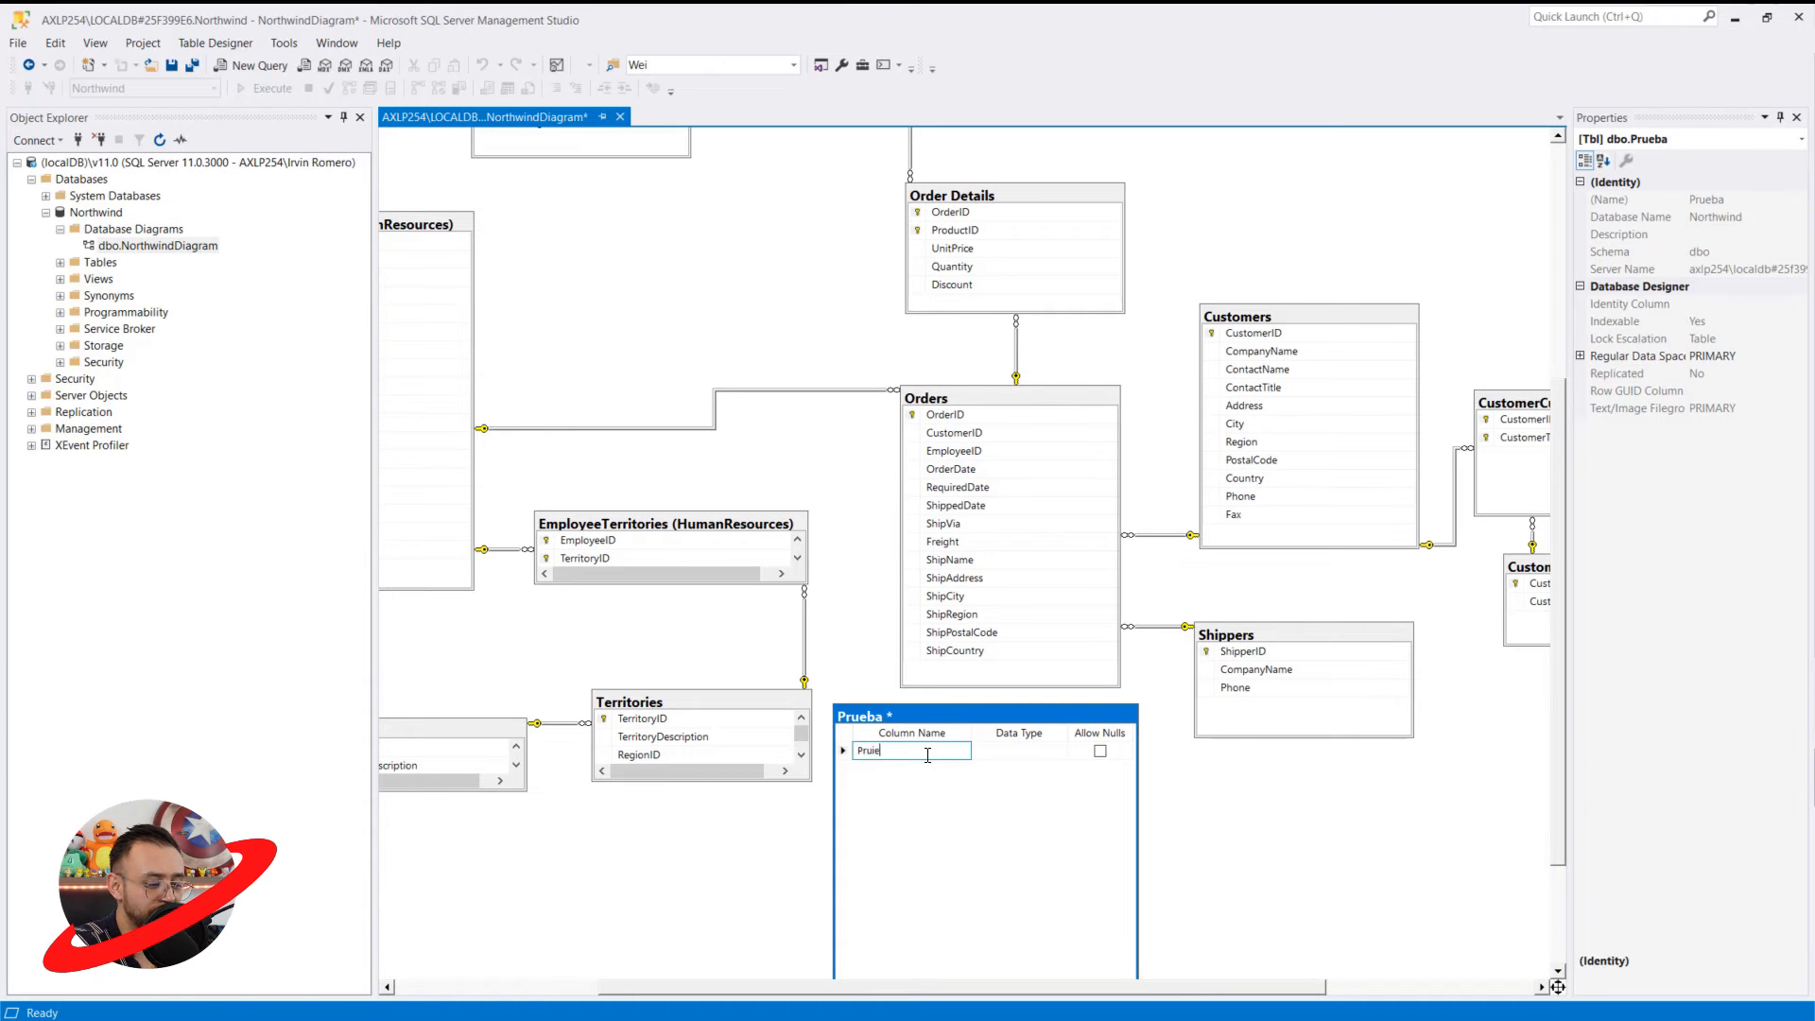
{"action": "left_click", "coordinate": [1013, 759]}
{"action": "left_click", "coordinate": [1060, 750]}
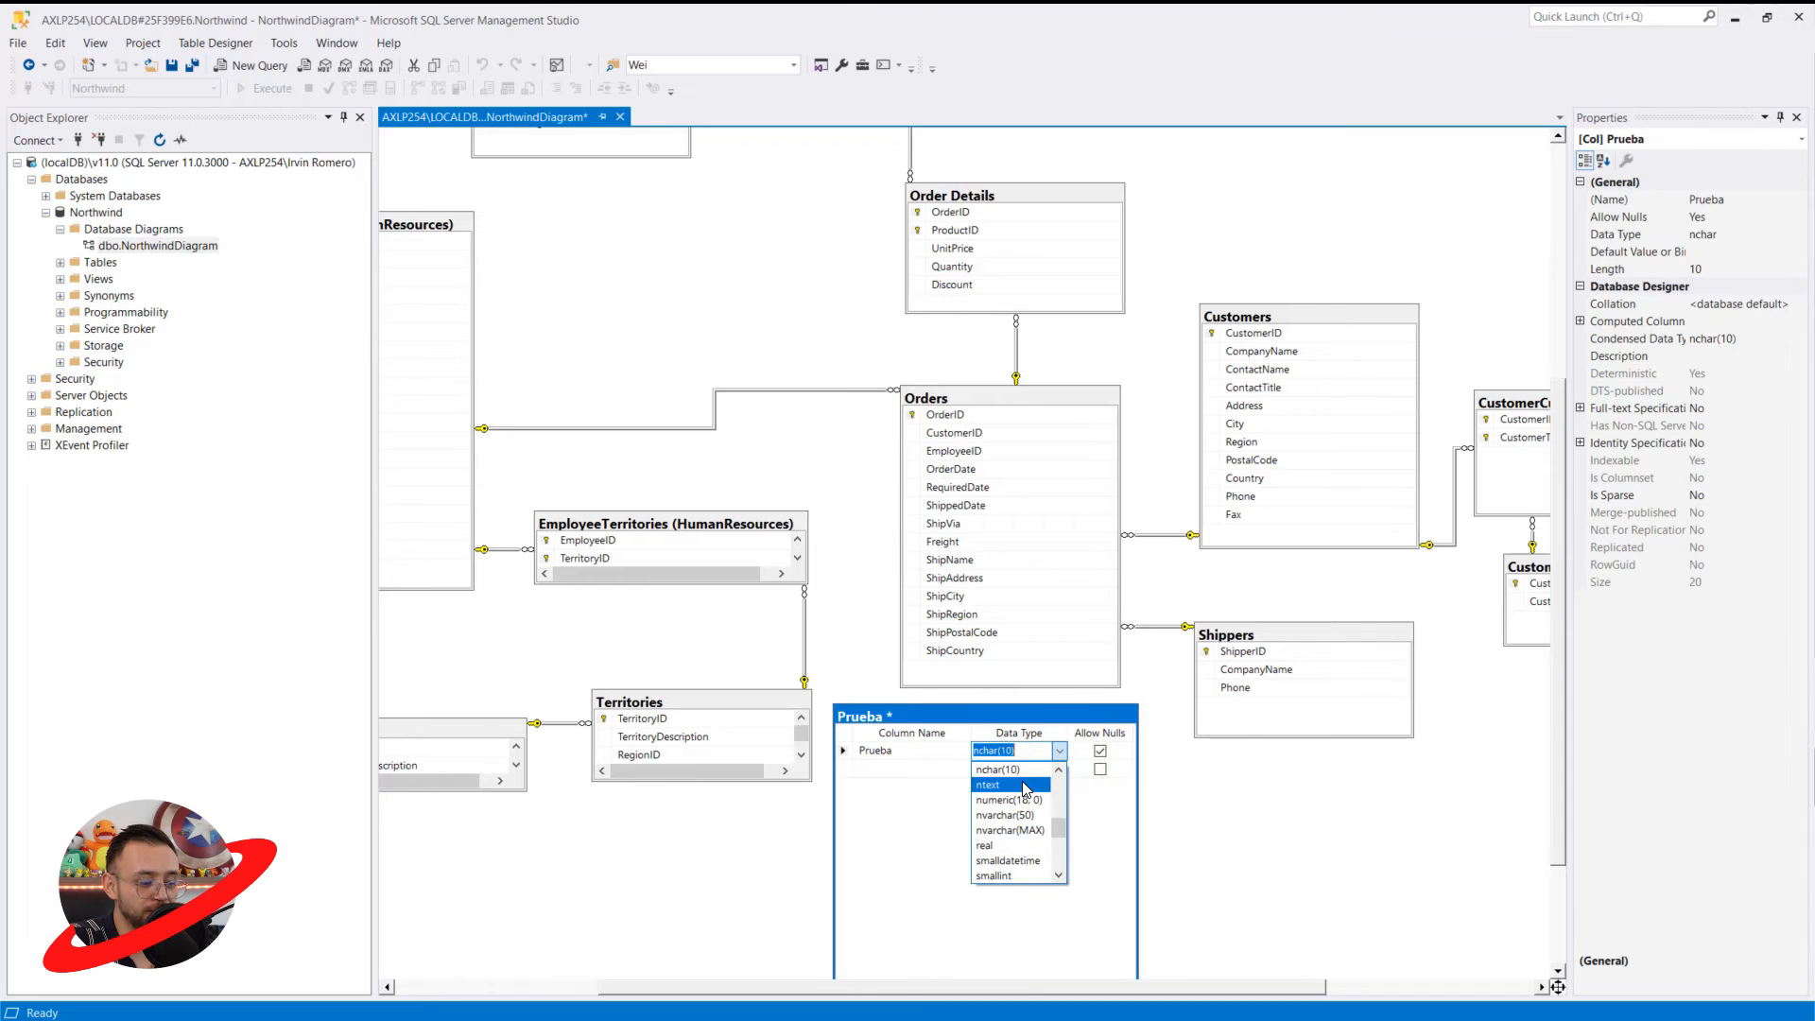
{"action": "scroll", "coordinate": [1026, 788], "scroll_direction": "up", "scroll_amount": 2}
Add a second column named Prueba2 with data type numeric(18, 0) to the Prueba table
{"action": "left_click", "coordinate": [908, 768]}
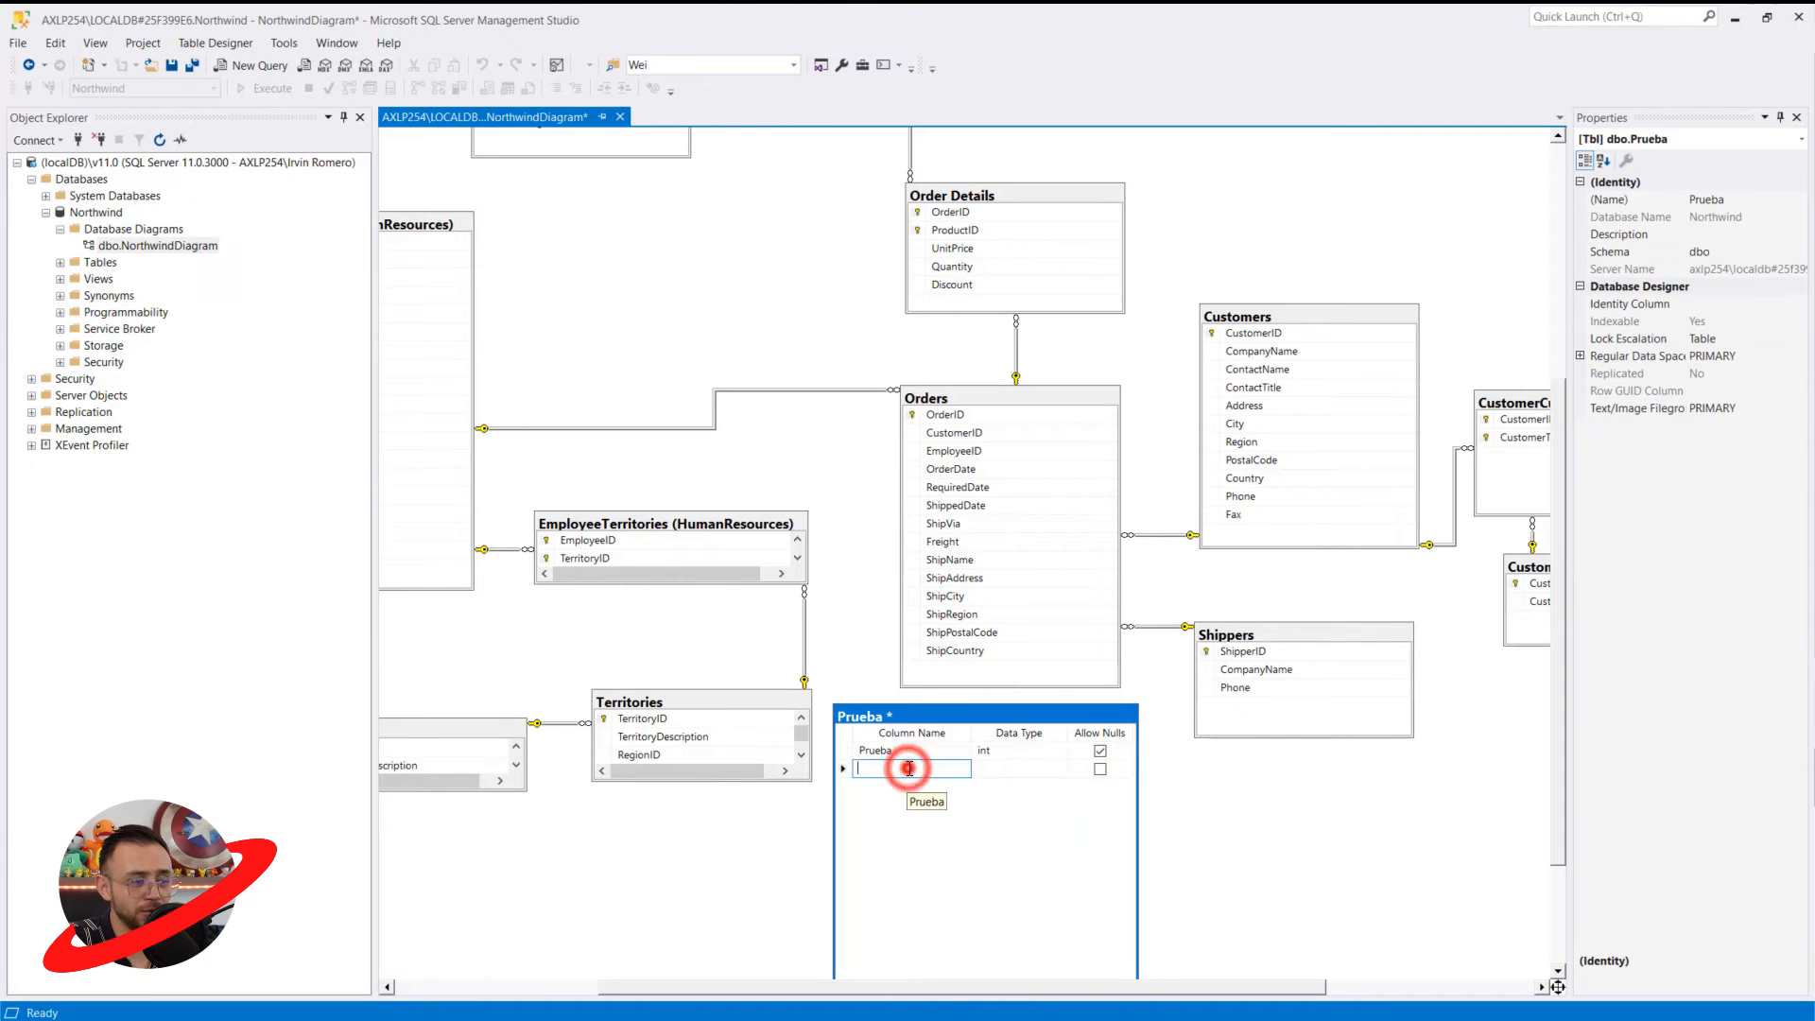
{"action": "type", "text": "Prueba2"}
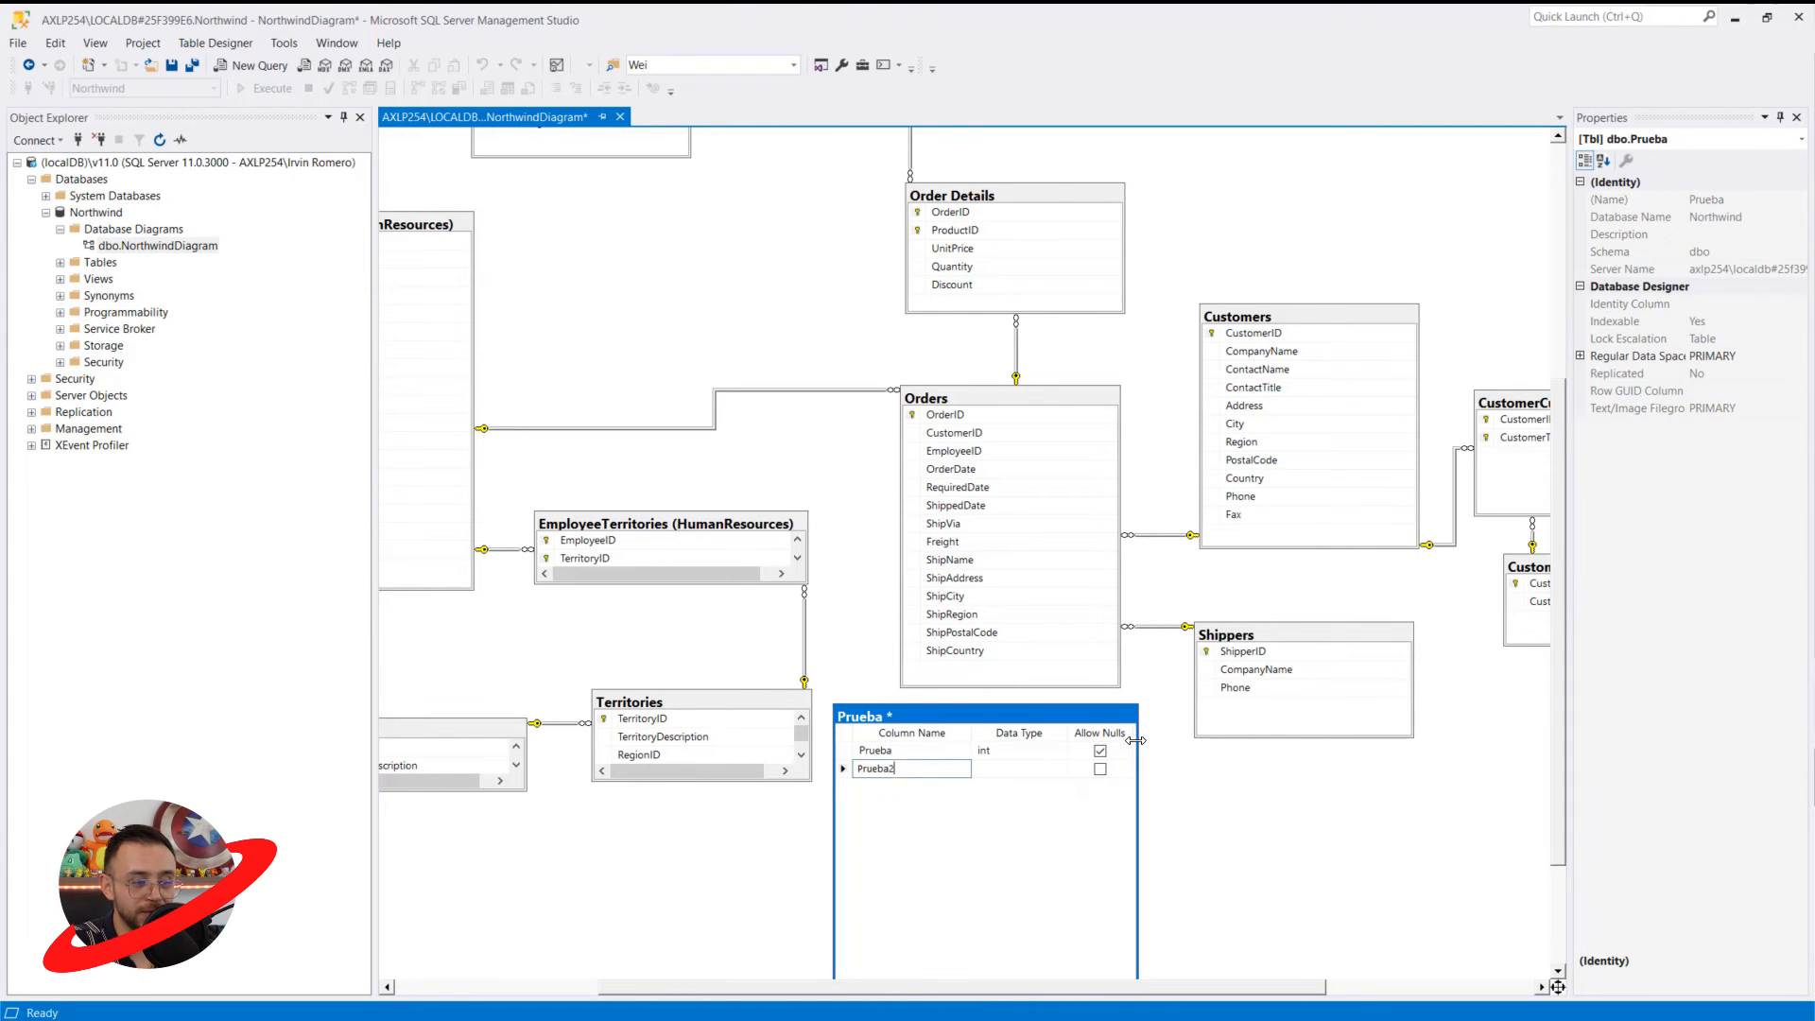
{"action": "left_click", "coordinate": [1045, 768]}
{"action": "left_click", "coordinate": [1059, 769]}
{"action": "left_click", "coordinate": [1028, 822]}
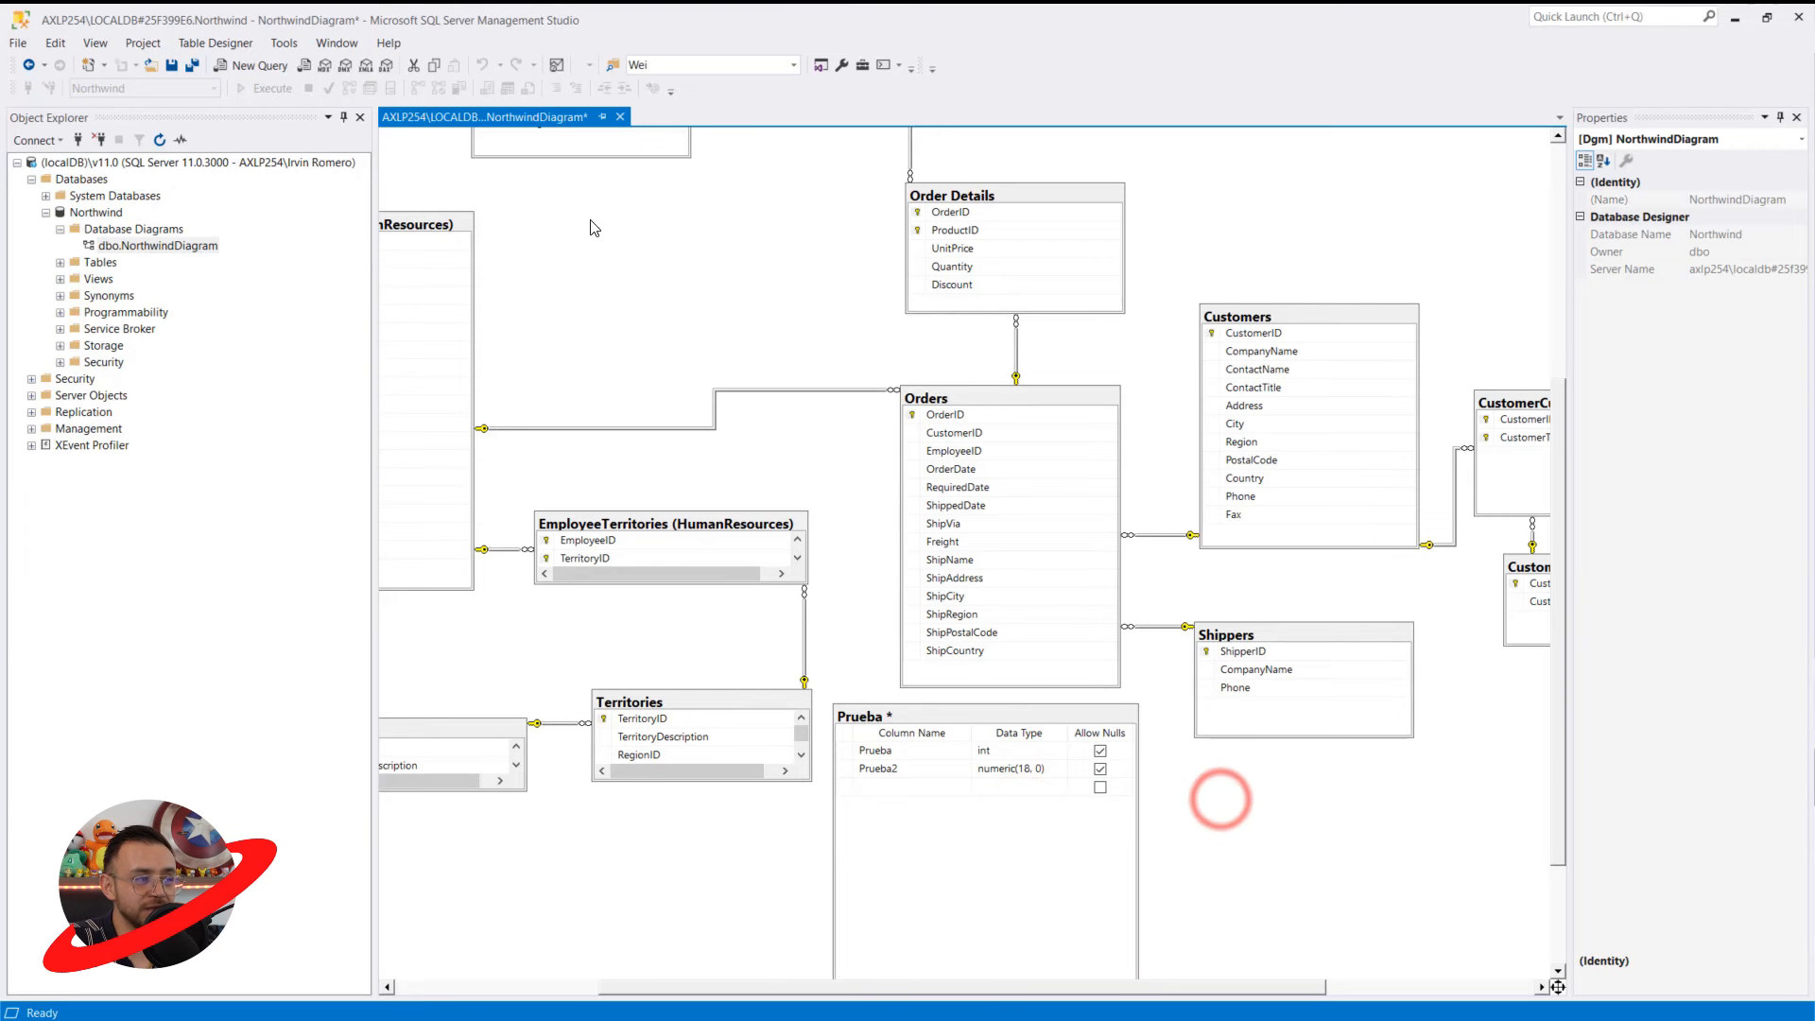
Close NorthwindDiagram, saving its changes and writing the Prueba table to the database
{"action": "left_click", "coordinate": [620, 117]}
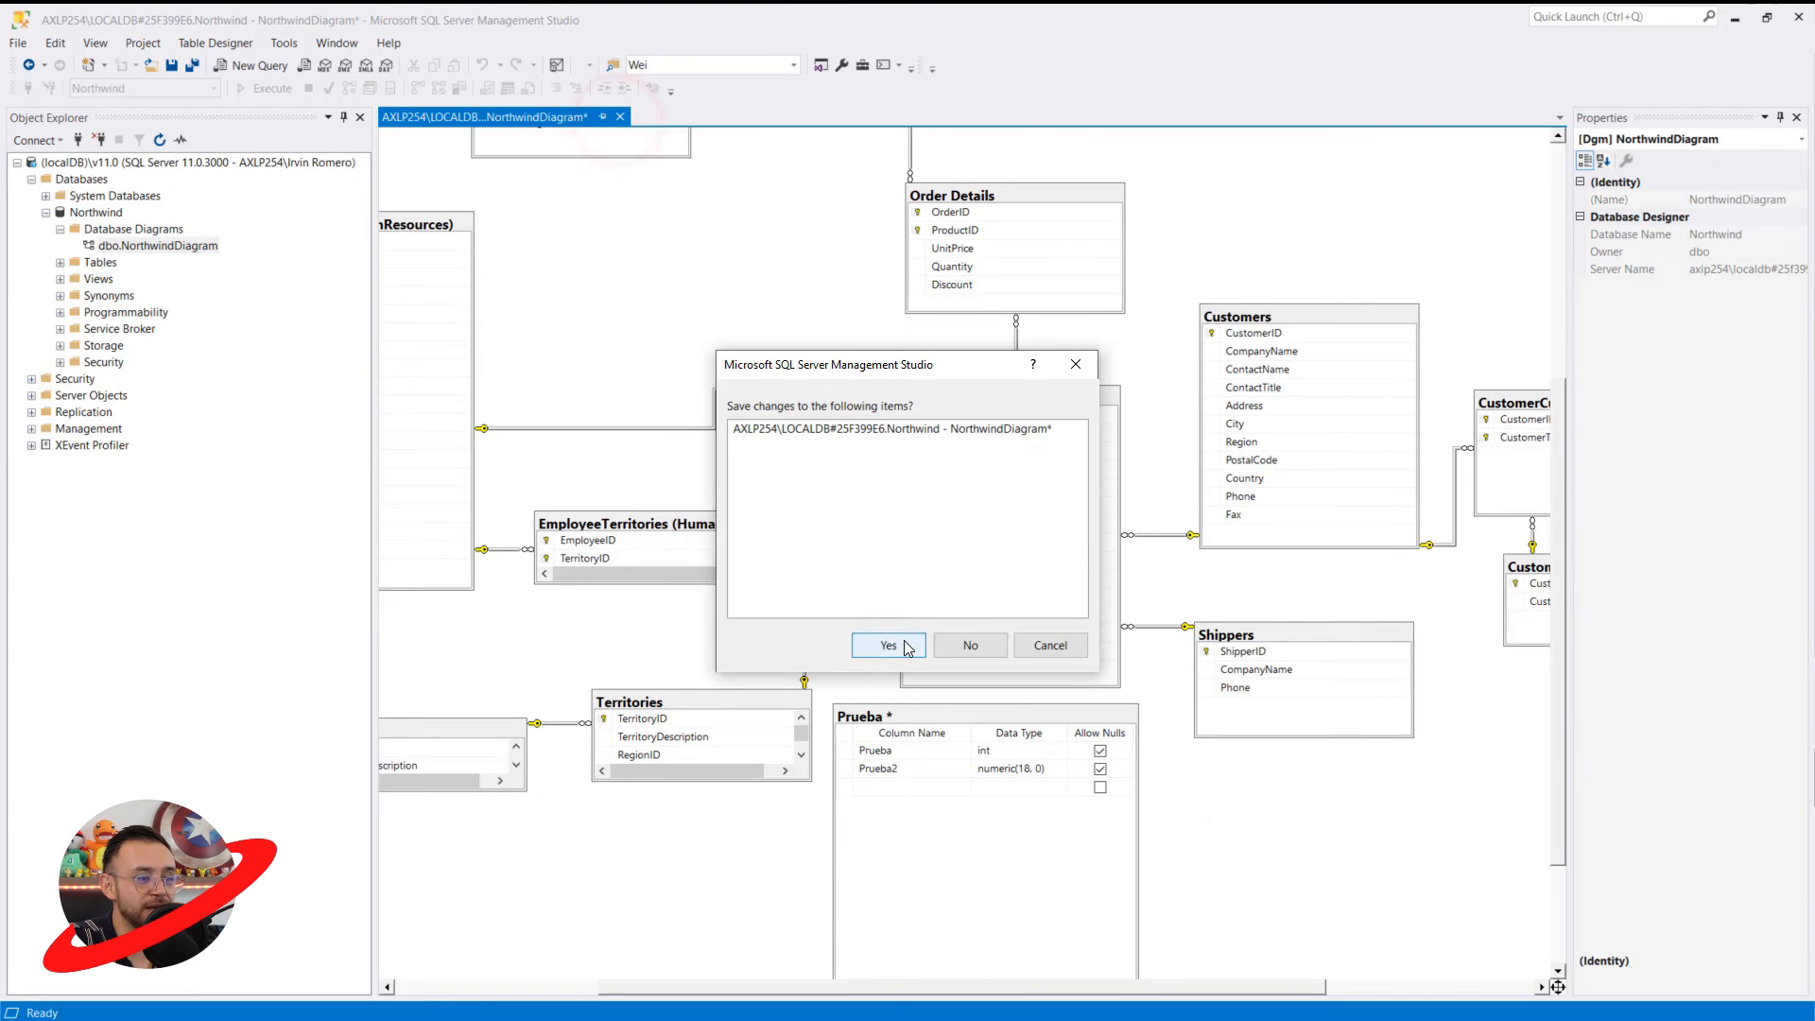
{"action": "left_click", "coordinate": [887, 643]}
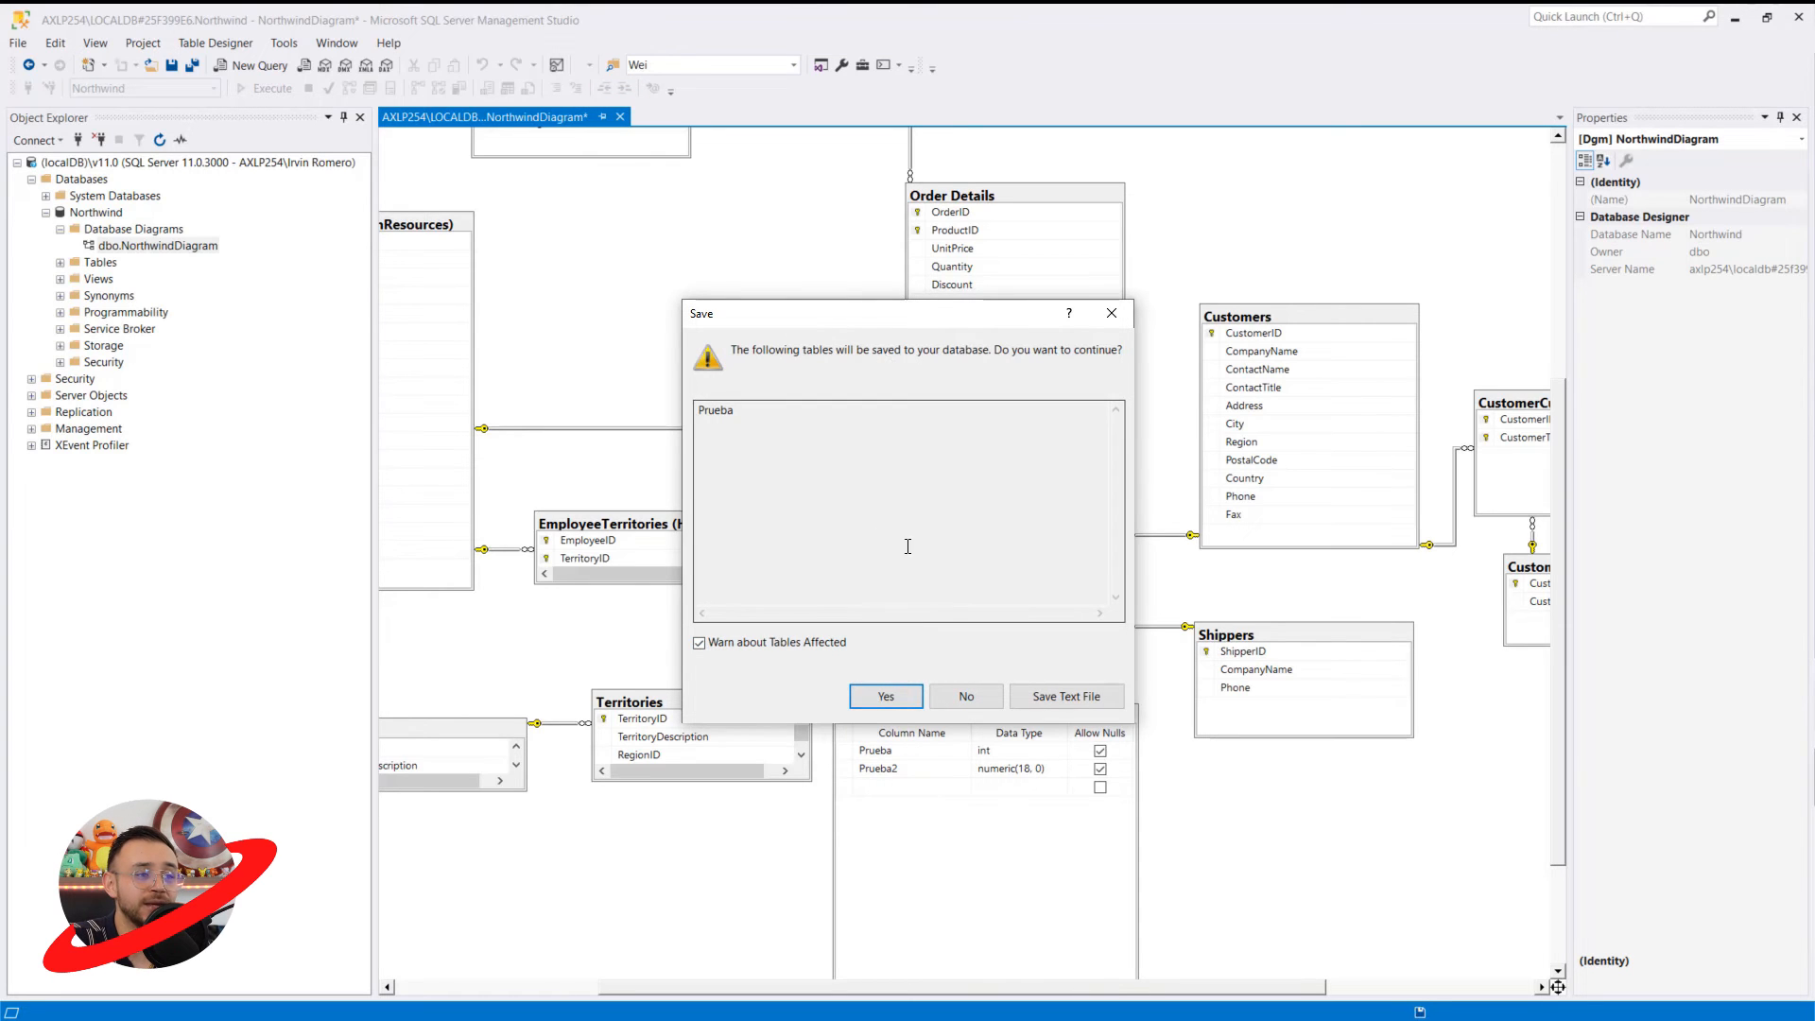
{"action": "left_click", "coordinate": [885, 696]}
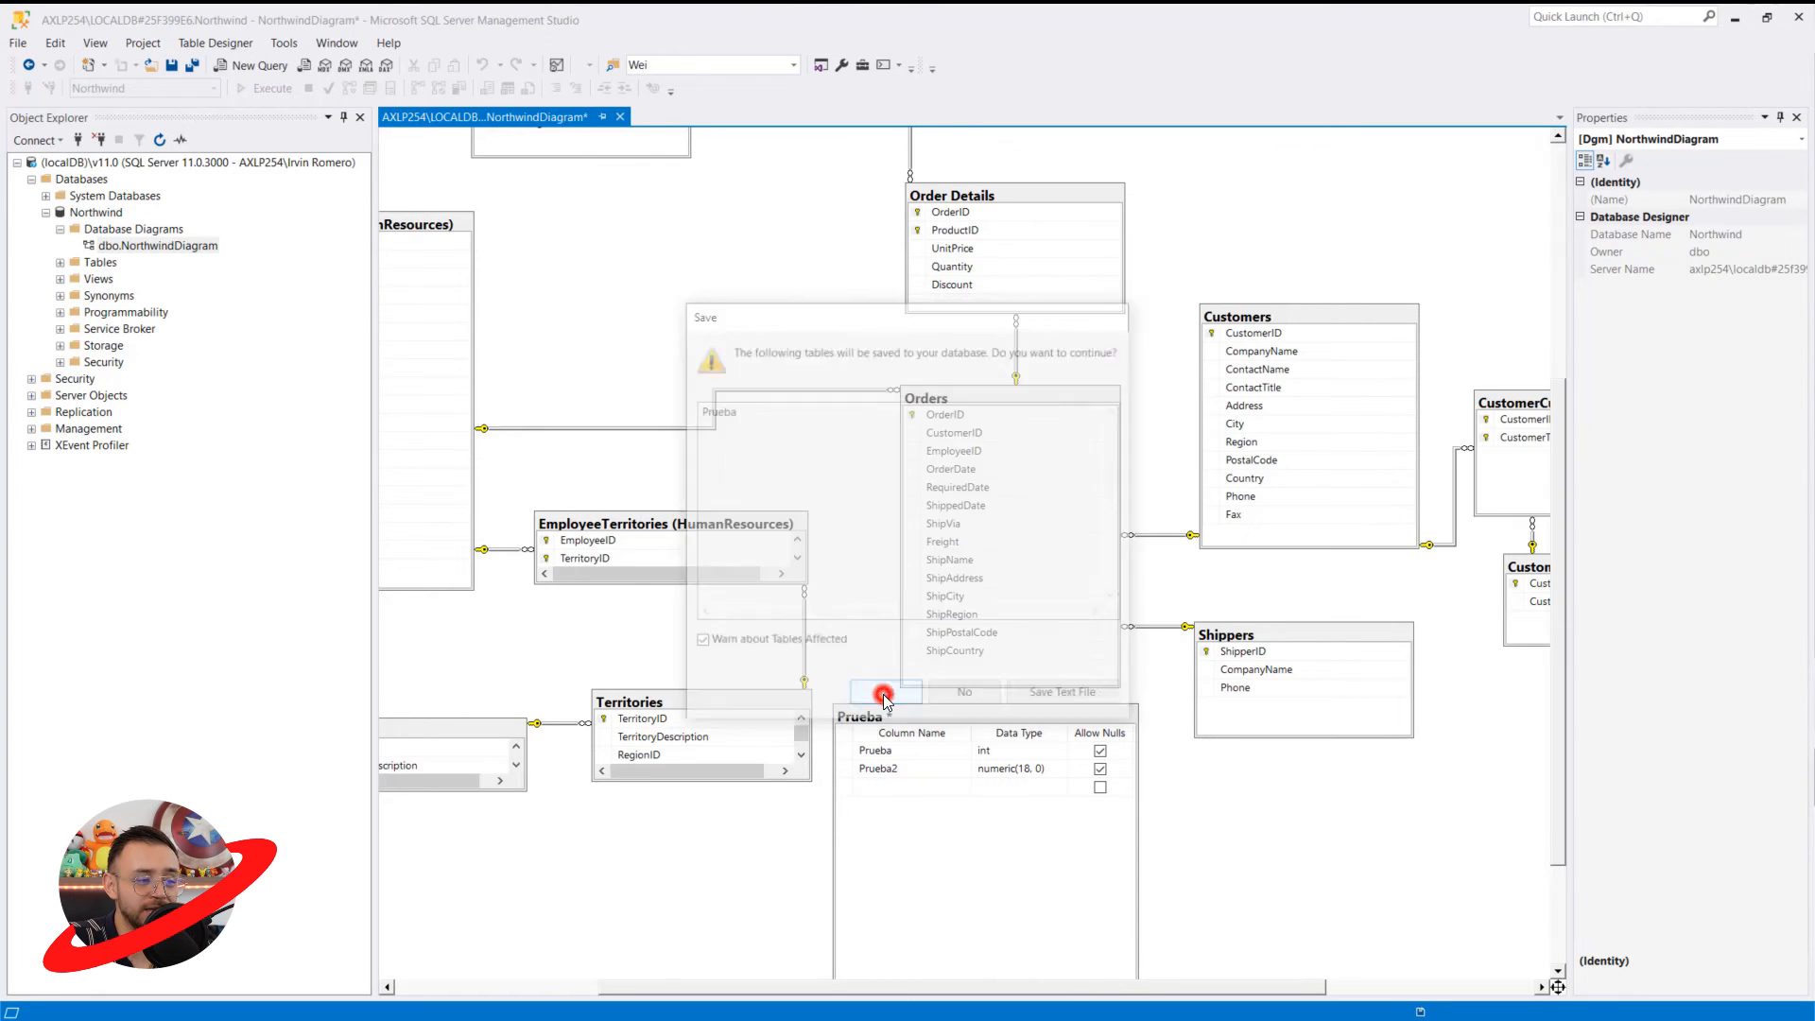
Refresh the Northwind tables and inspect the columns of dbo.Prueba
{"action": "left_click", "coordinate": [61, 263]}
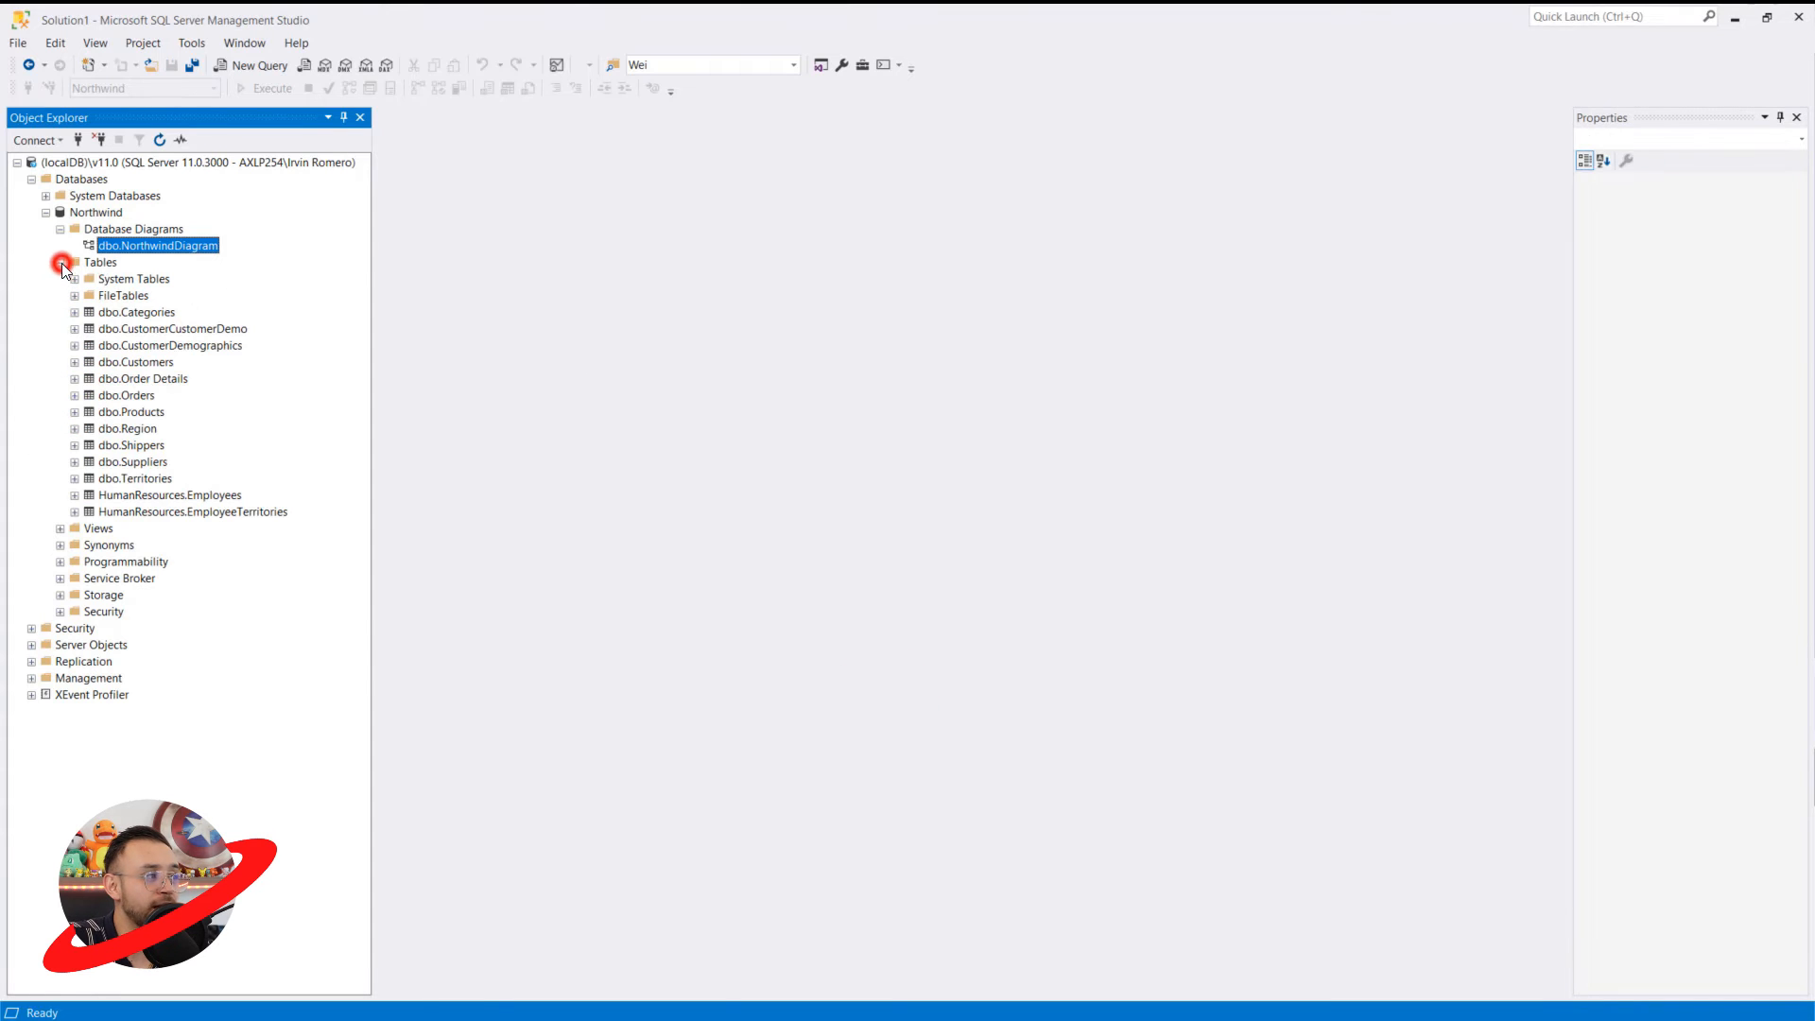
{"action": "left_click", "coordinate": [96, 264]}
{"action": "left_click", "coordinate": [158, 140]}
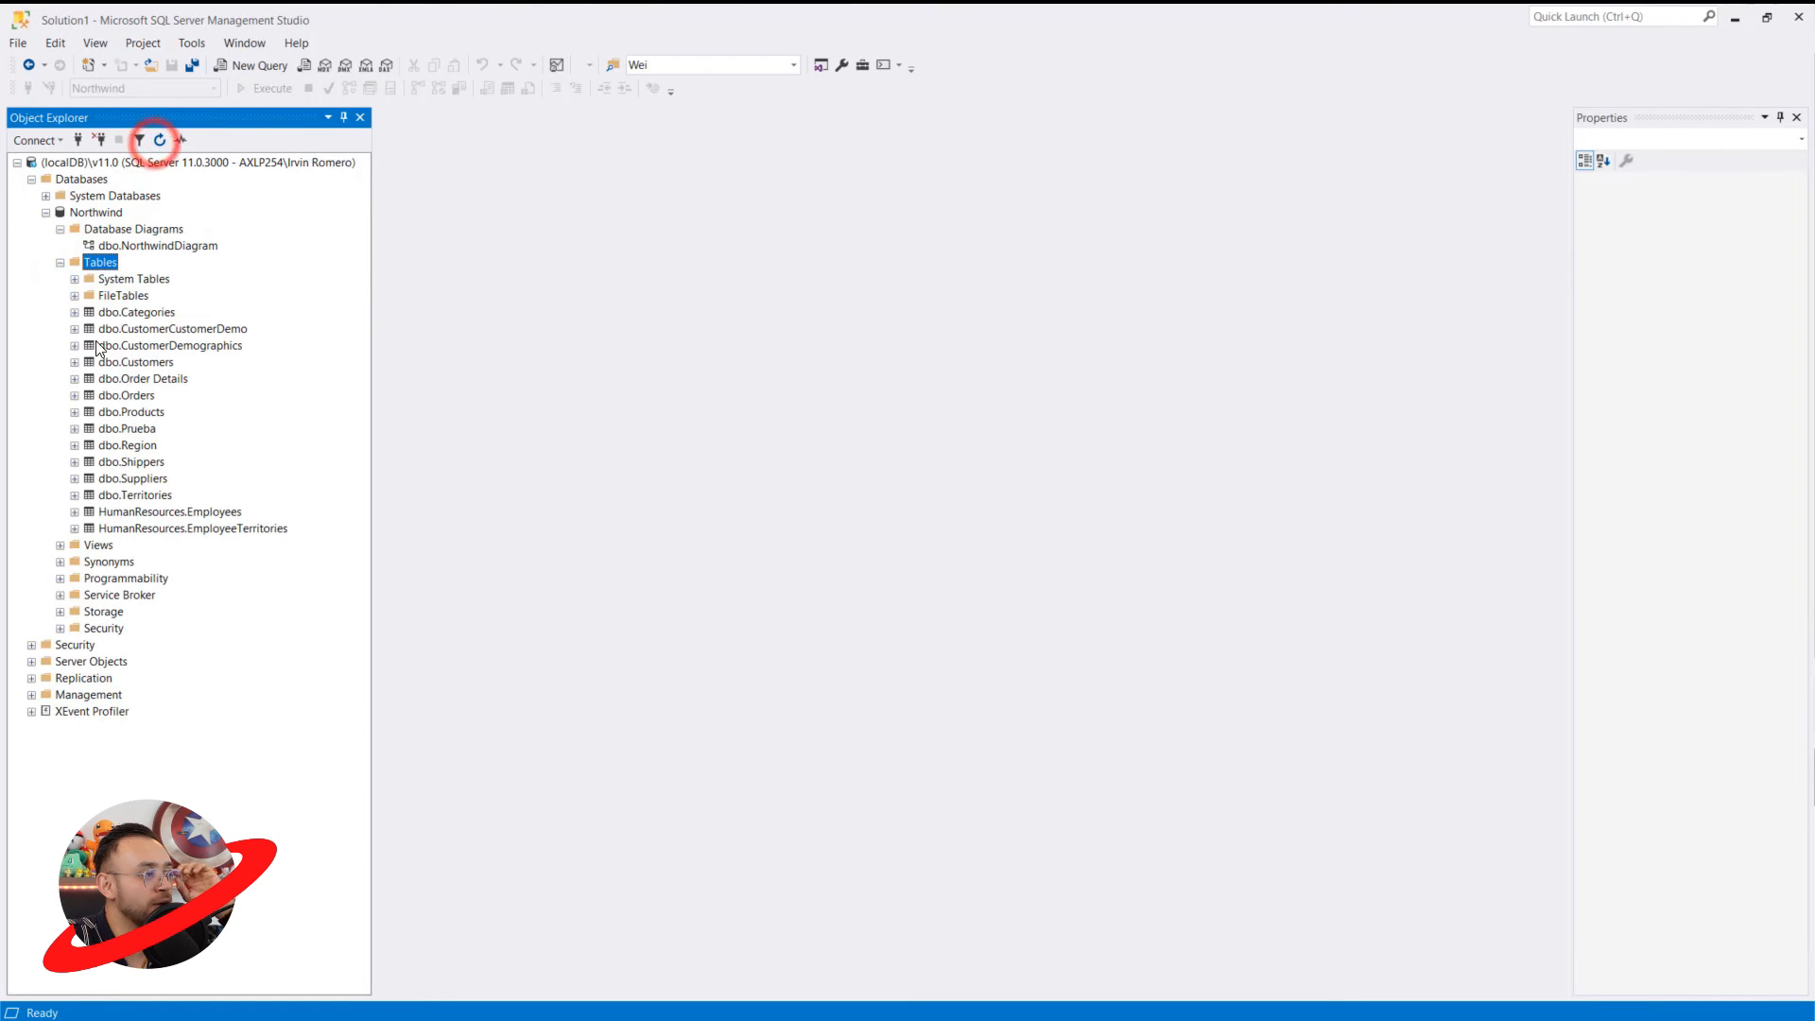
{"action": "left_click", "coordinate": [137, 430]}
{"action": "left_click", "coordinate": [75, 429]}
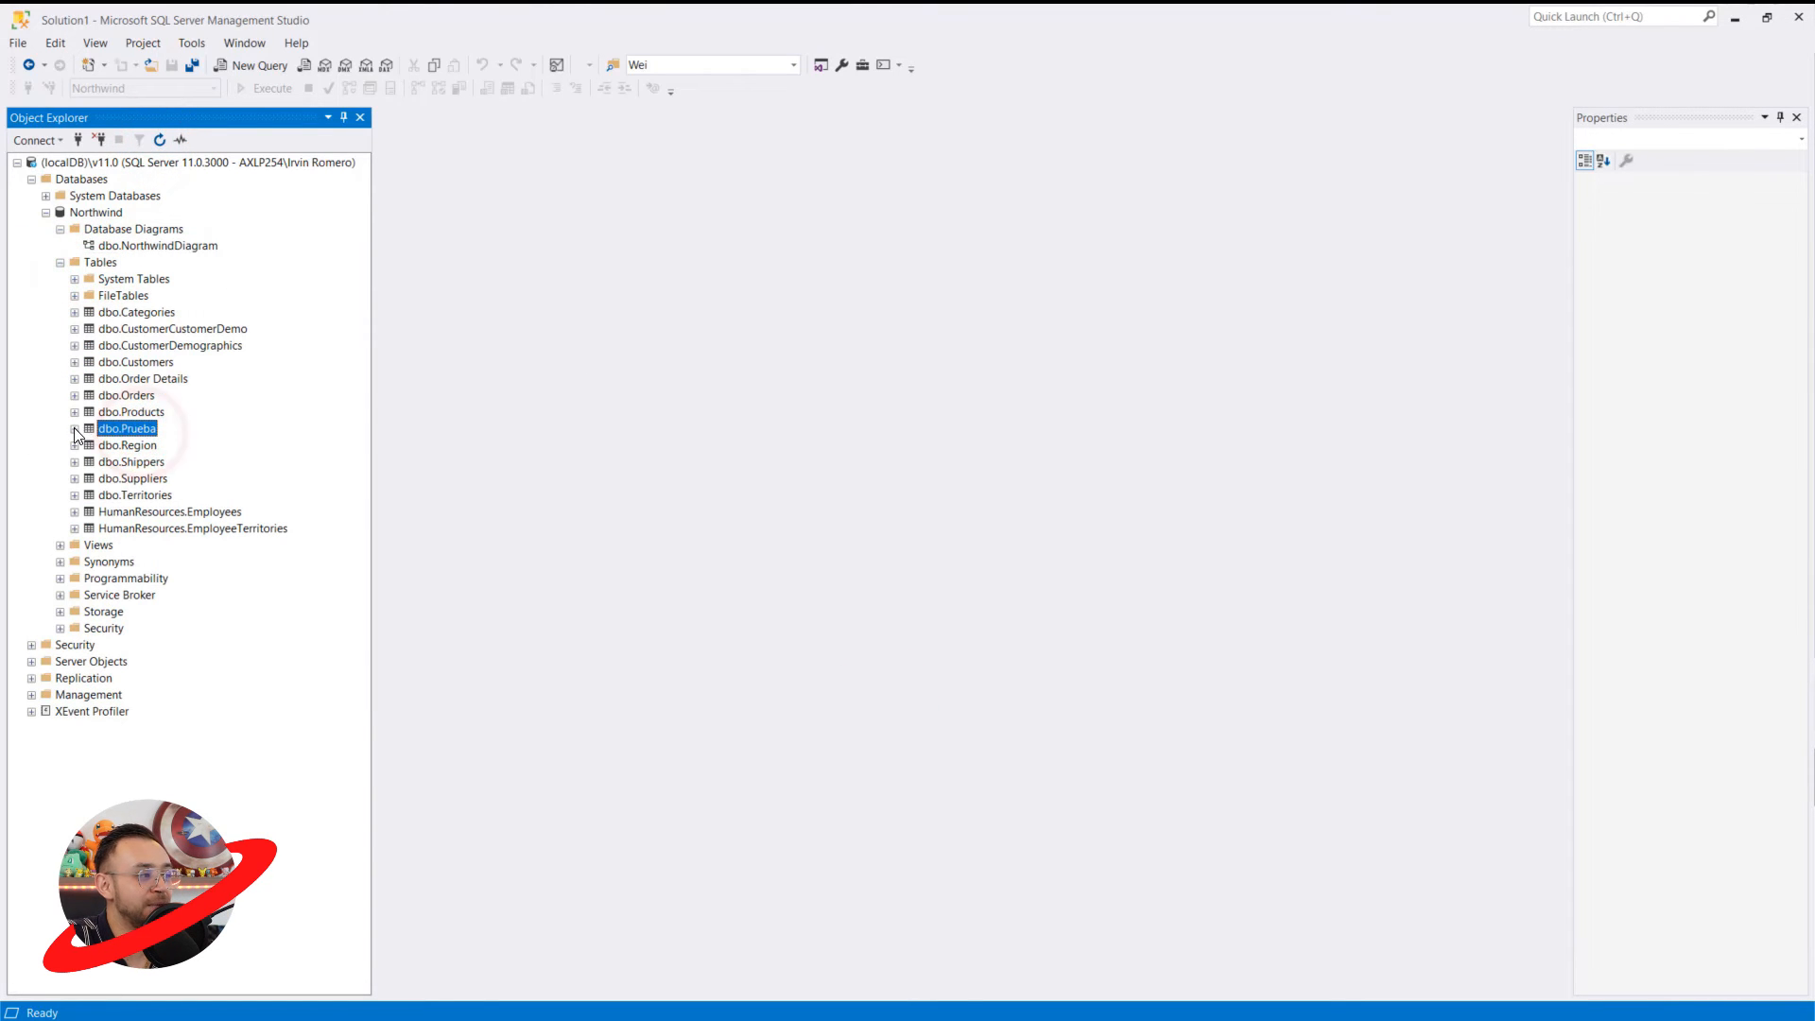
{"action": "left_click", "coordinate": [90, 444]}
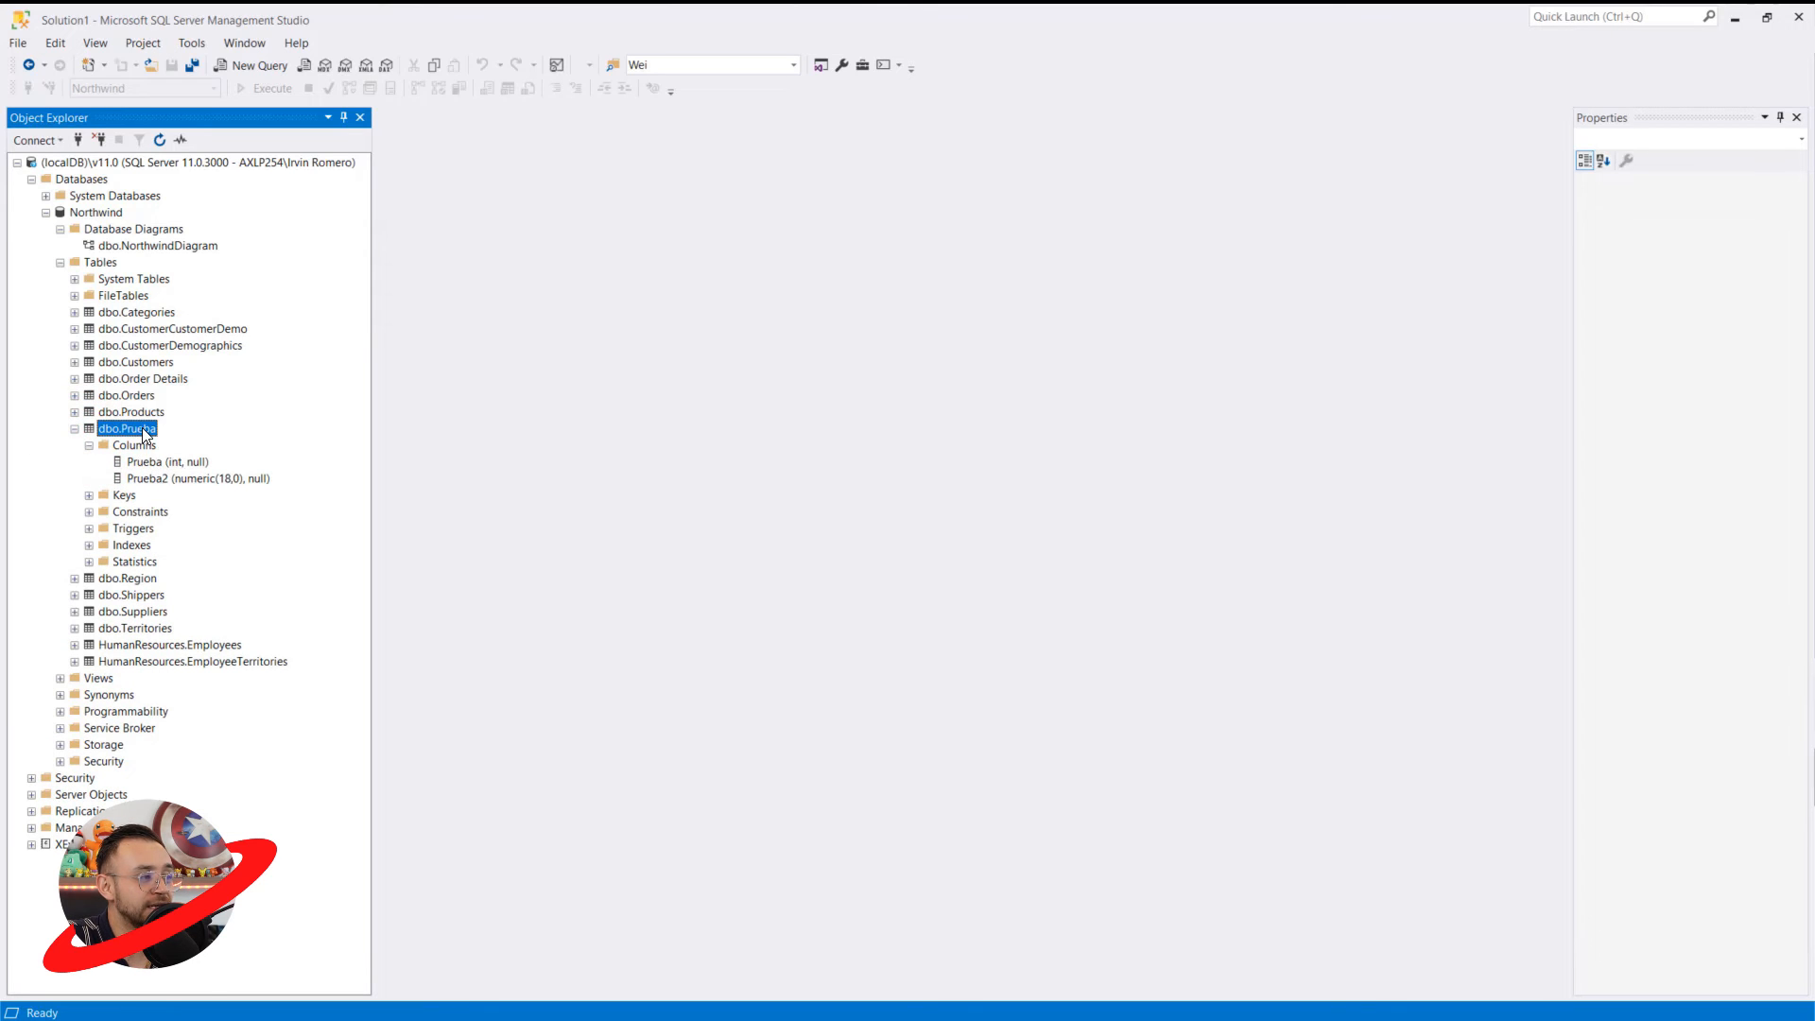
Delete the dbo.Prueba table from the Northwind database
{"action": "right_click", "coordinate": [142, 428]}
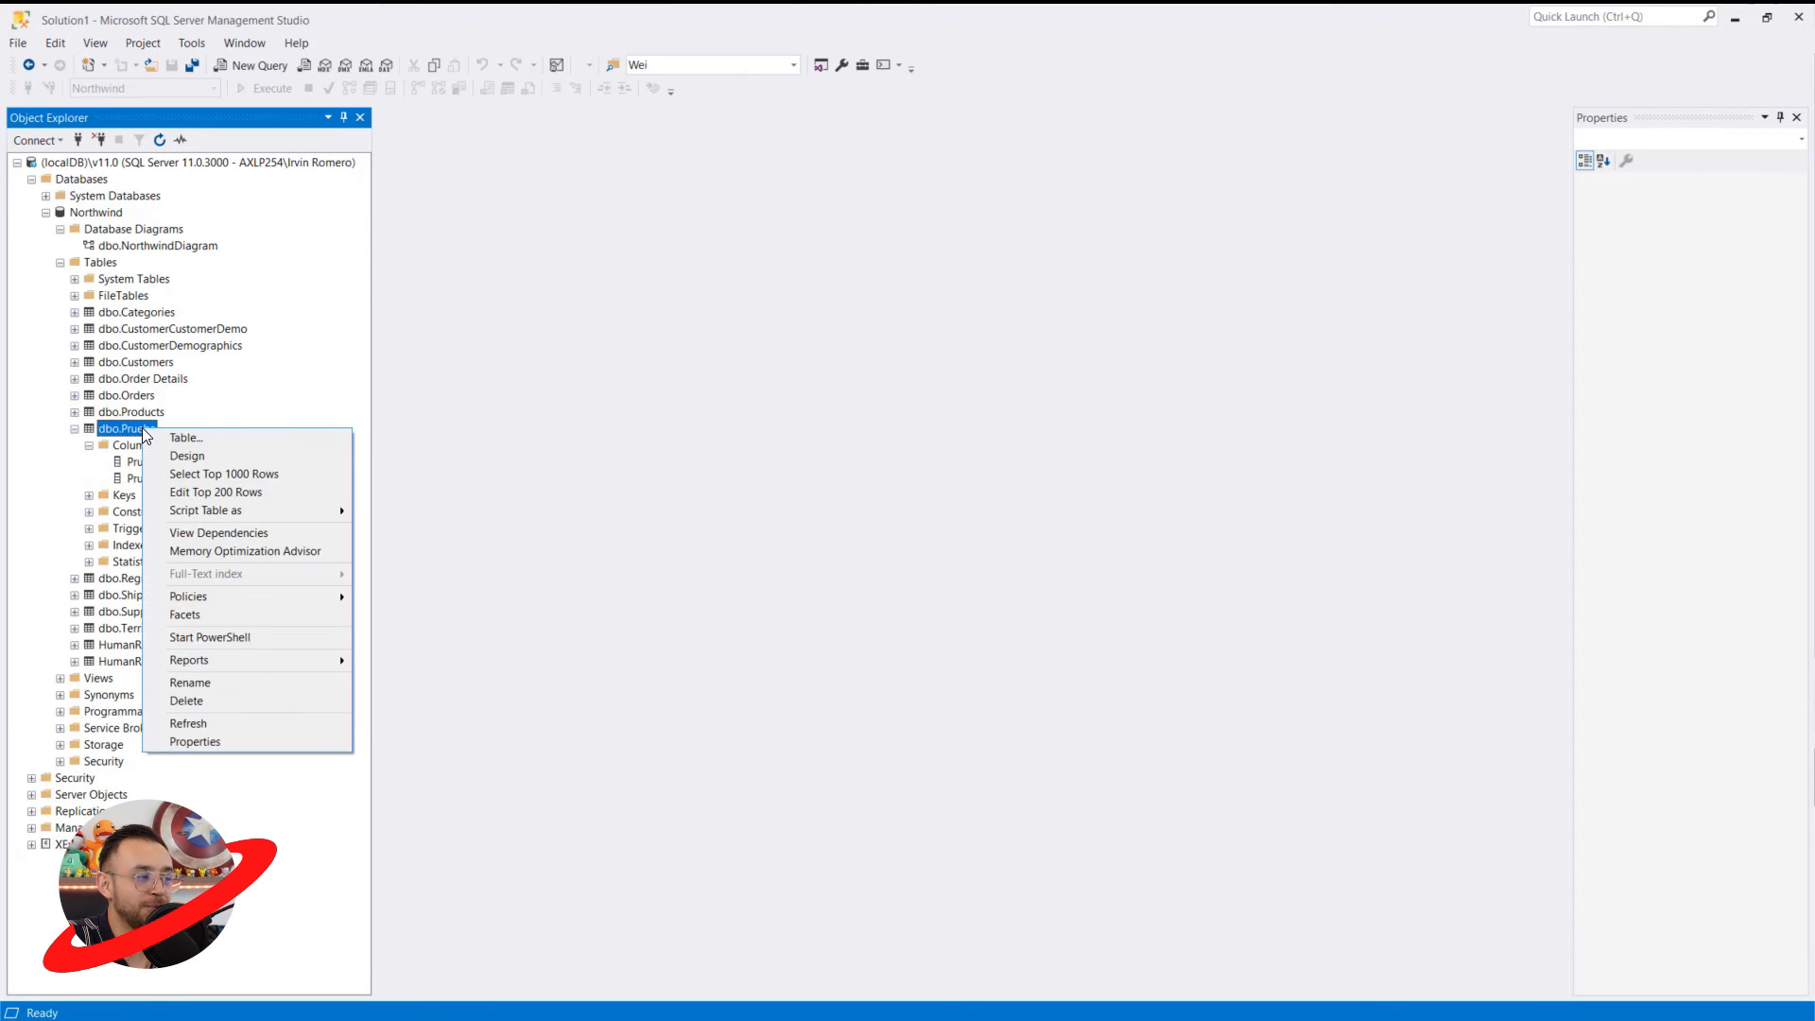
{"action": "left_click", "coordinate": [208, 699]}
{"action": "left_click", "coordinate": [1135, 799]}
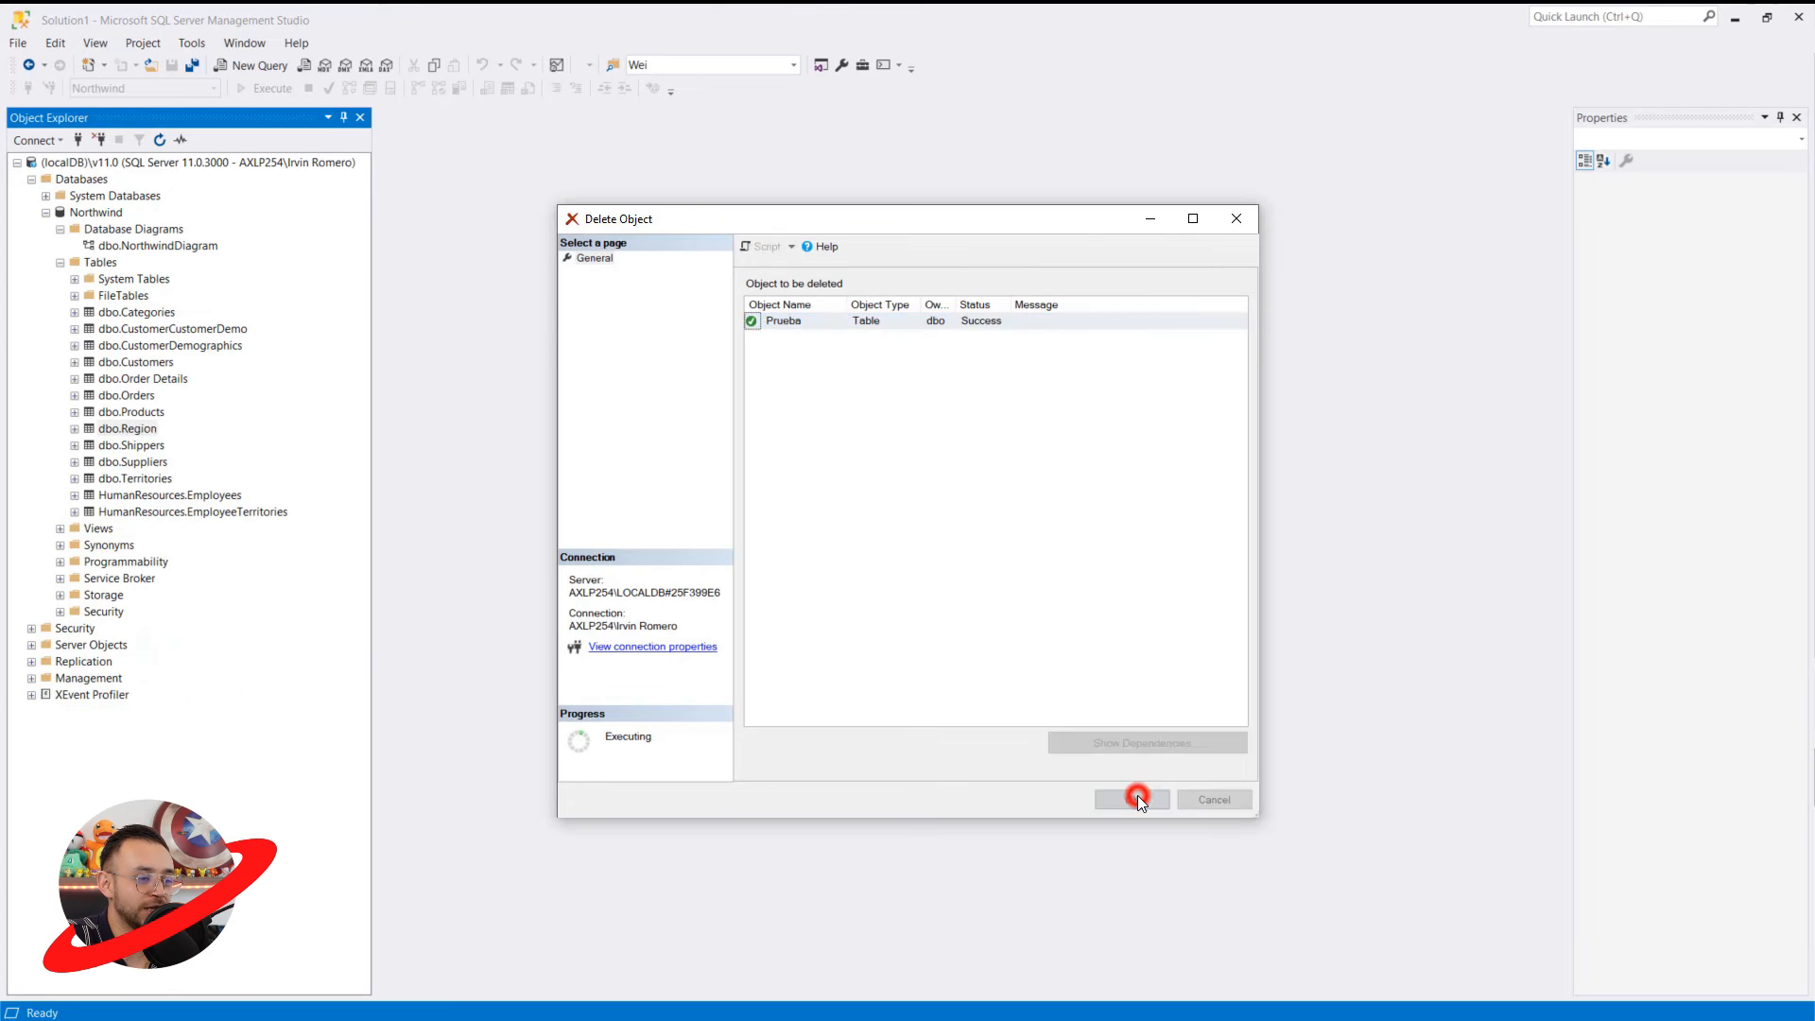
Start a new table in Northwind's Tables folder with a nullable column named Prueba of data type int
{"action": "right_click", "coordinate": [95, 263]}
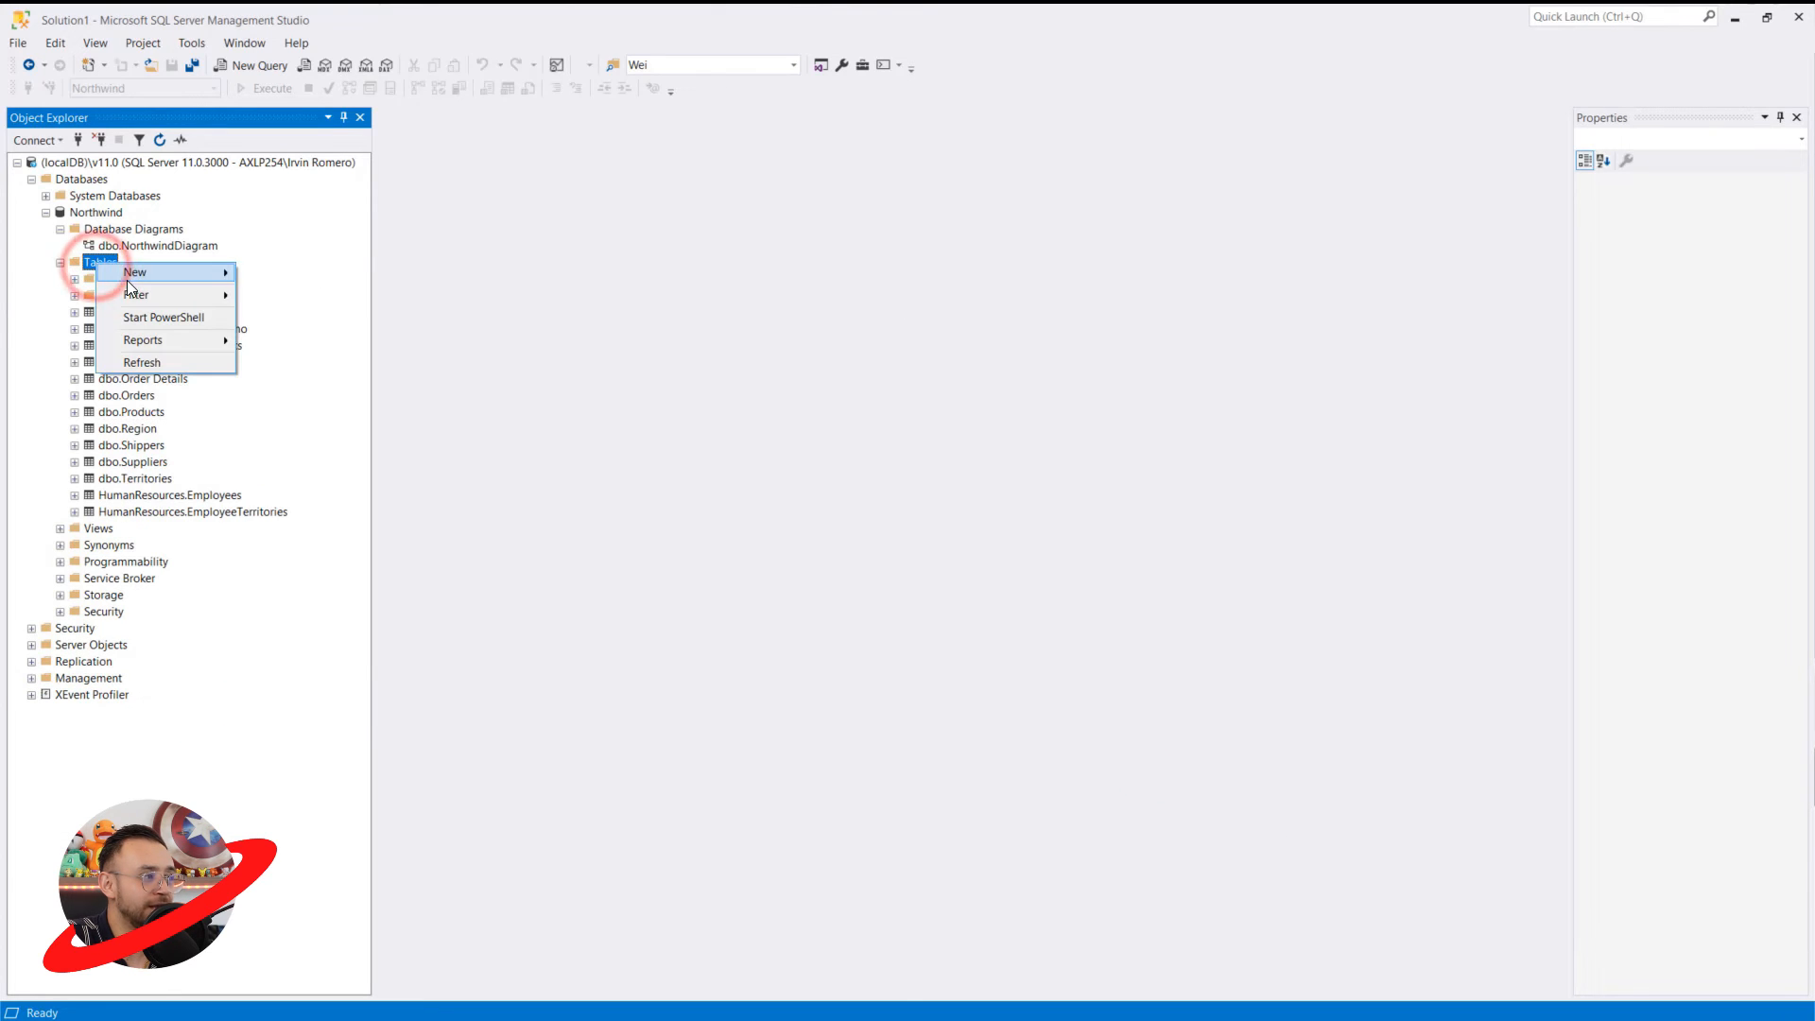
{"action": "left_click", "coordinate": [173, 274]}
{"action": "left_click", "coordinate": [317, 274]}
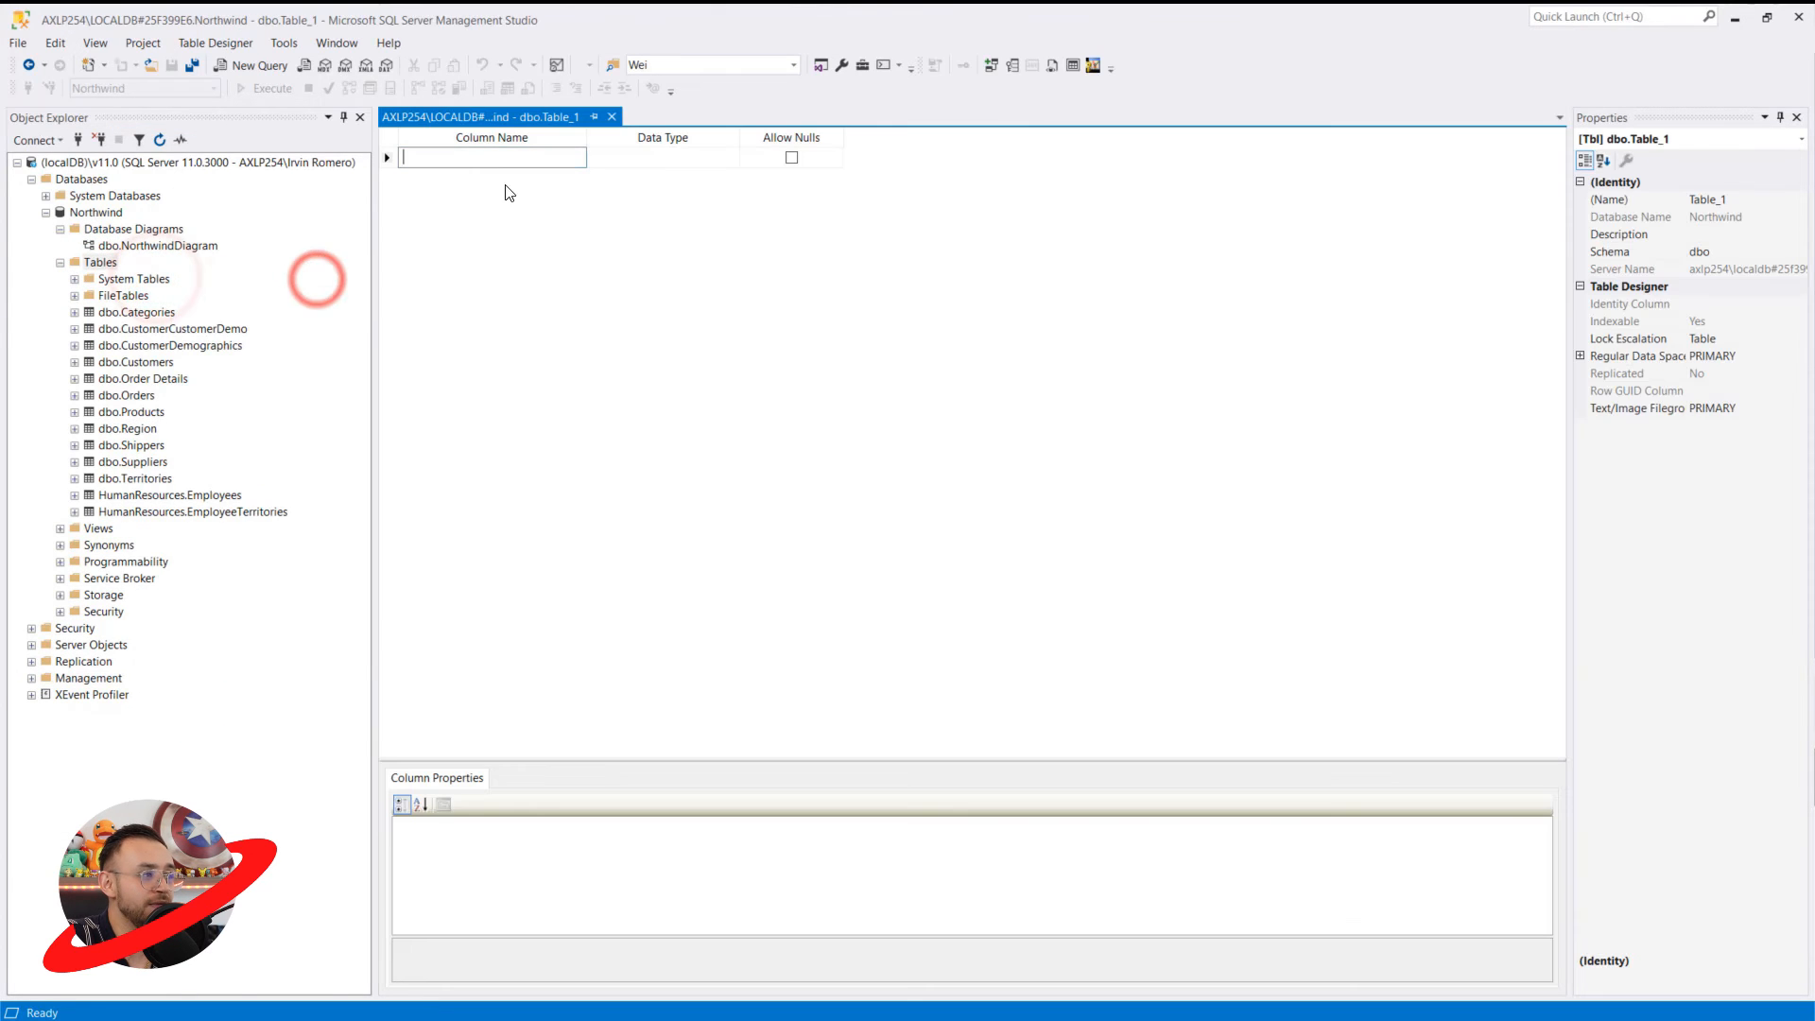
{"action": "type", "text": "Prueba"}
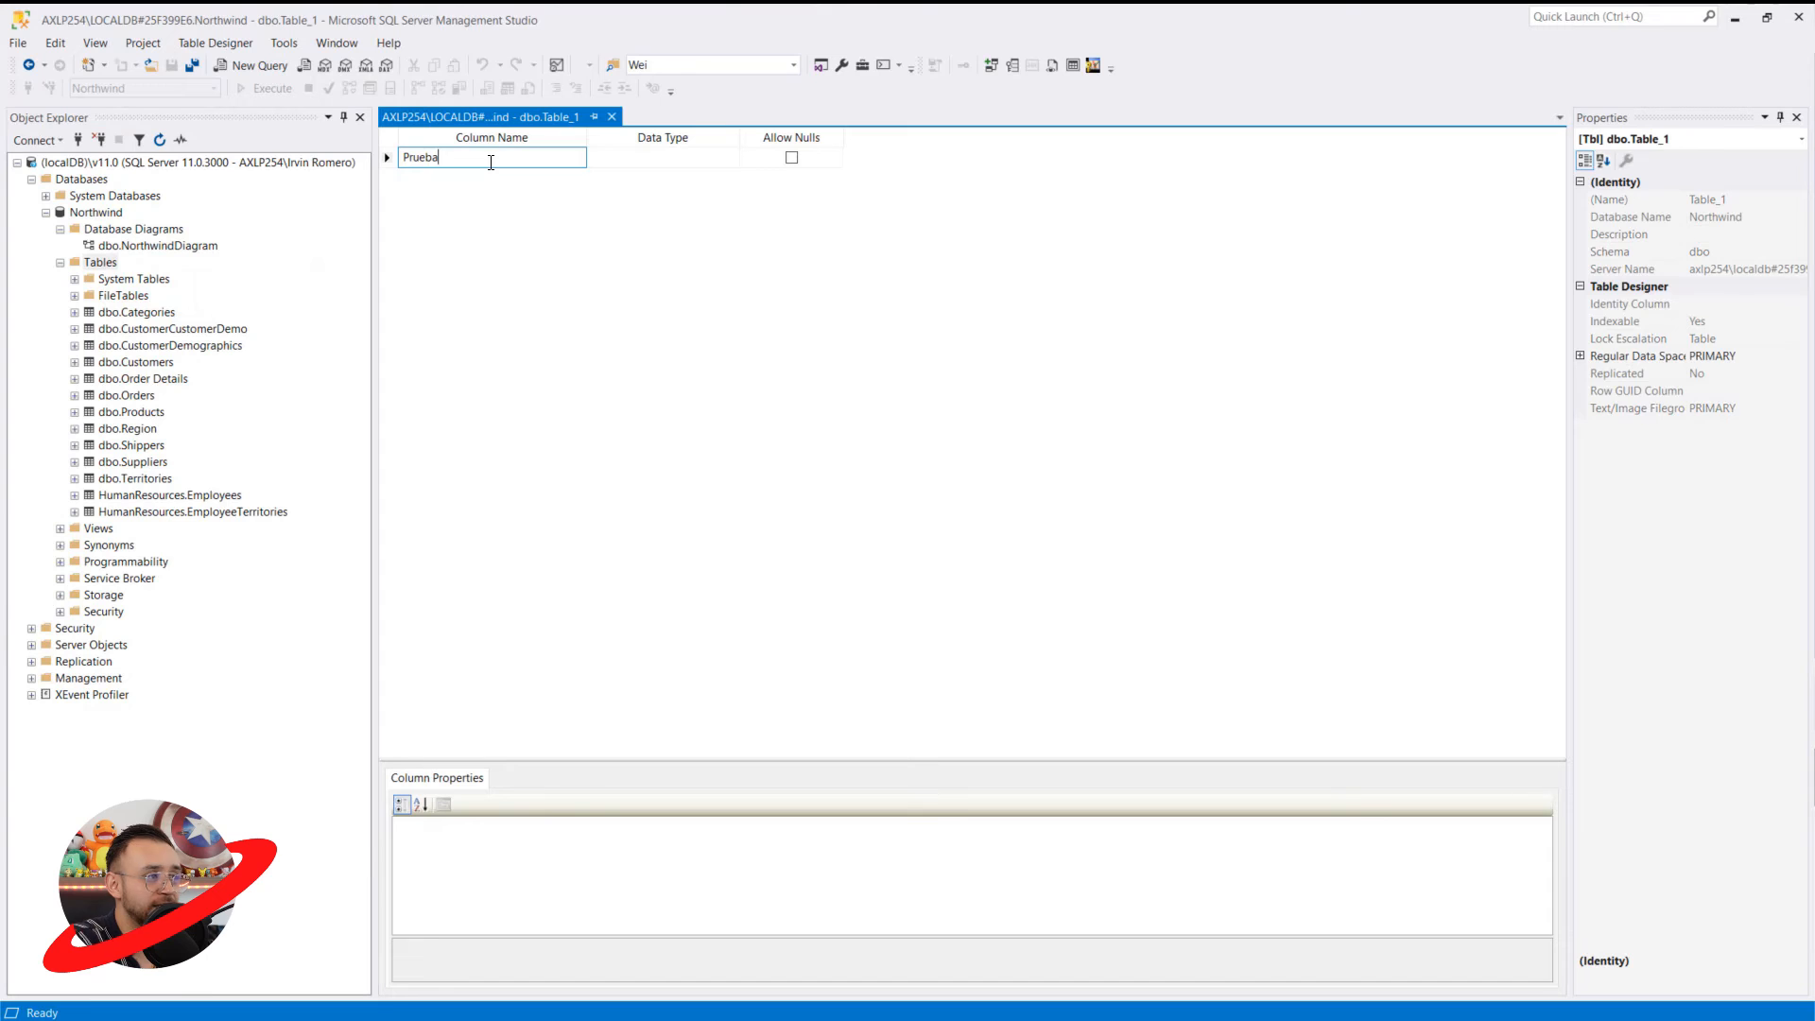
{"action": "key", "text": "Tab"}
{"action": "type", "text": "i"}
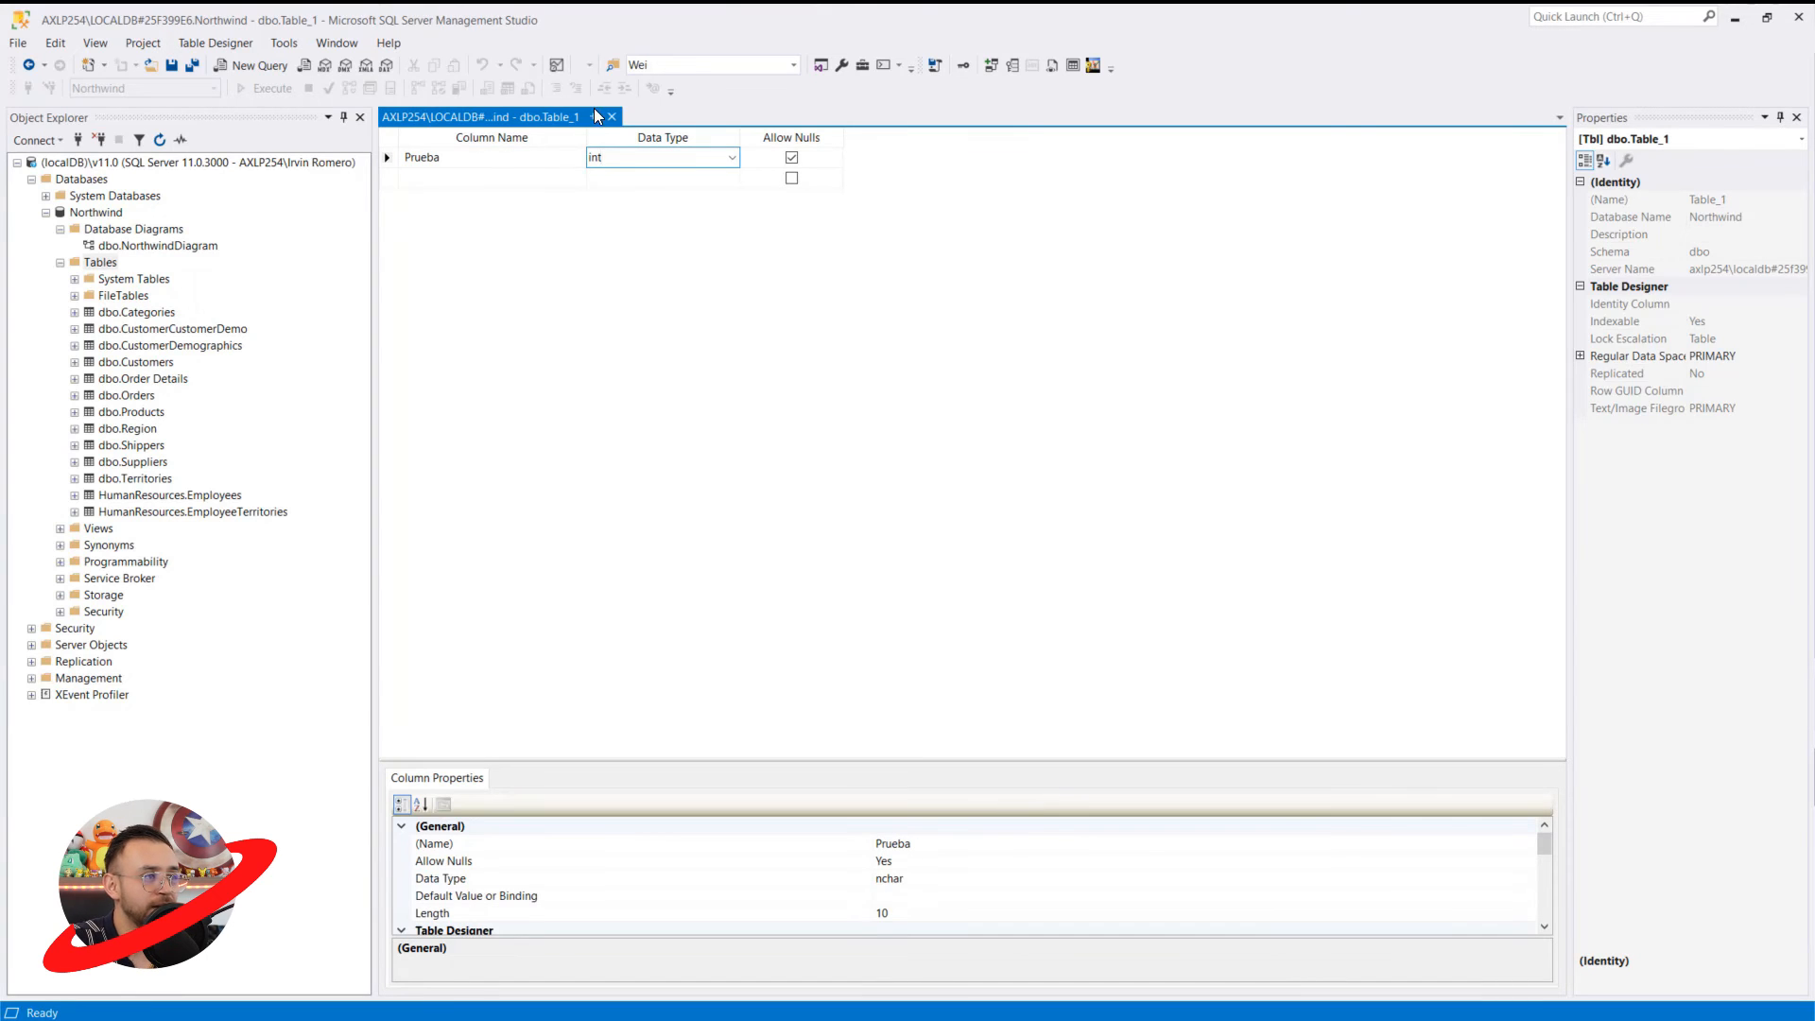
Close the table design, saving it as TablaNueva, and refresh the Northwind tables to locate dbo.TablaNueva
{"action": "left_click", "coordinate": [611, 116]}
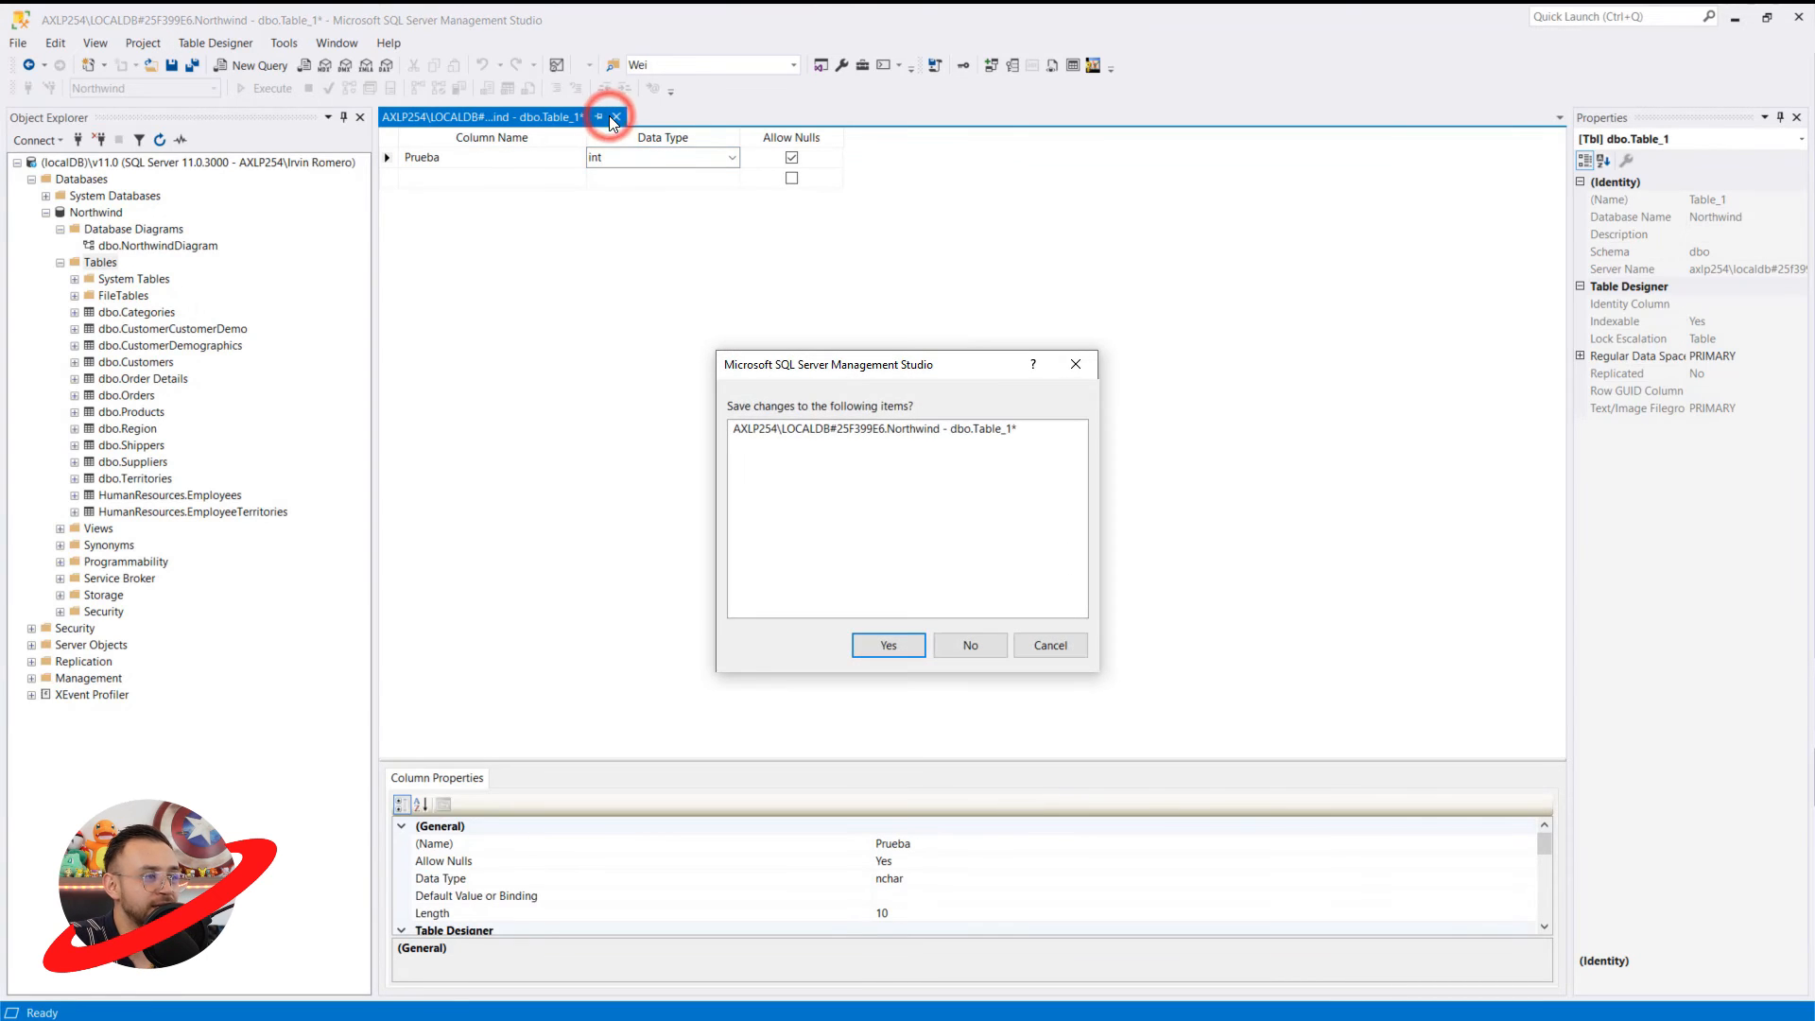
{"action": "left_click", "coordinate": [903, 653]}
{"action": "type", "text": "TablaNueva"}
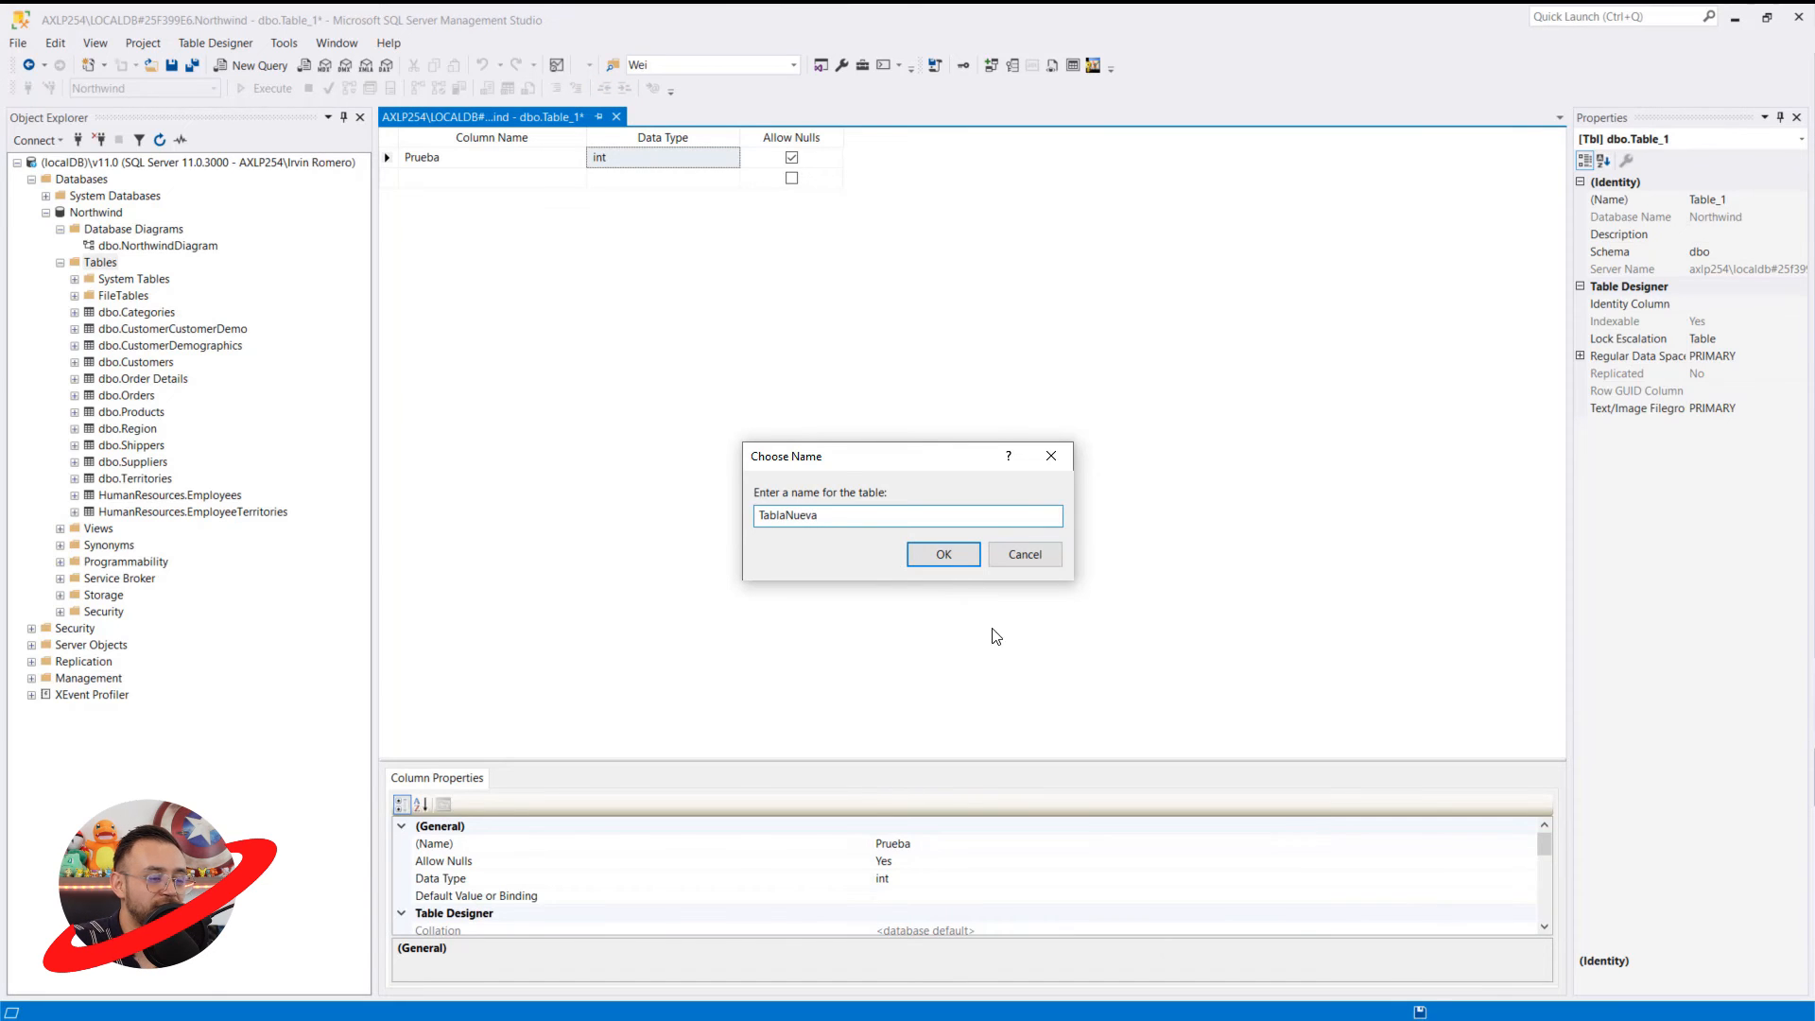
{"action": "left_click", "coordinate": [943, 557]}
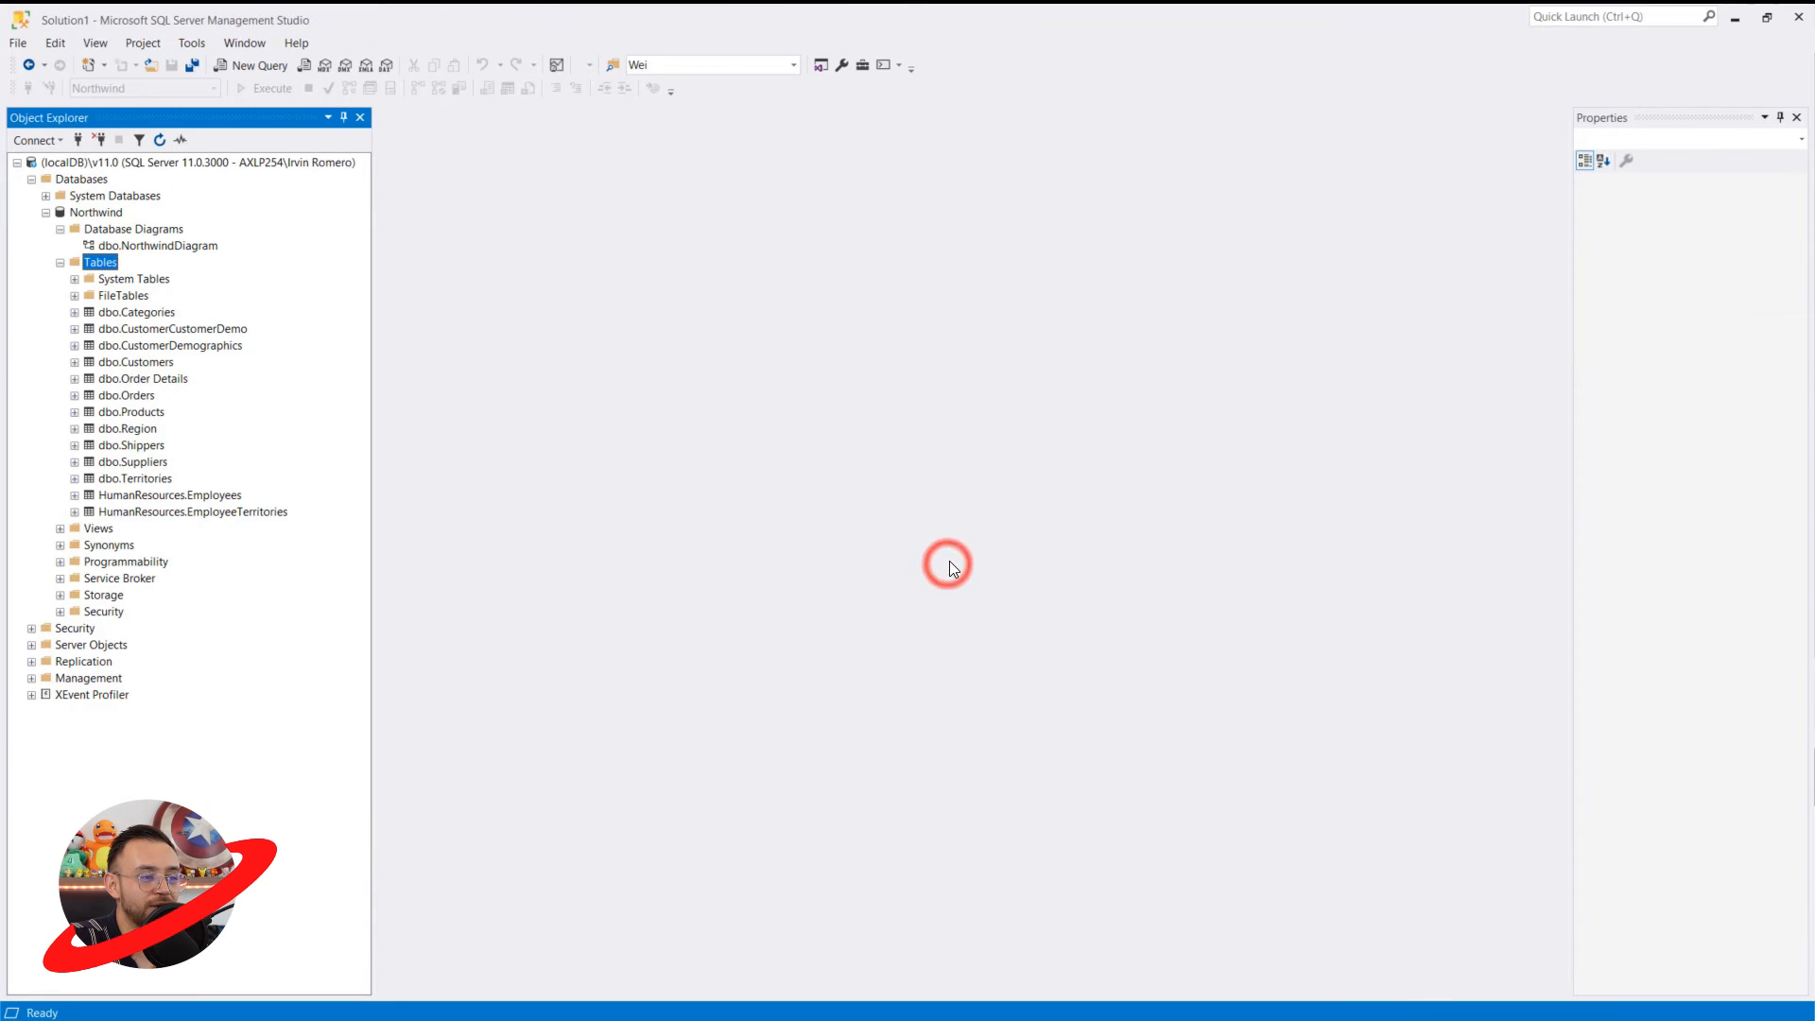
{"action": "left_click", "coordinate": [159, 139]}
{"action": "left_click", "coordinate": [148, 481]}
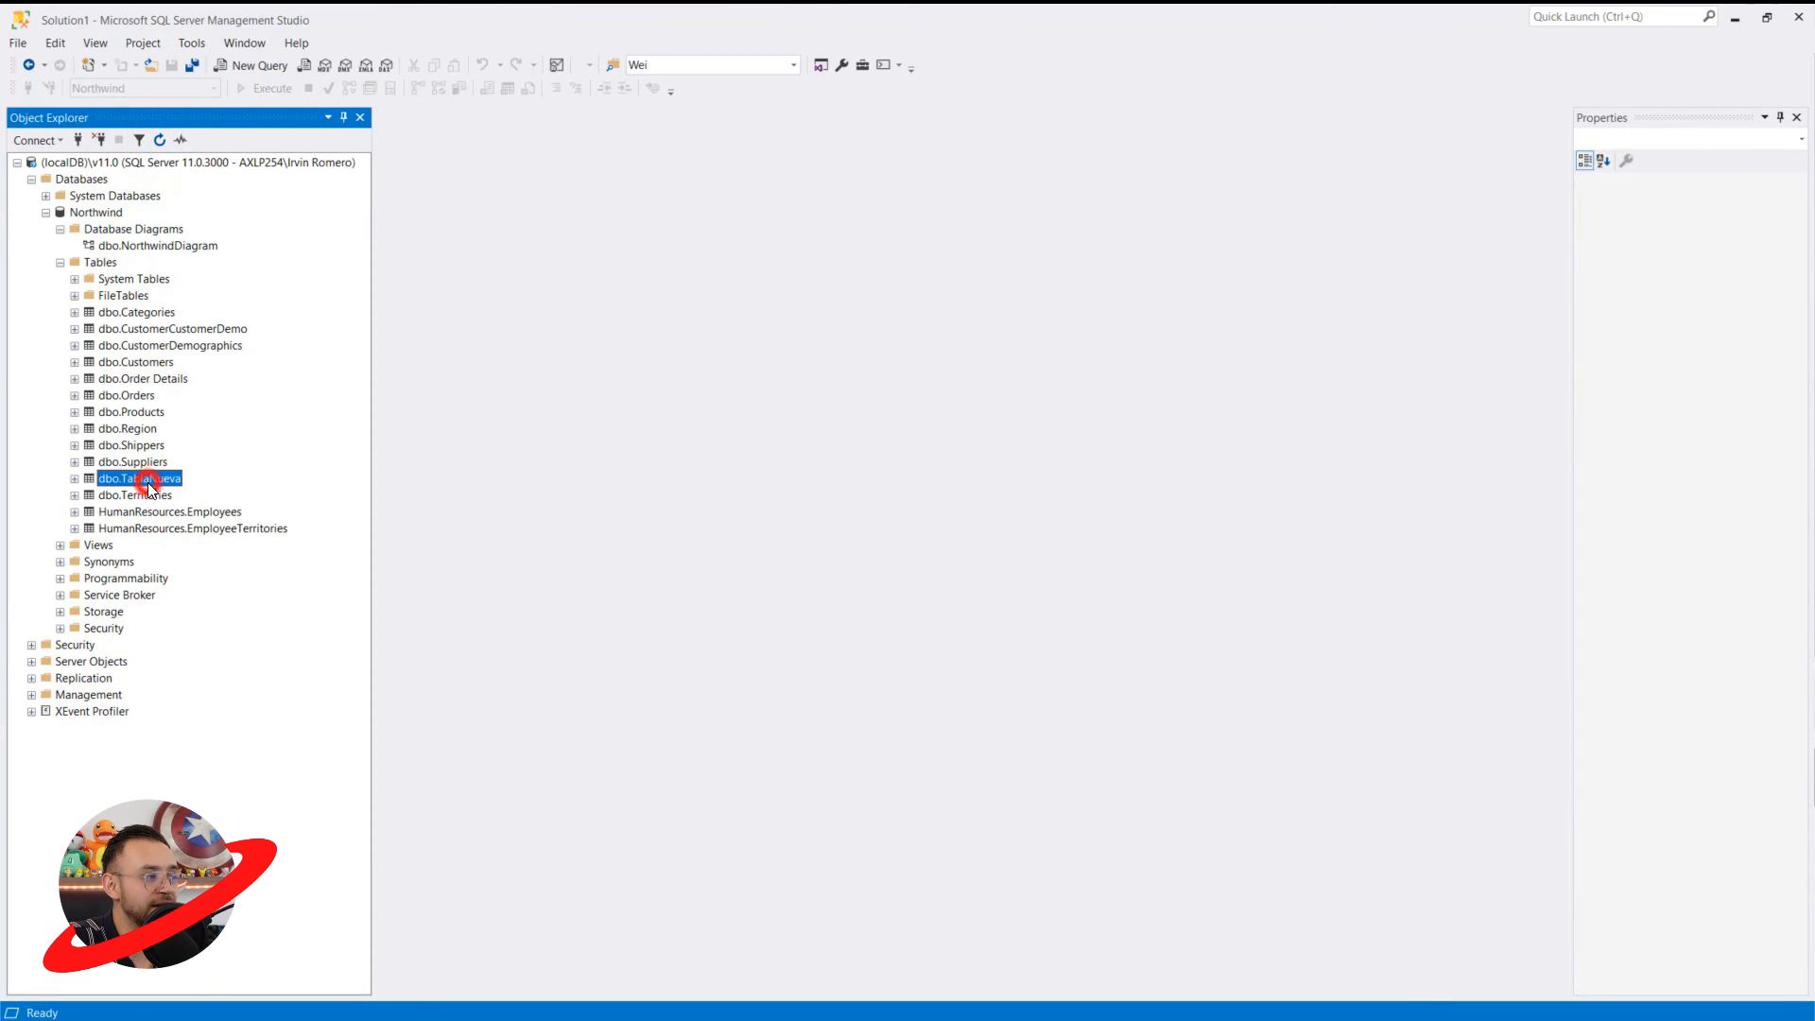
Open NorthwindDiagram and add the existing TablaNueva table to it
{"action": "double_click", "coordinate": [132, 246]}
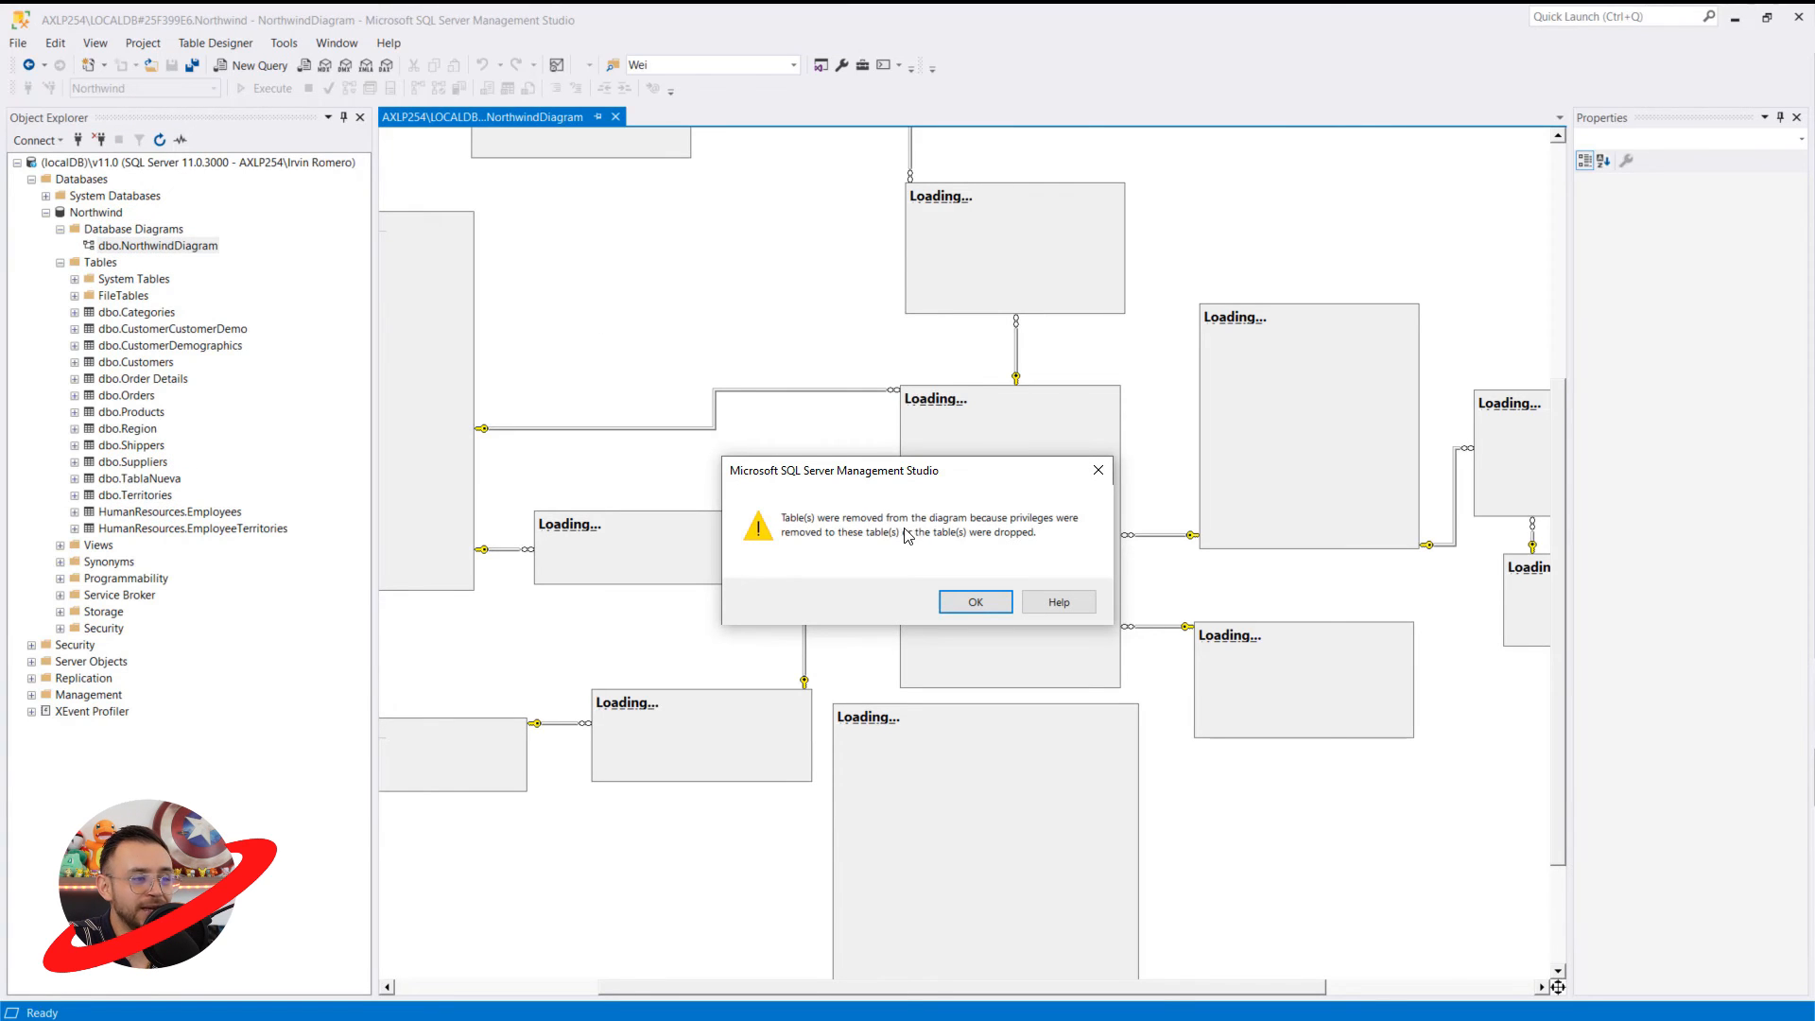
{"action": "left_click", "coordinate": [977, 602]}
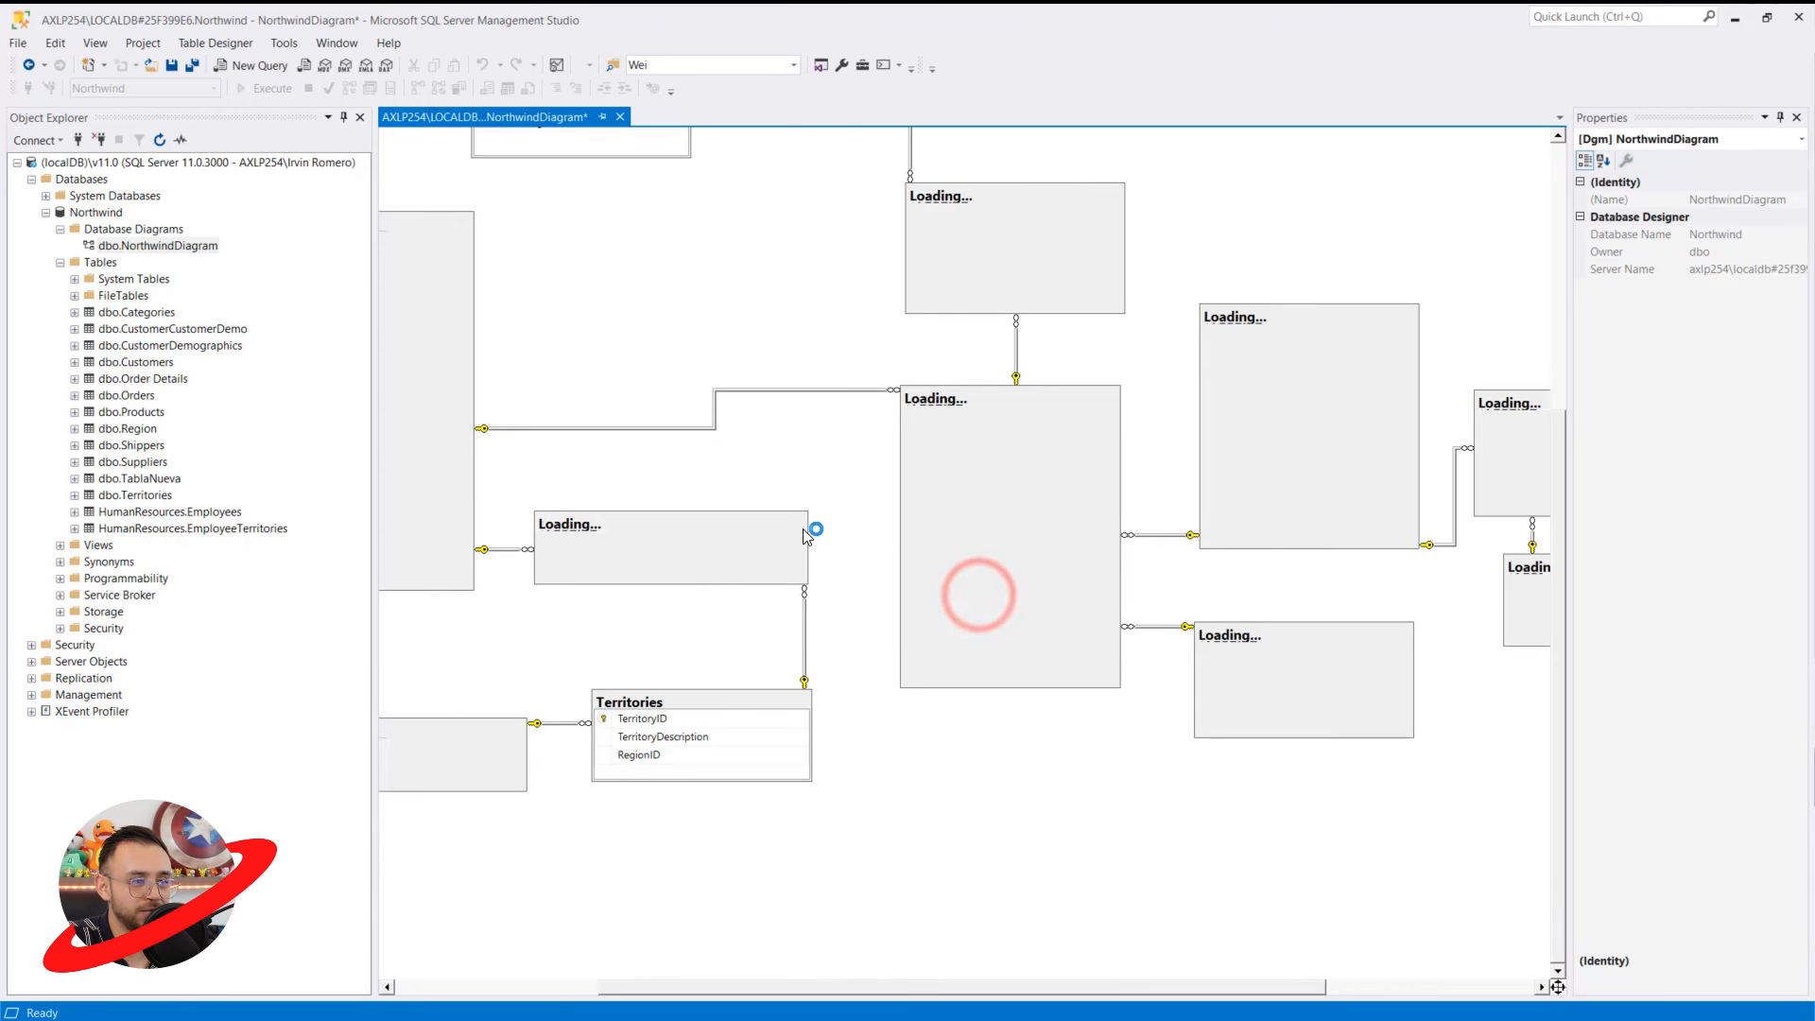
{"action": "right_click", "coordinate": [751, 327]}
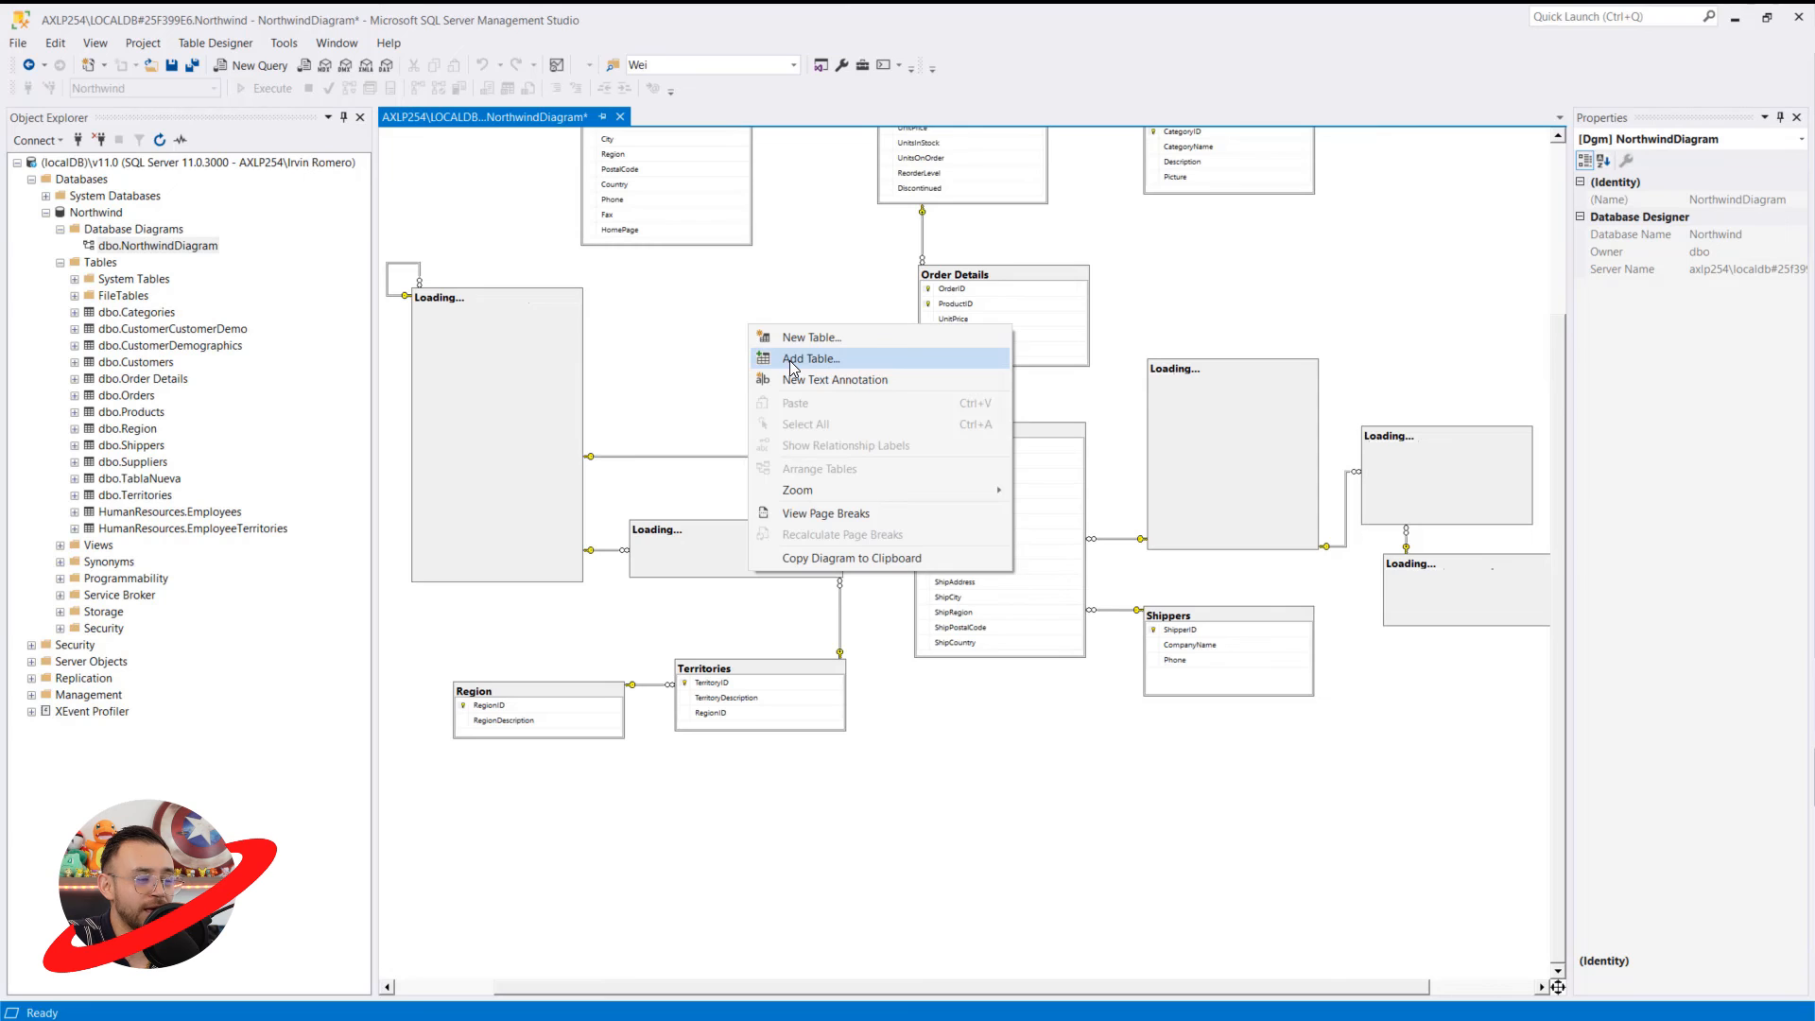
{"action": "left_click", "coordinate": [792, 363]}
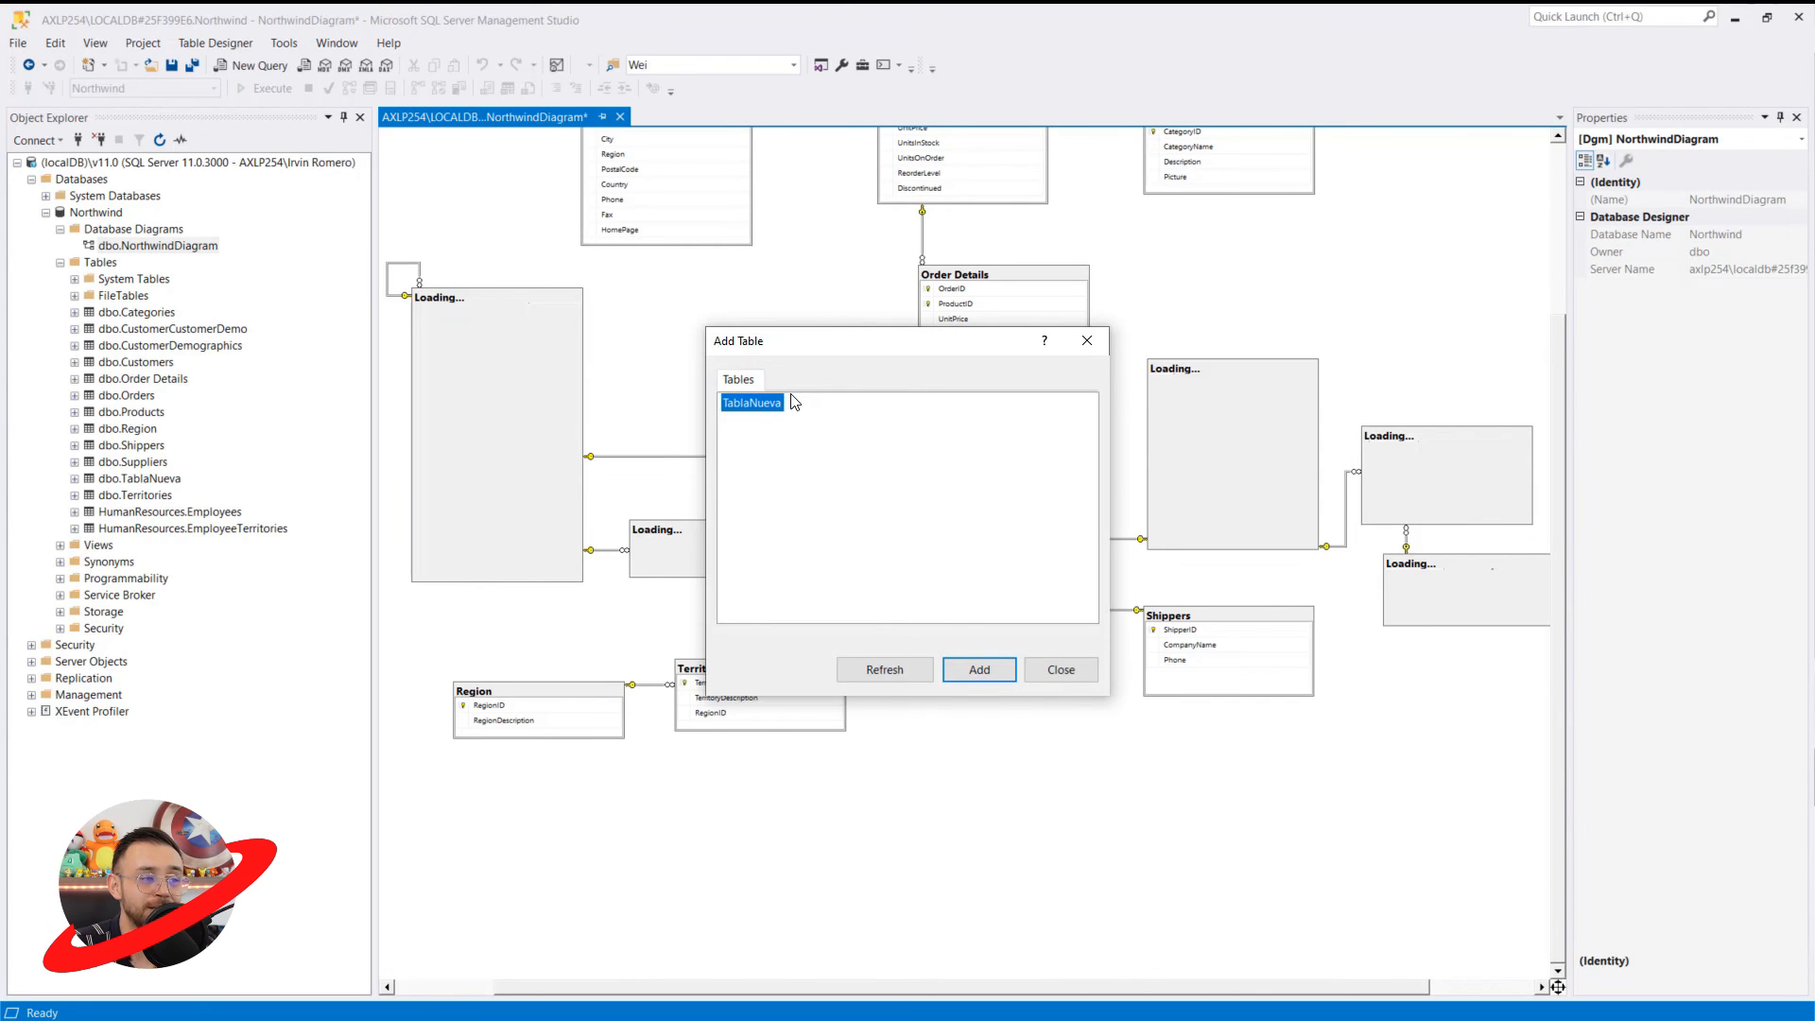
{"action": "left_click", "coordinate": [974, 671]}
{"action": "left_click", "coordinate": [1083, 678]}
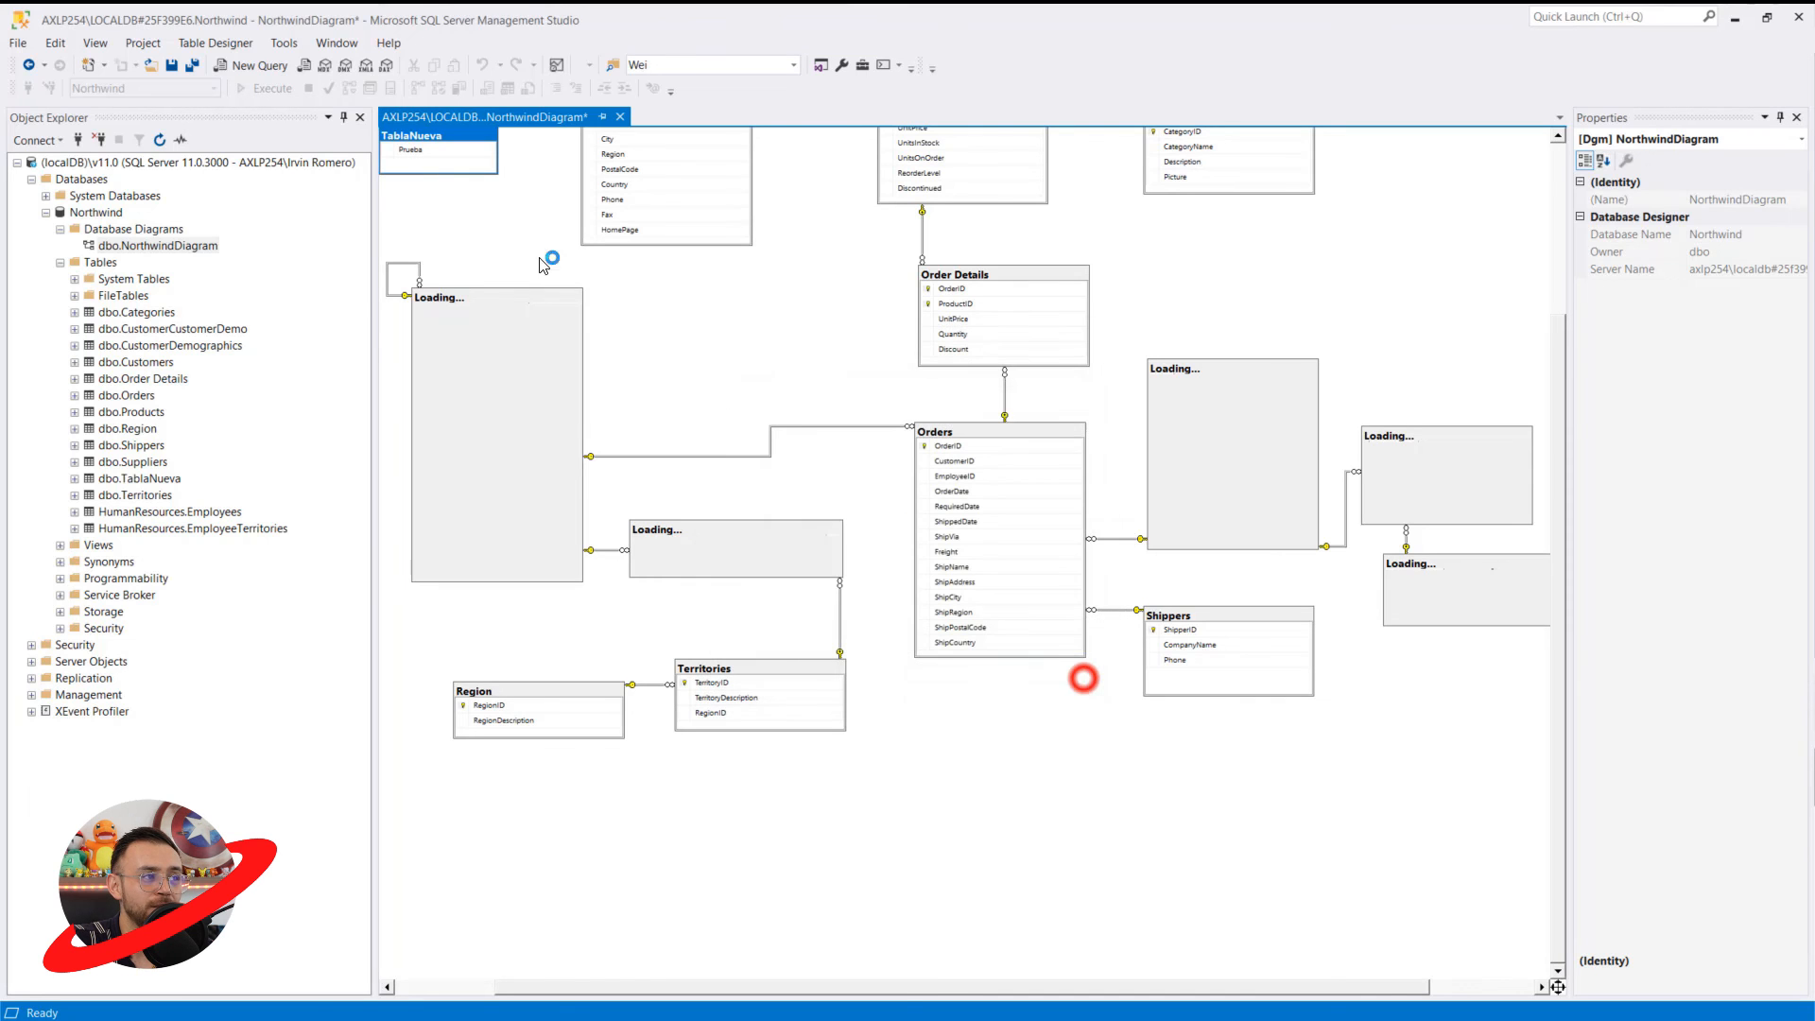
Move TablaNueva to the empty area below the Orders table and remove it from the diagram
{"action": "left_click_drag", "start_coordinate": [452, 147], "coordinate": [697, 333]}
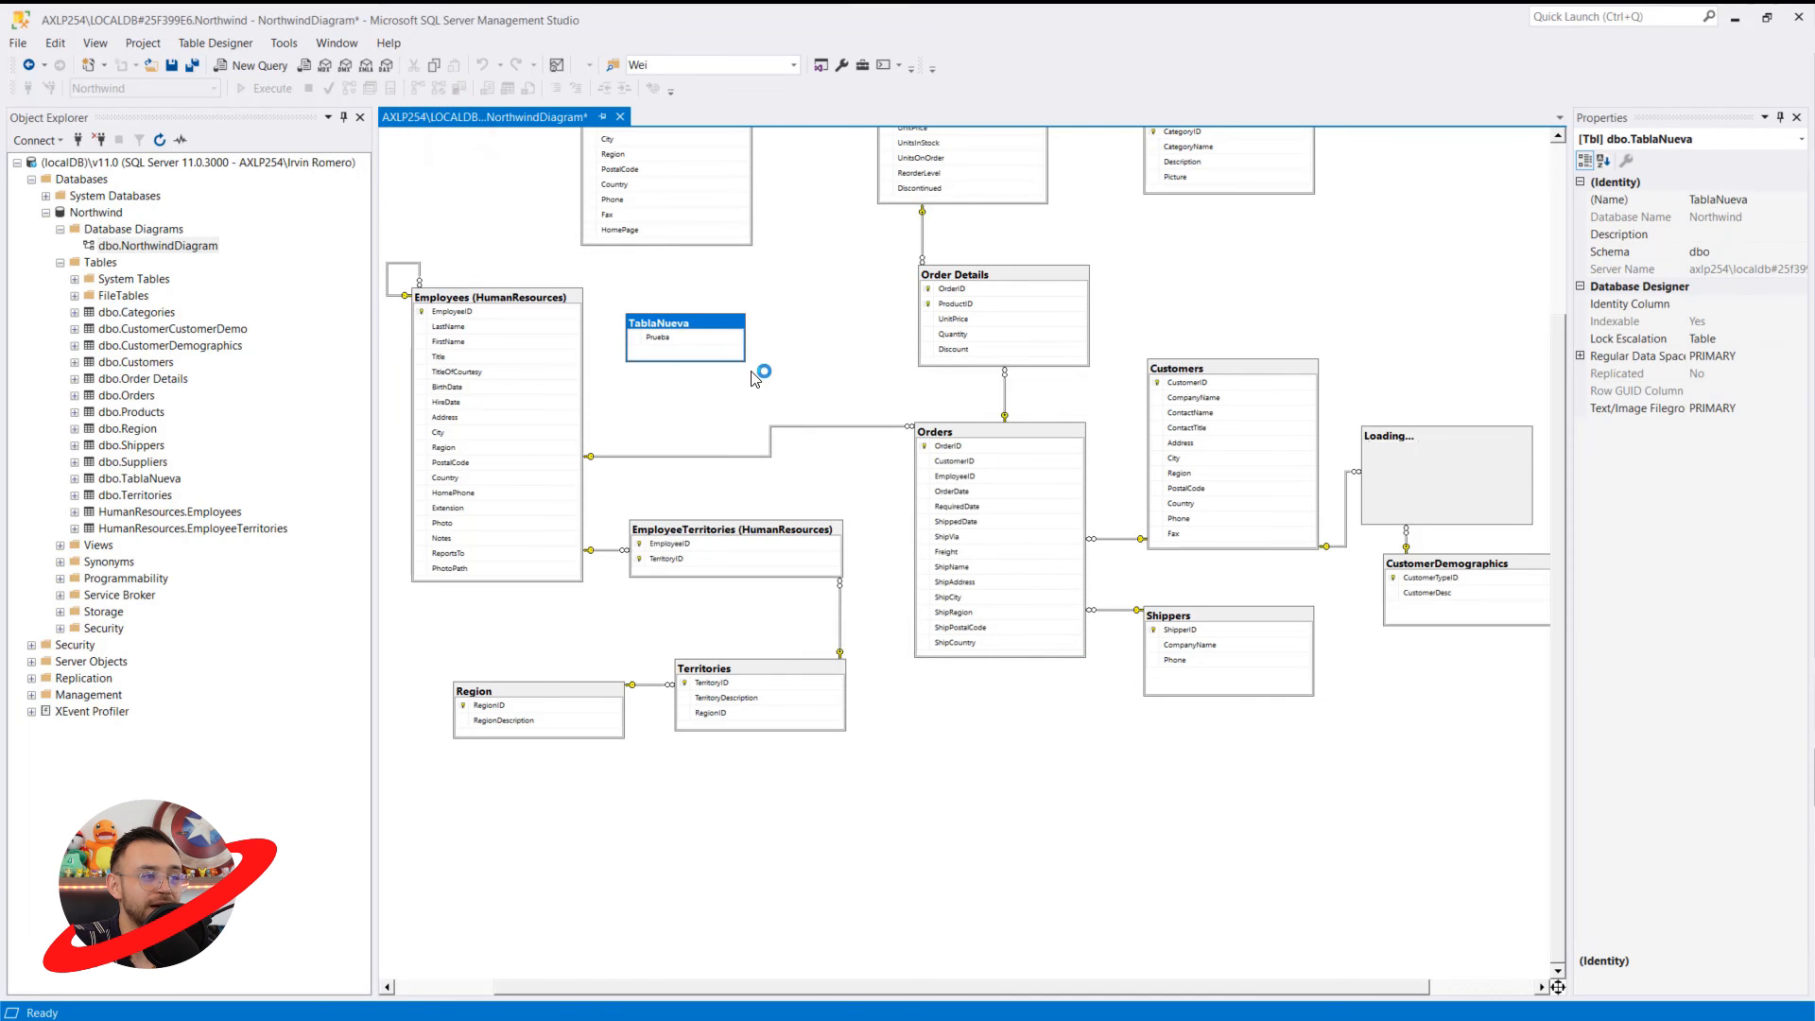
{"action": "left_click_drag", "start_coordinate": [844, 491], "coordinate": [964, 725]}
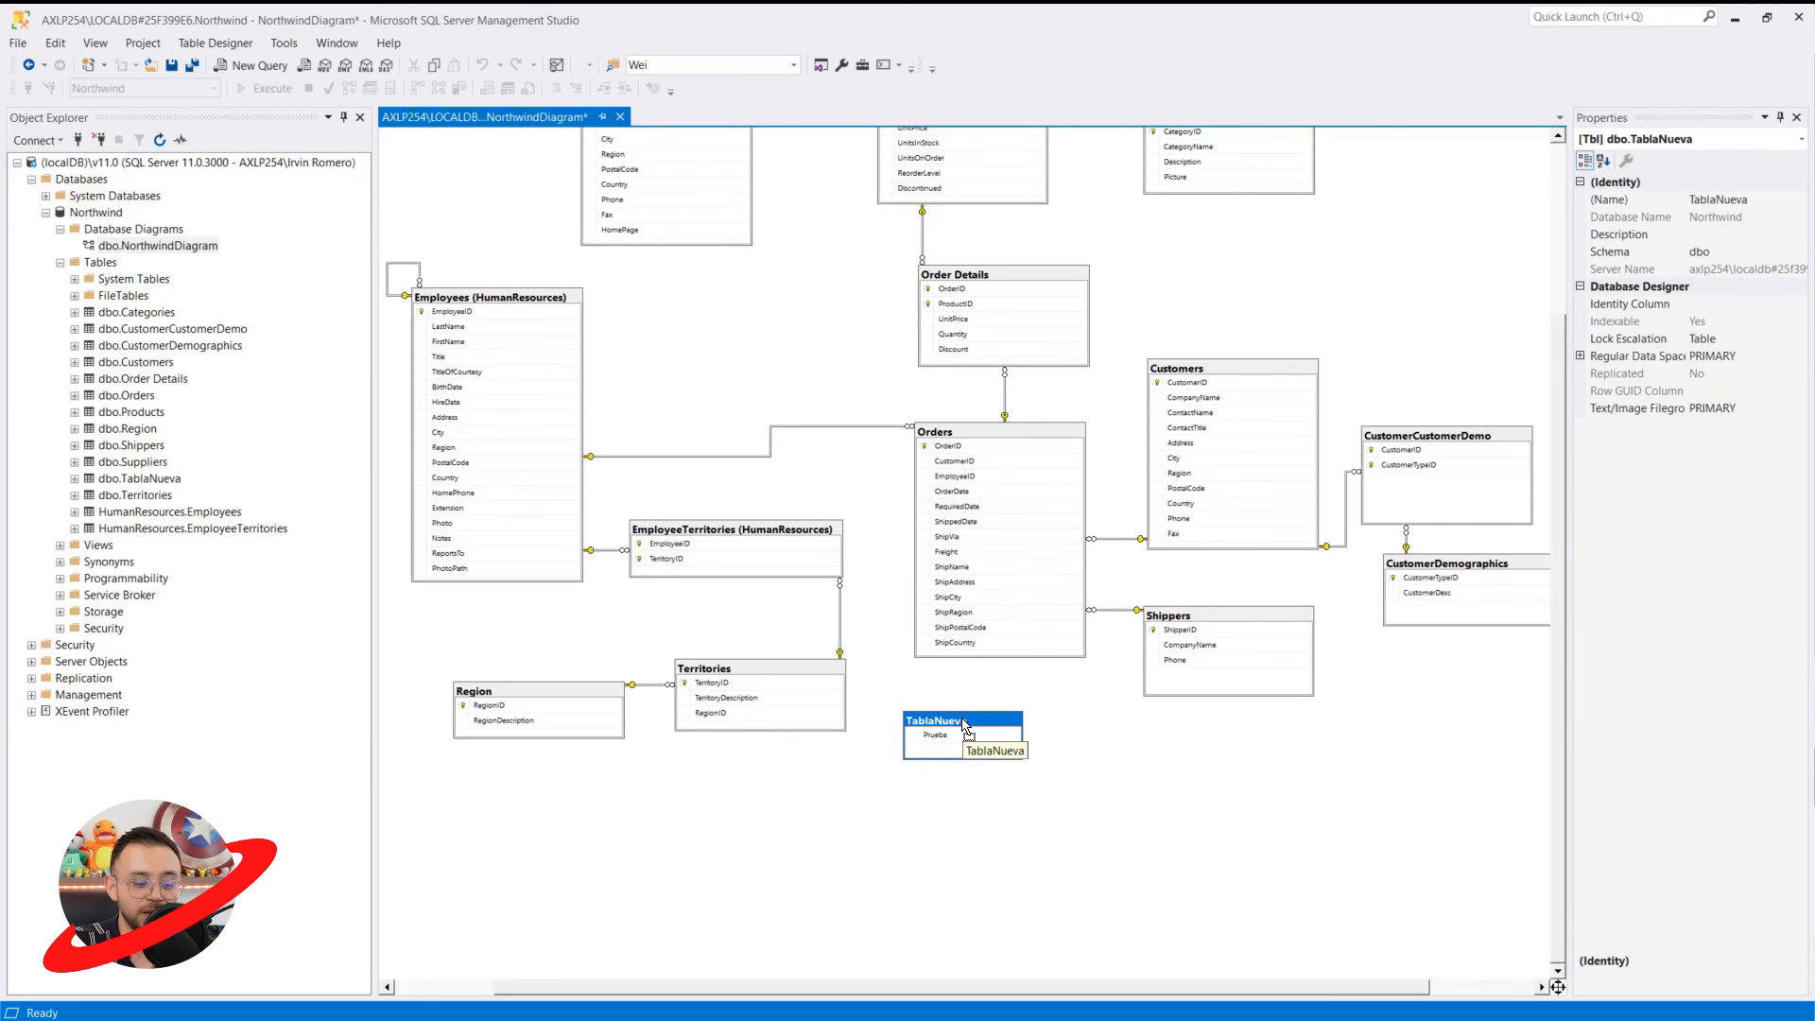
{"action": "key", "text": "Delete"}
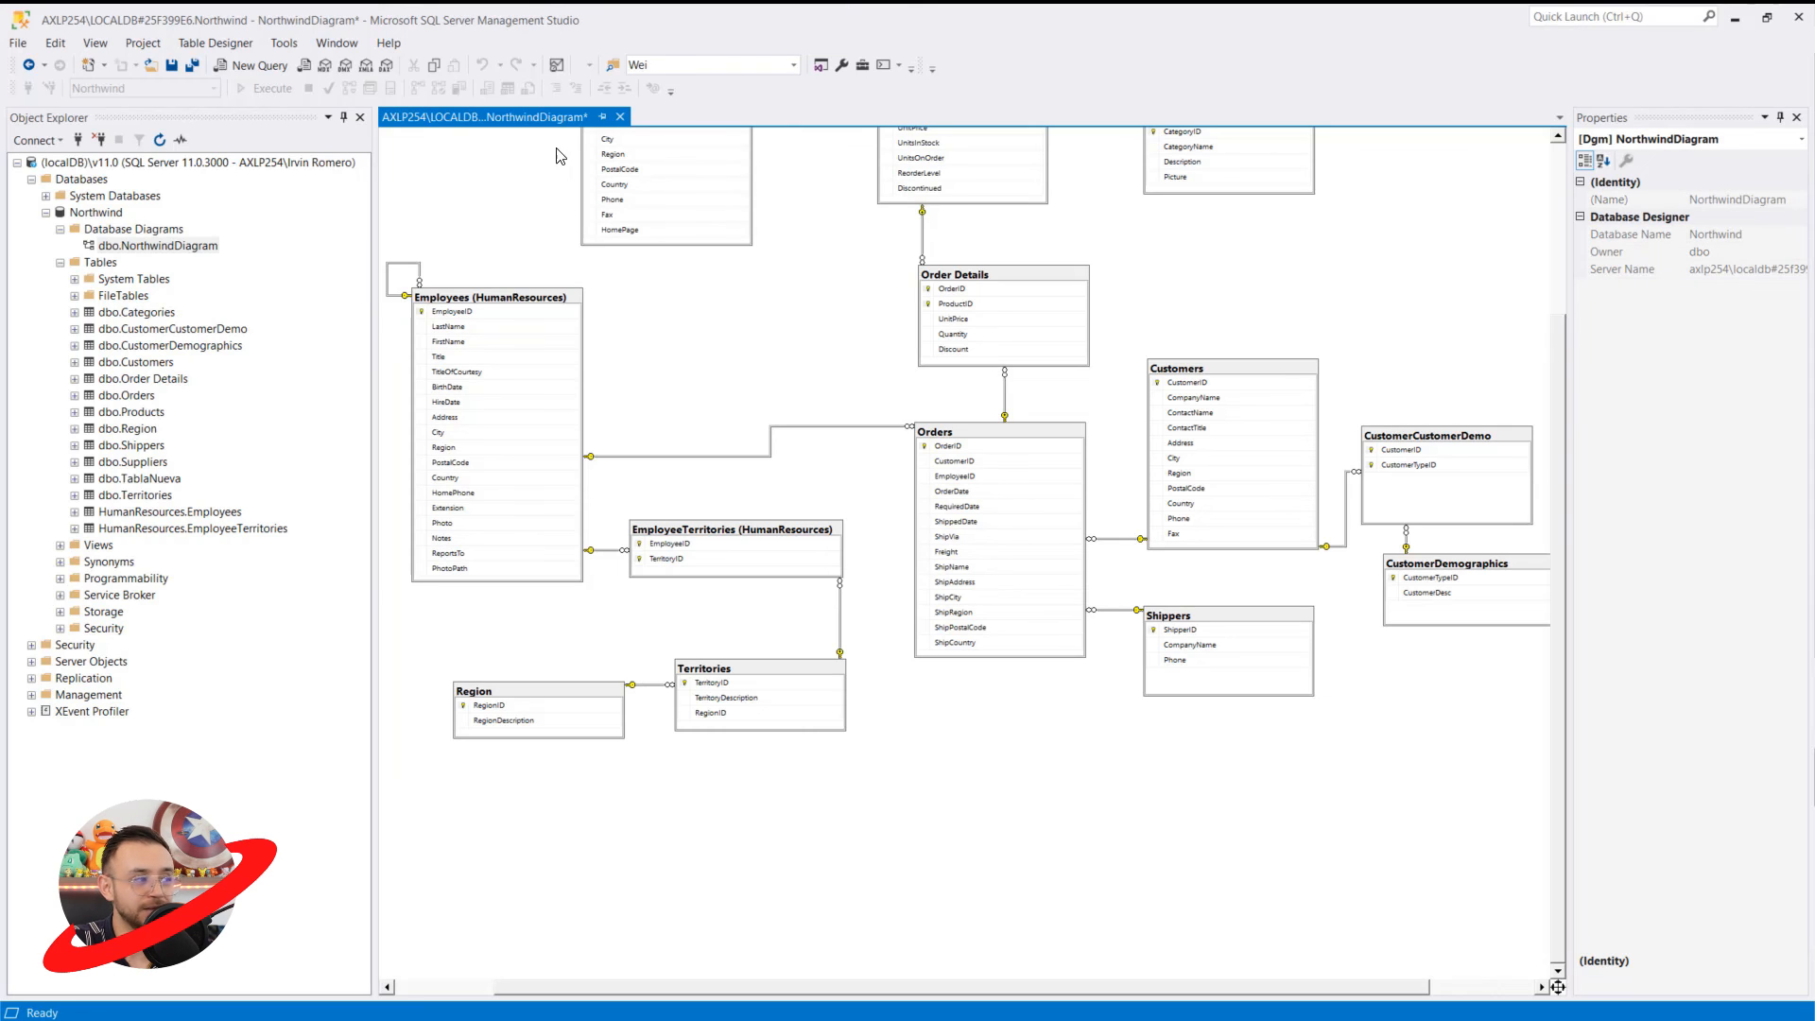
Close NorthwindDiagram, saving its changes, and refresh the Northwind tables
{"action": "left_click", "coordinate": [619, 116]}
{"action": "left_click", "coordinate": [881, 636]}
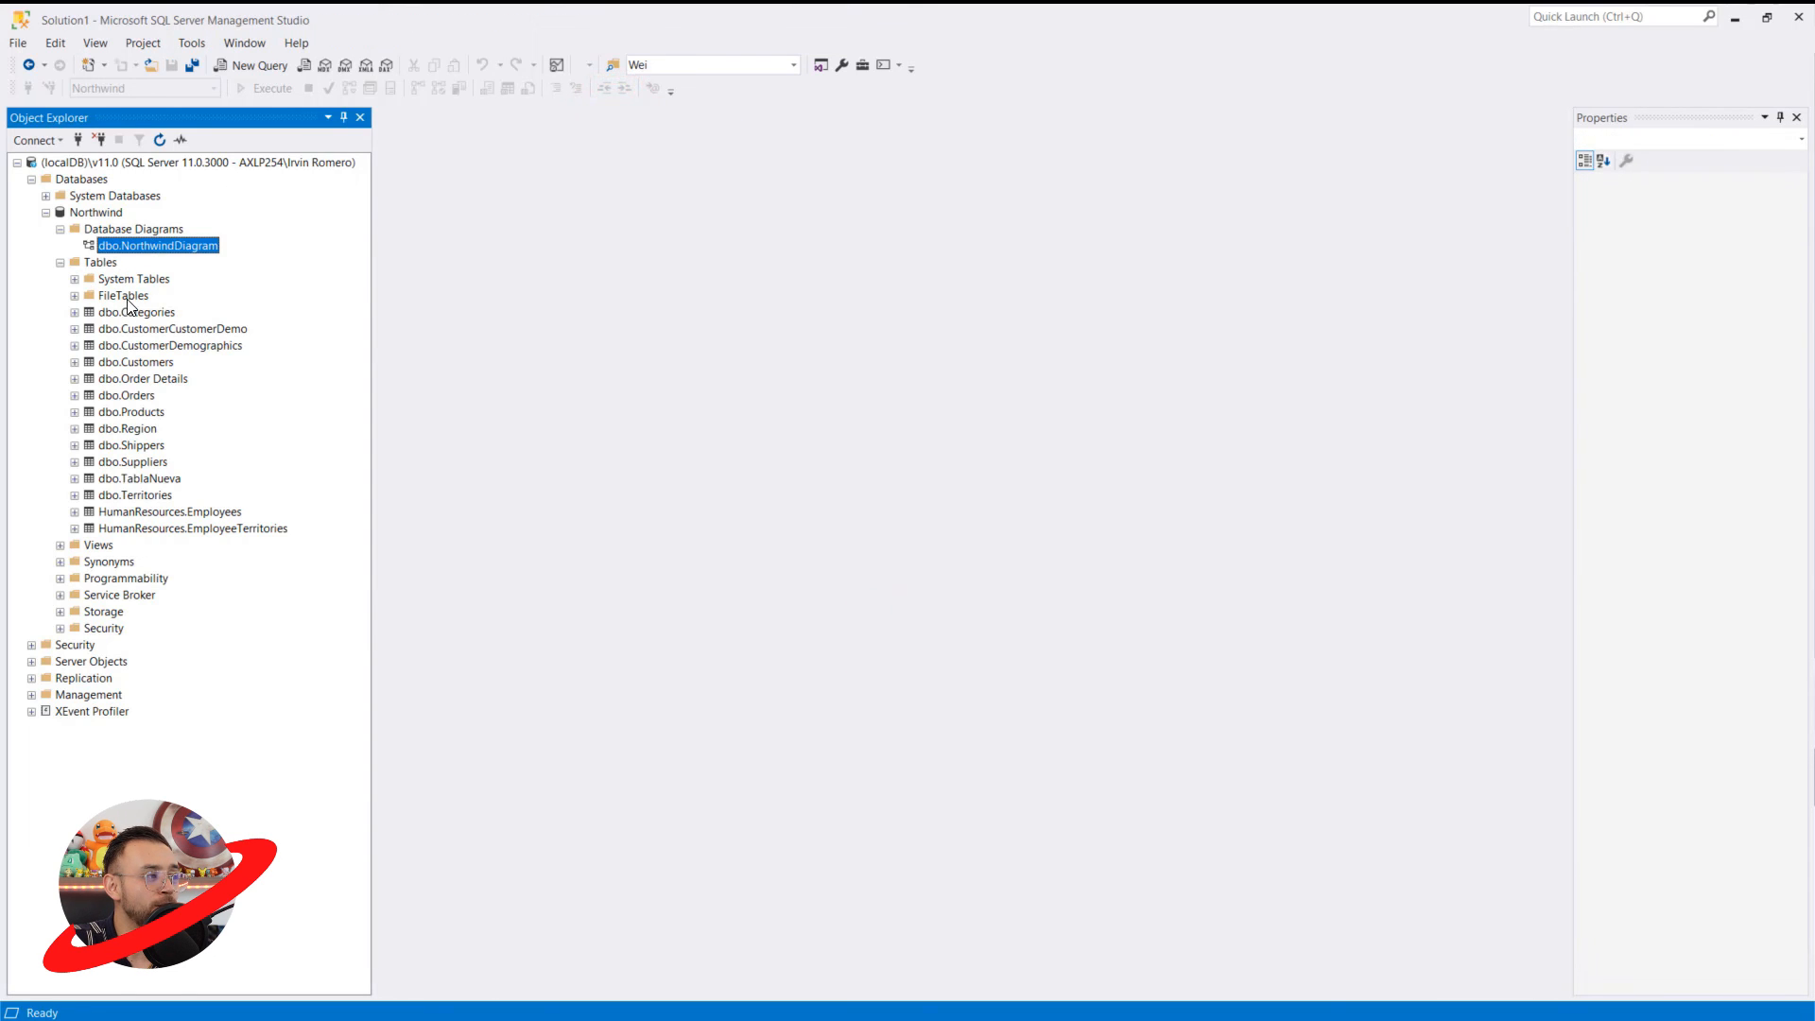
{"action": "left_click", "coordinate": [100, 264]}
{"action": "left_click", "coordinate": [160, 139]}
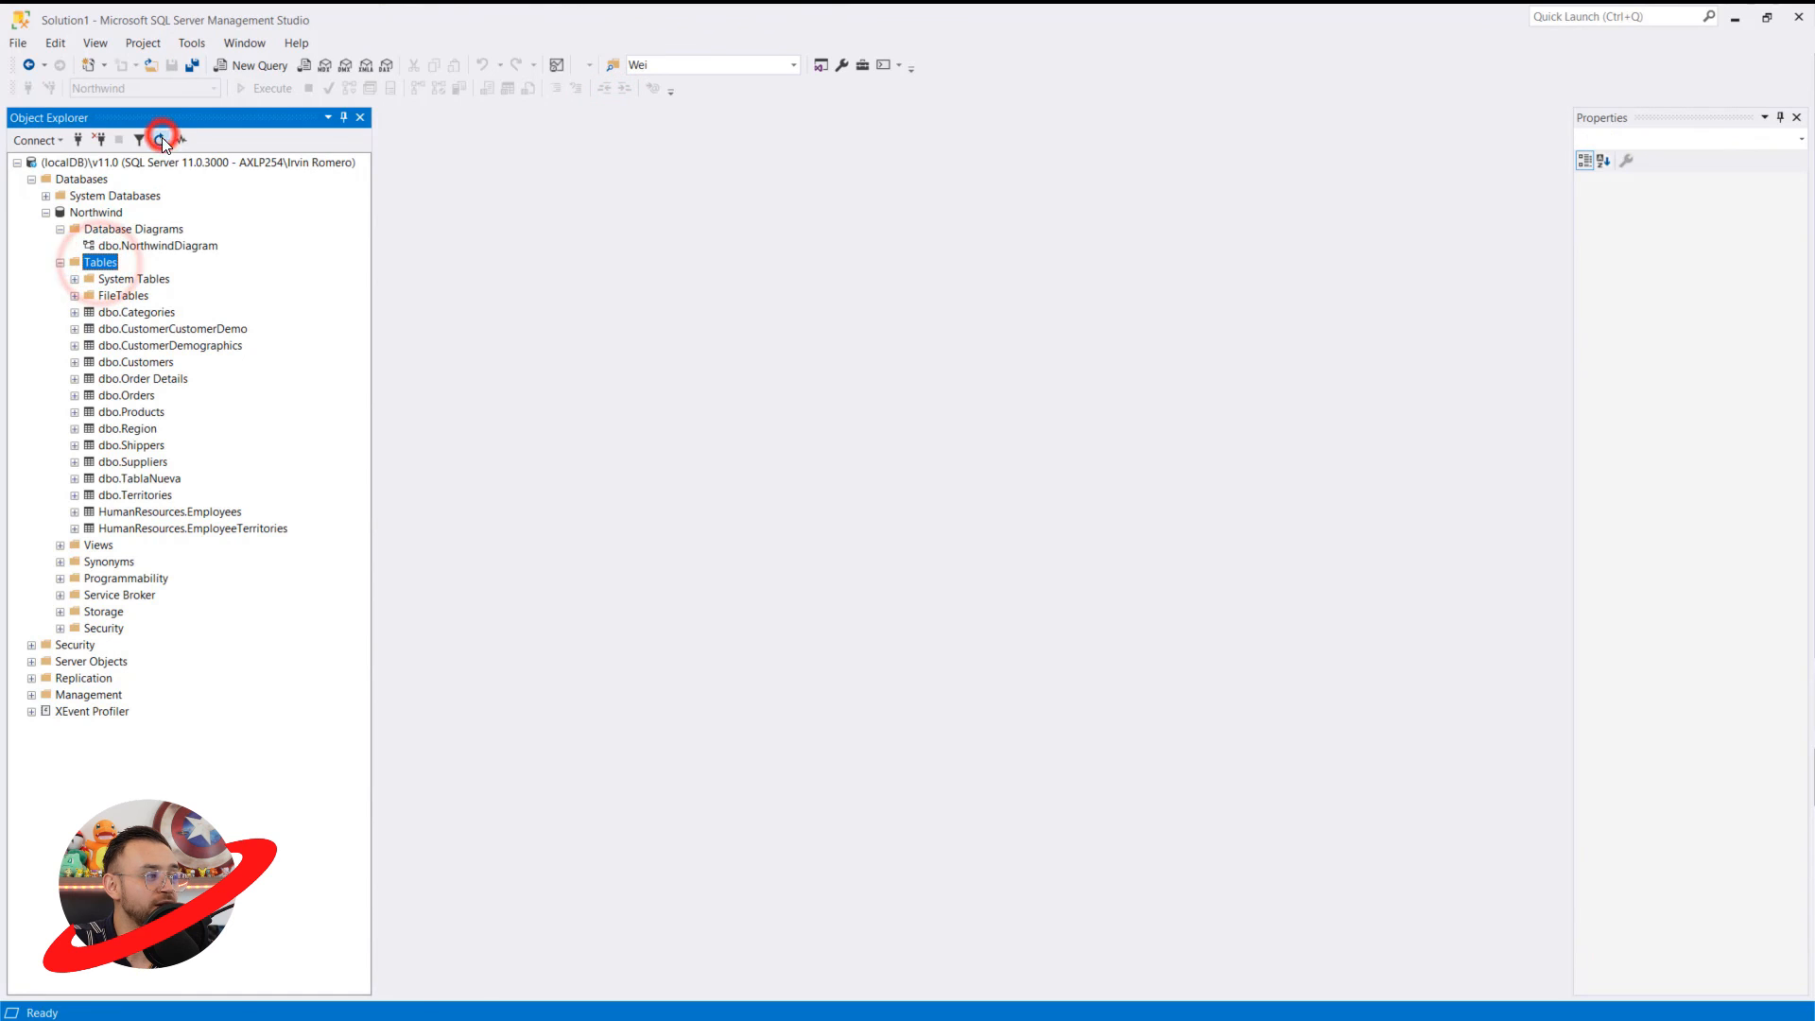
Delete the dbo.TablaNueva table from the Northwind database
{"action": "left_click", "coordinate": [149, 479]}
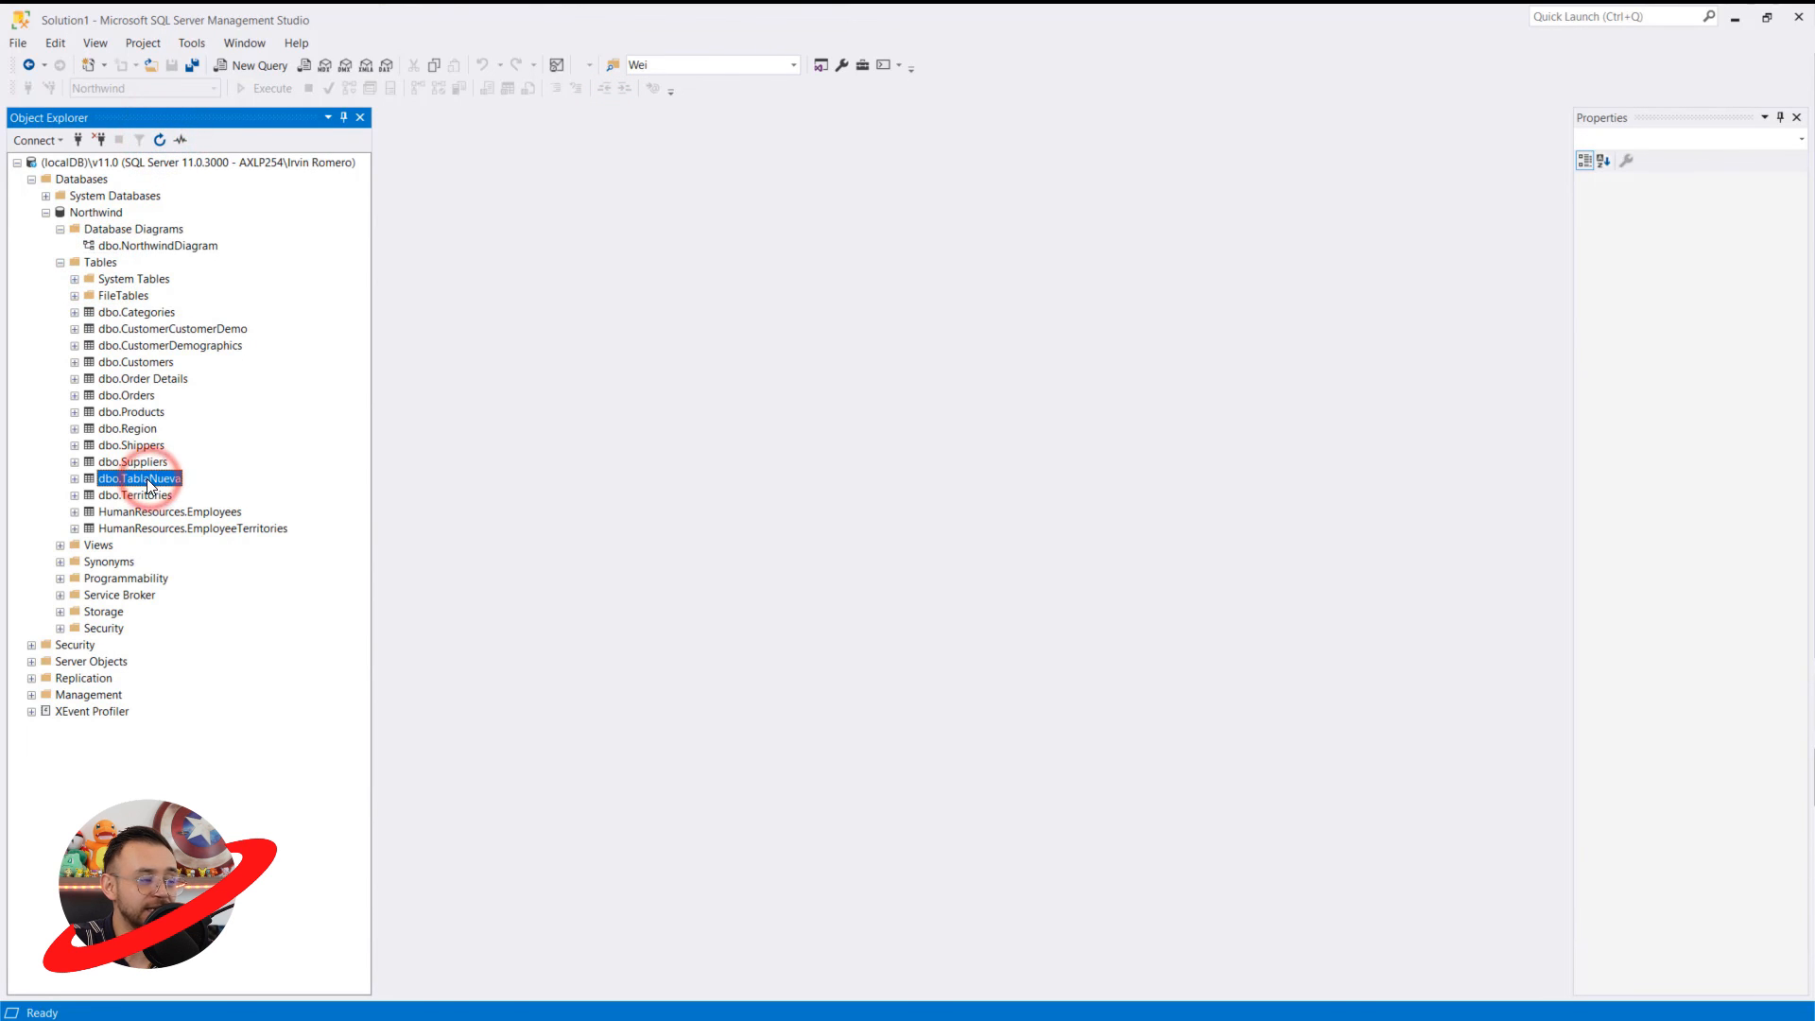
{"action": "right_click", "coordinate": [146, 480]}
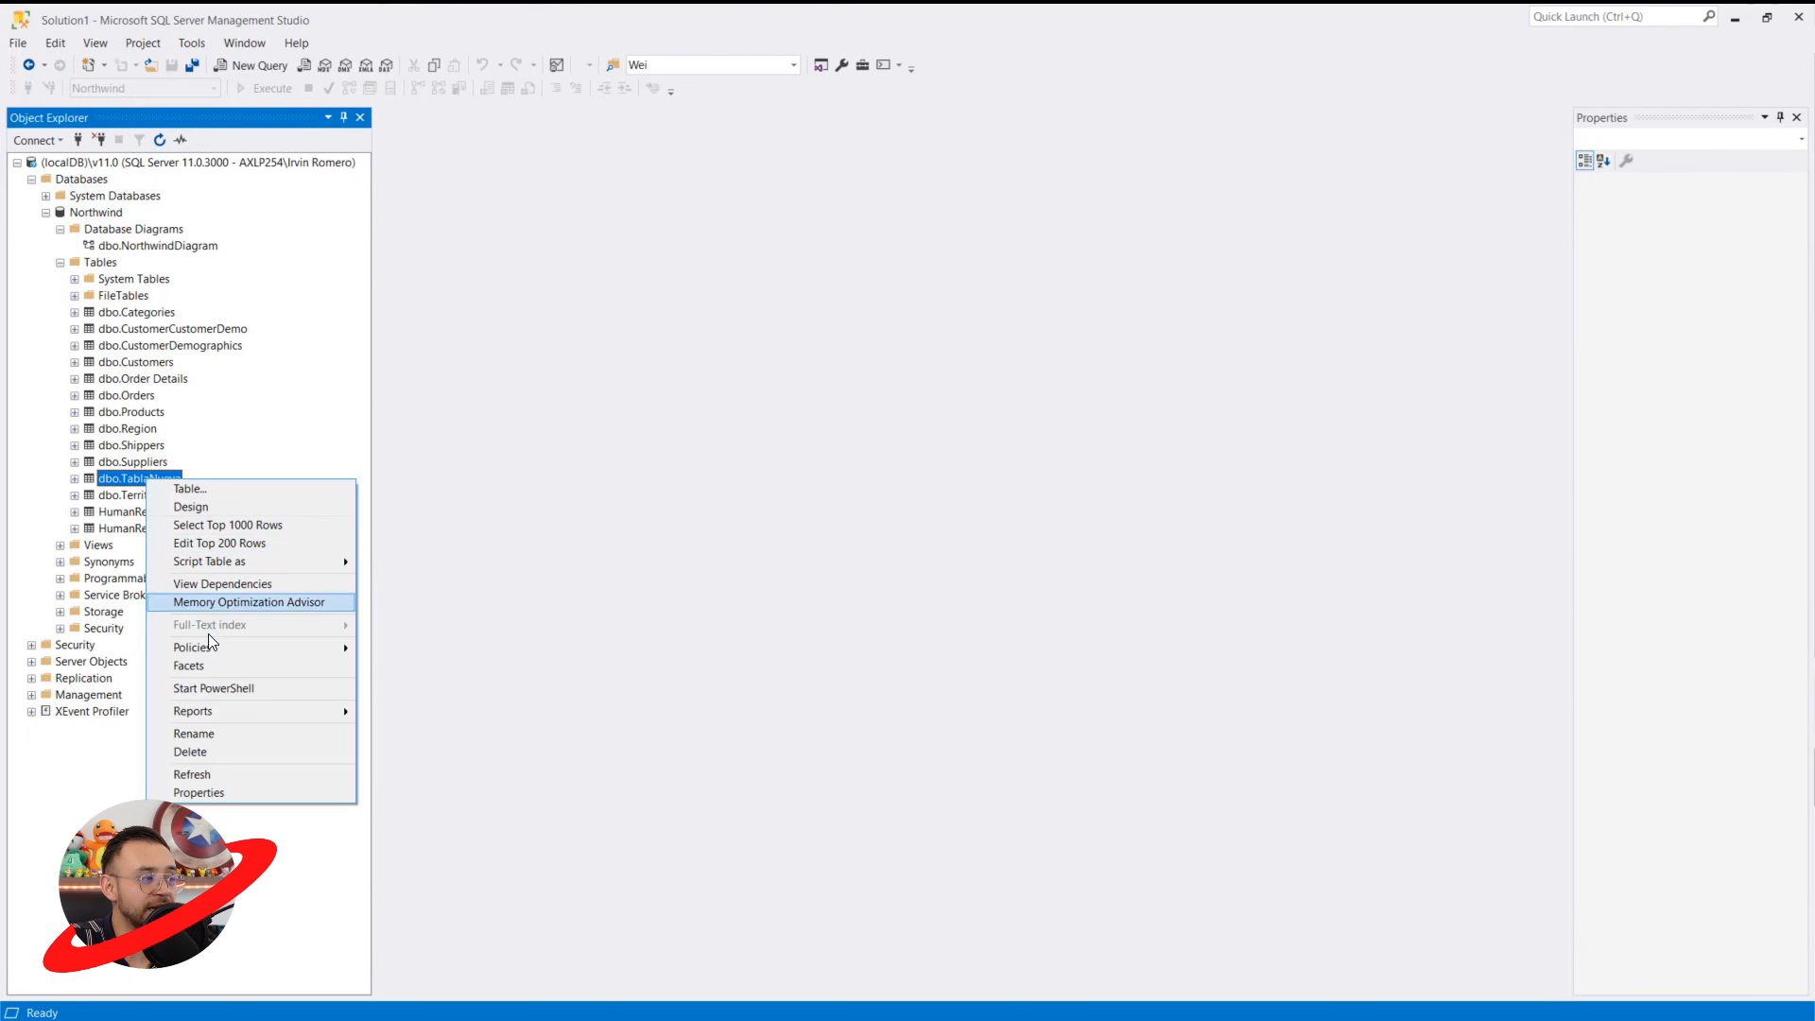
{"action": "left_click", "coordinate": [223, 750]}
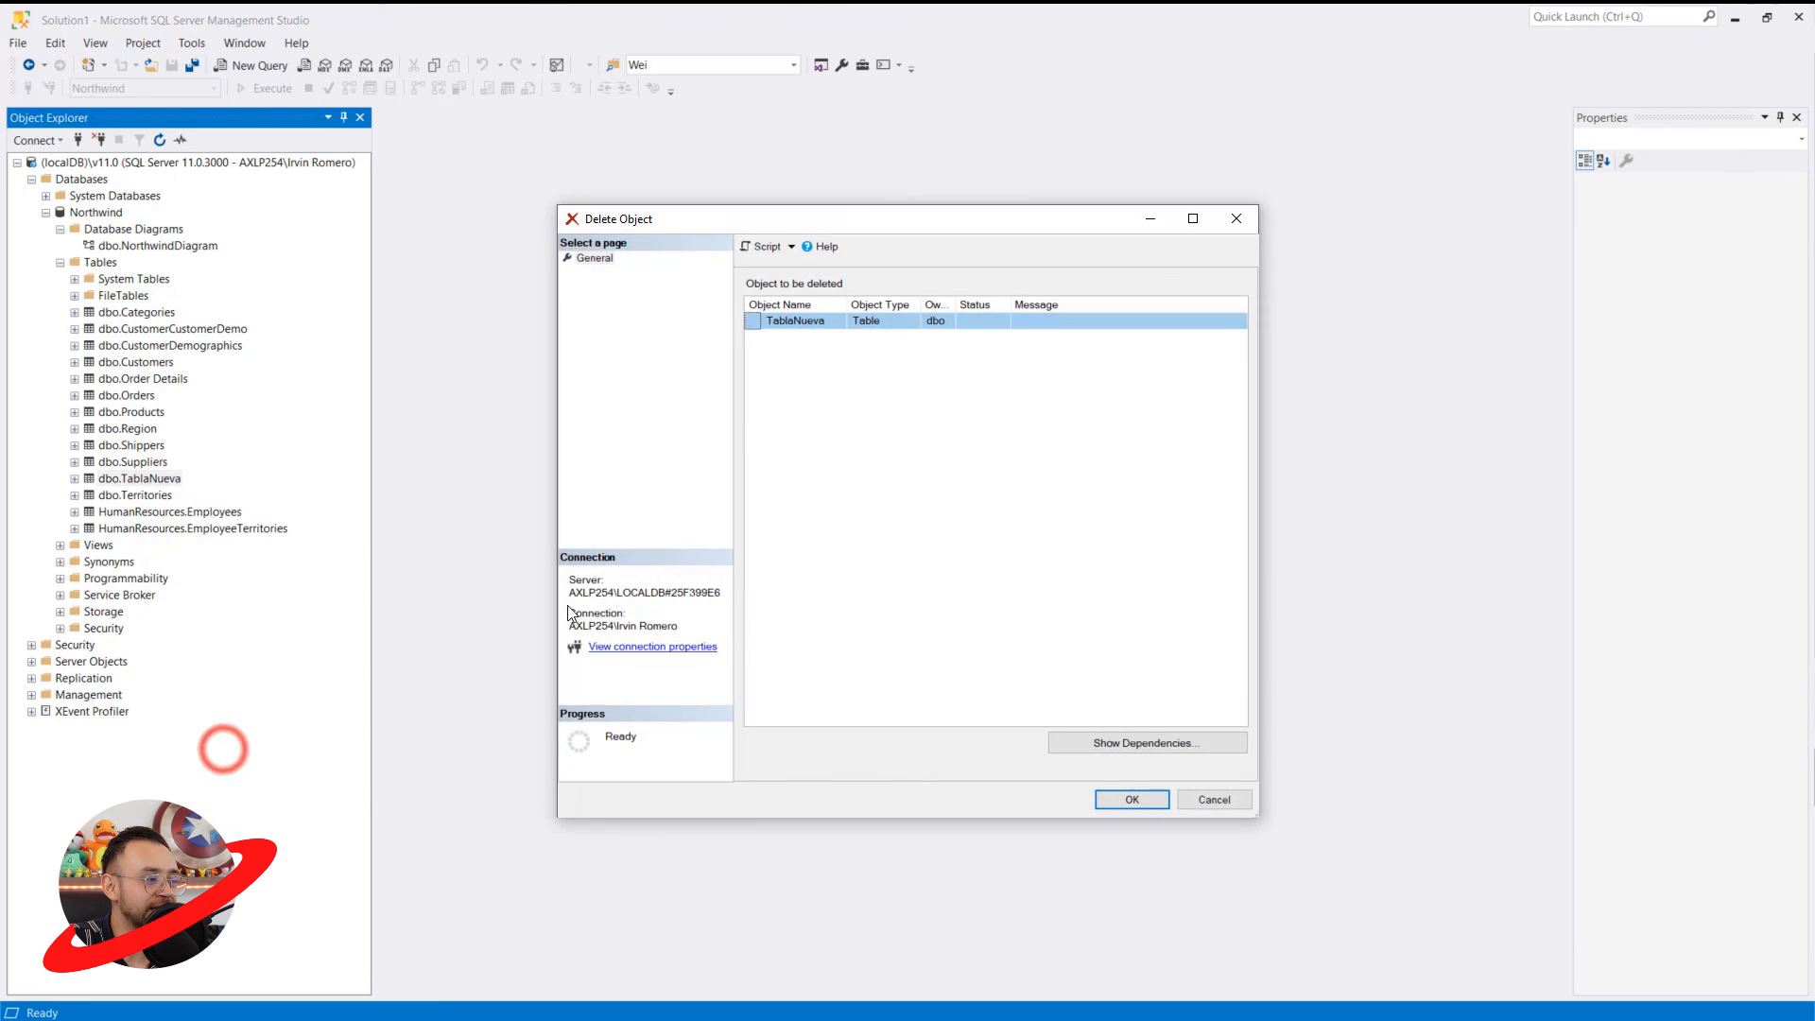
{"action": "left_click", "coordinate": [1110, 799]}
Reopen NorthwindDiagram and view the tables in its upper part
{"action": "double_click", "coordinate": [156, 245]}
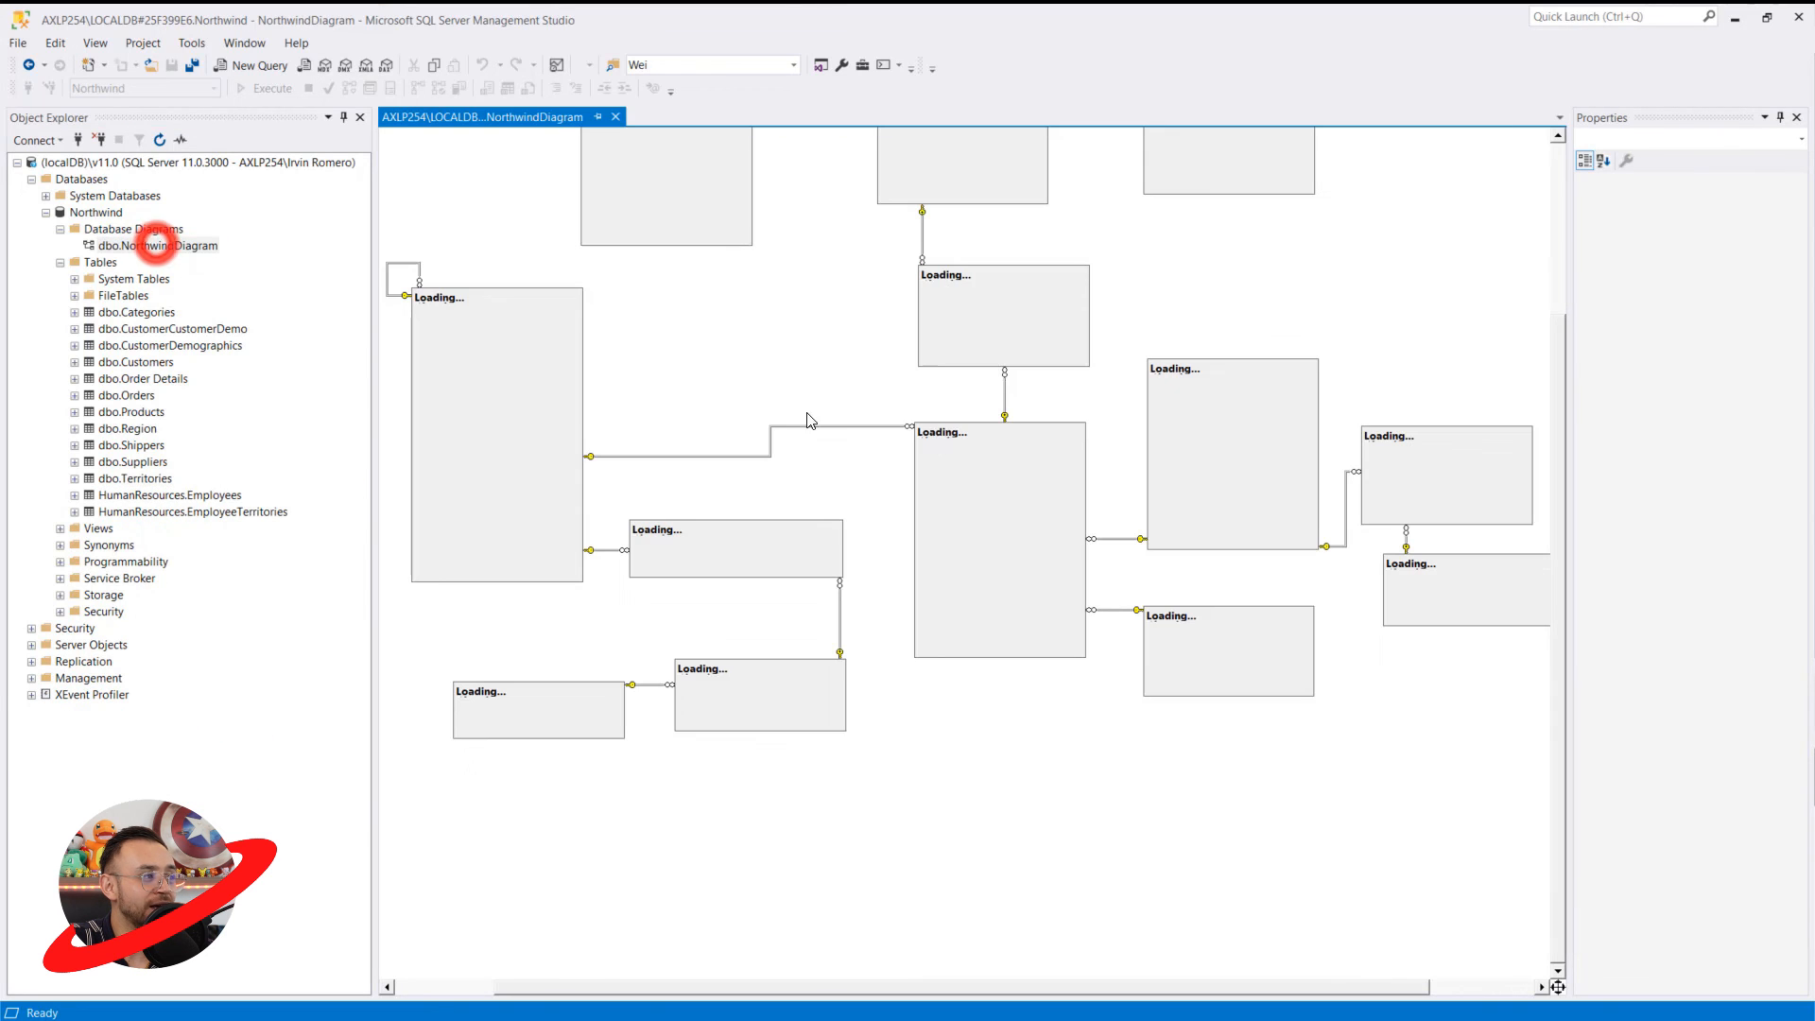
{"action": "left_click_drag", "start_coordinate": [1559, 361], "coordinate": [1554, 267]}
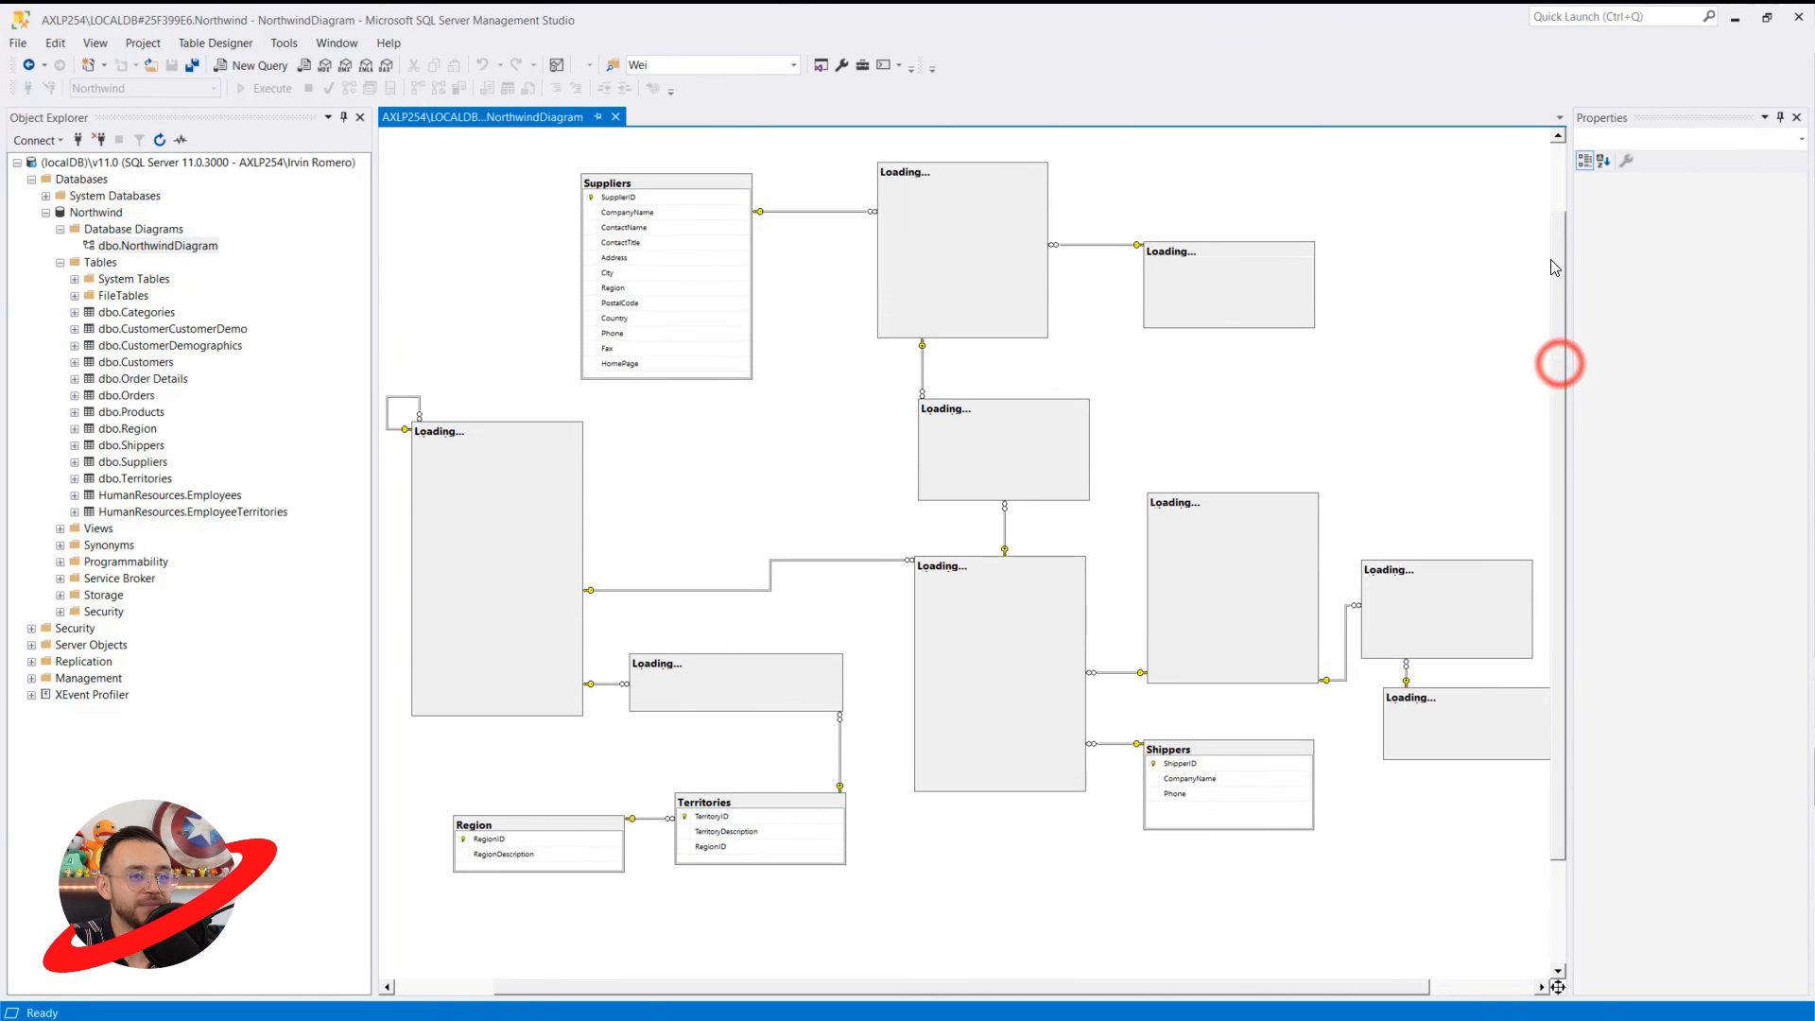